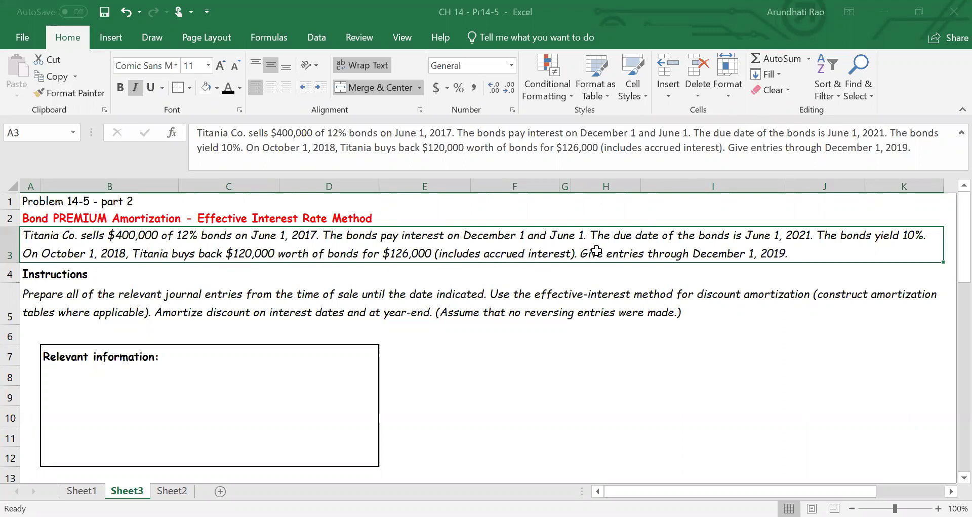
Step: Reveal the hidden Bonds Face Value label in B8 and its 400,000 amount in C8 with black font color
left_click(68, 306)
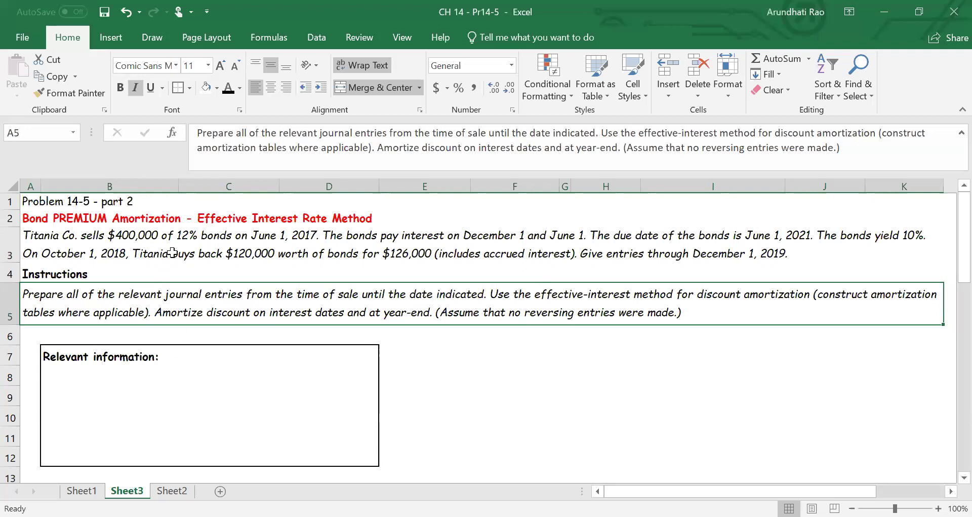
left_click(107, 374)
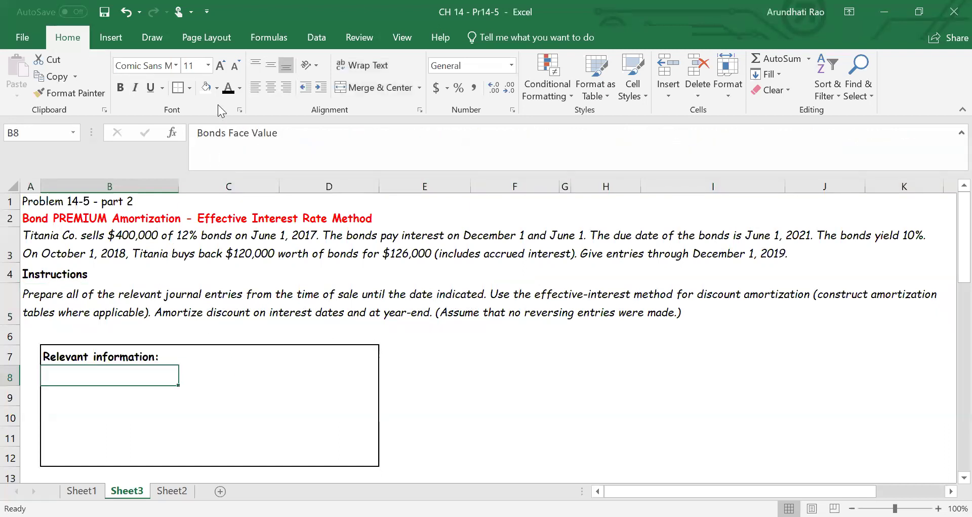
left_click(228, 89)
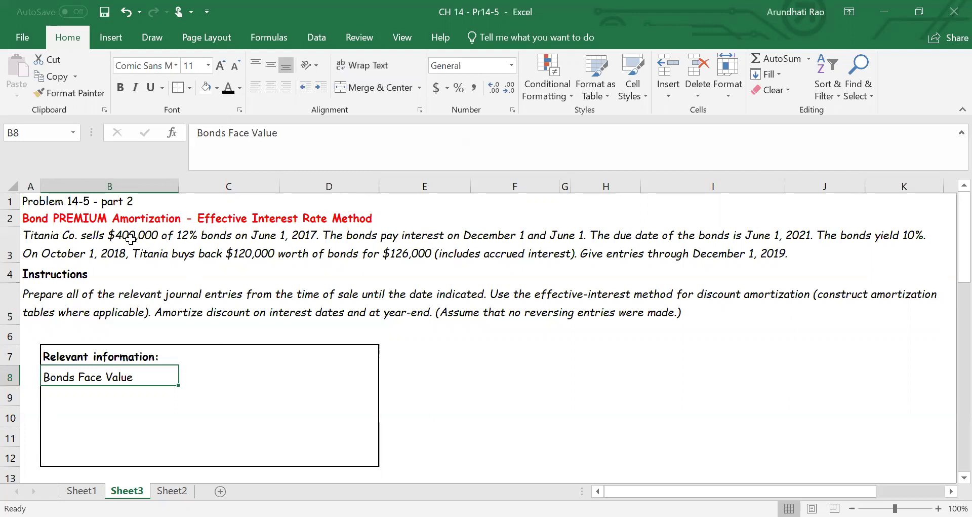
left_click(239, 377)
left_click(228, 88)
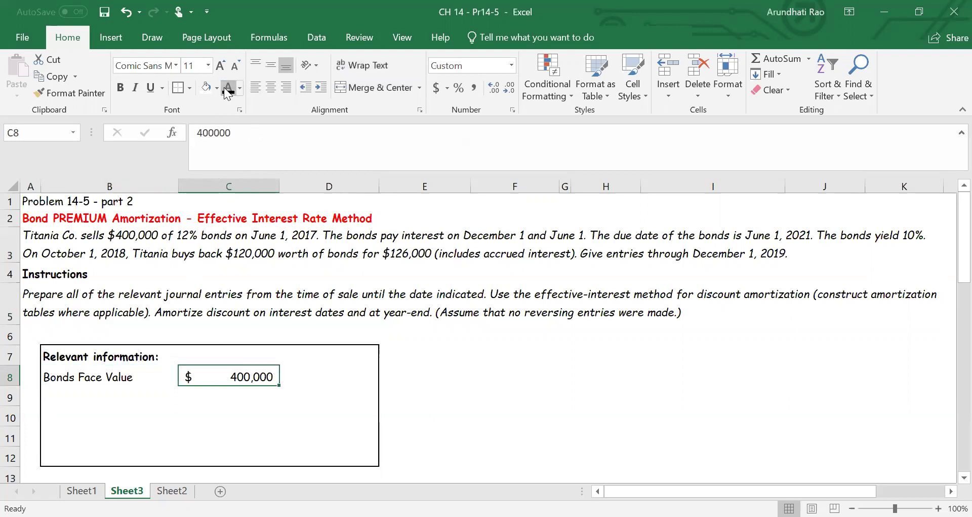
Step: Reveal the hidden Bond Interest Rate and Market Interest Rate labels in B9 and B10 with black font color
left_click(103, 394)
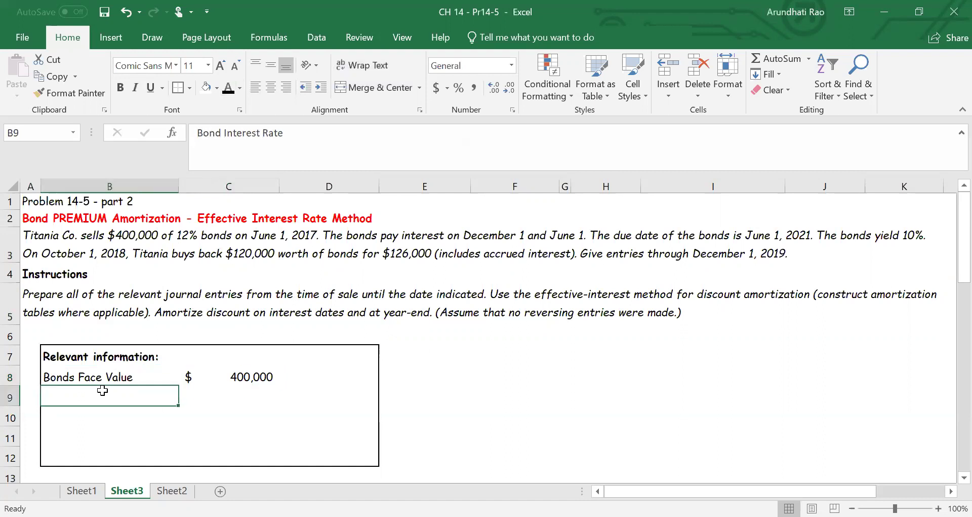
left_click(228, 94)
left_click(117, 414)
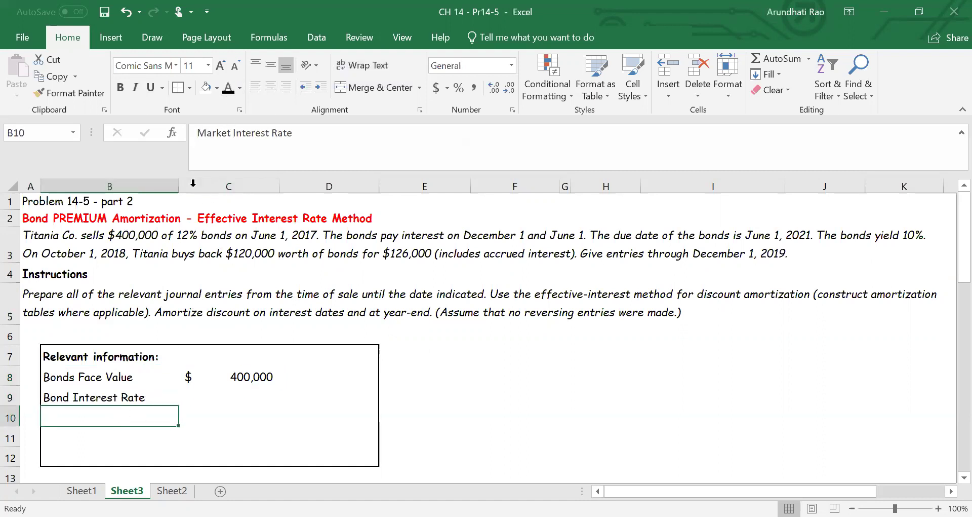
left_click(232, 96)
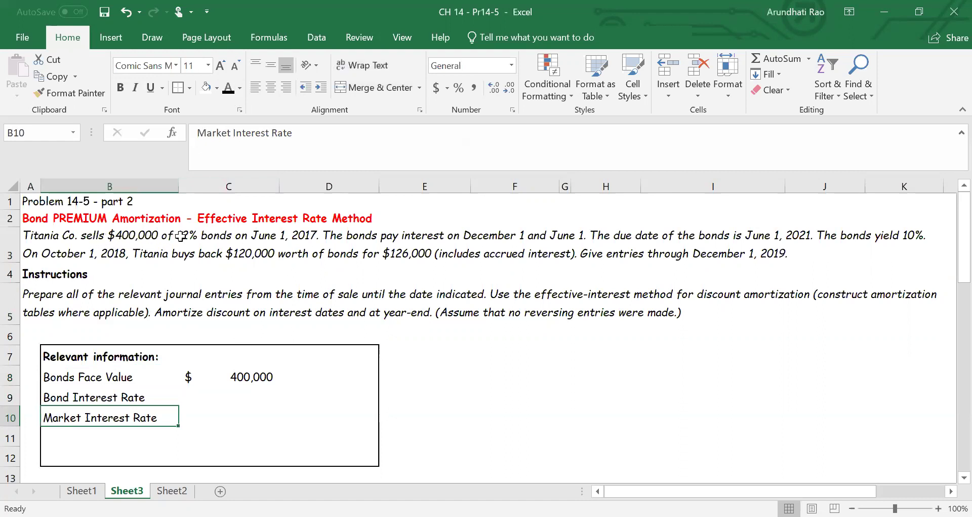
Step: Apply black font color to the hidden 12% bond rate in C9 and 10% market rate in C10
left_click(267, 395)
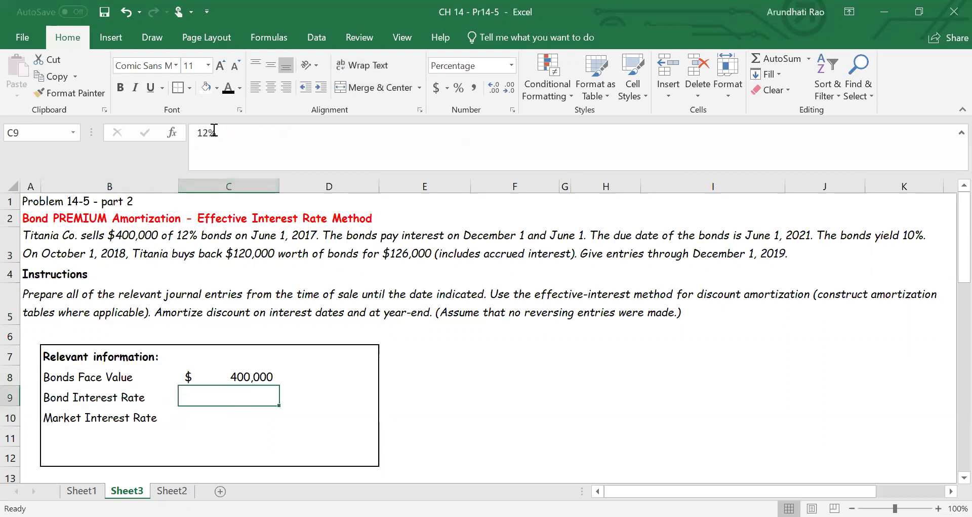
left_click(228, 87)
left_click(247, 419)
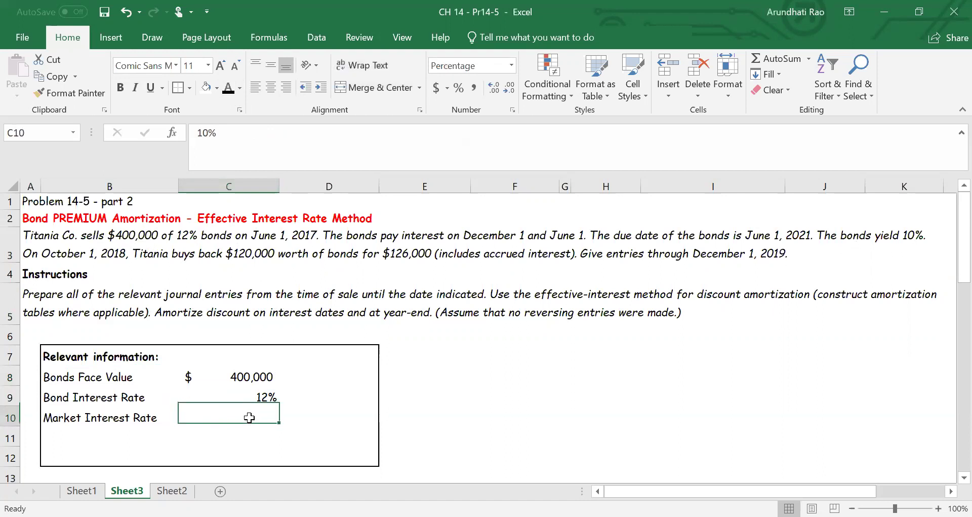
left_click(228, 91)
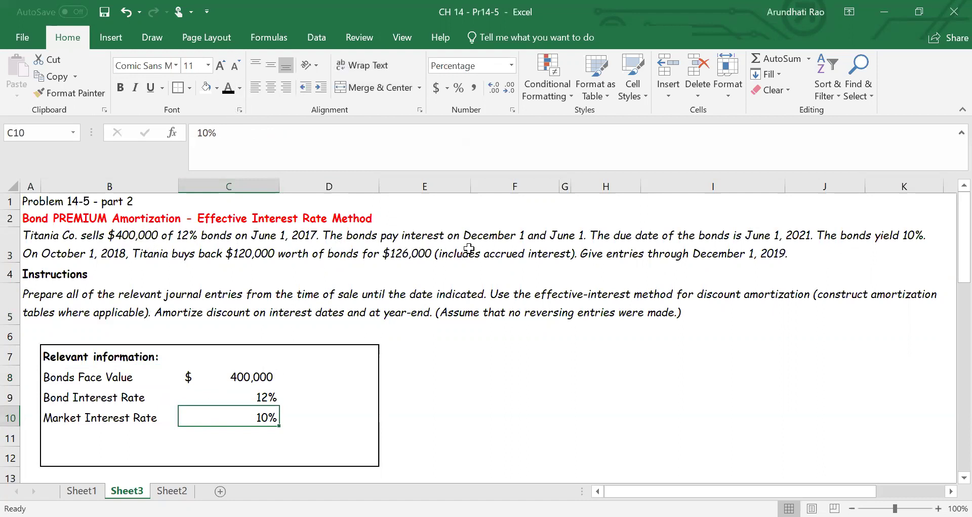
Step: Make the Life of Bonds and Interest Payment Dates labels black, along with their values 4 and 12/1 & 6/1 in C11 and C12
left_click(142, 428)
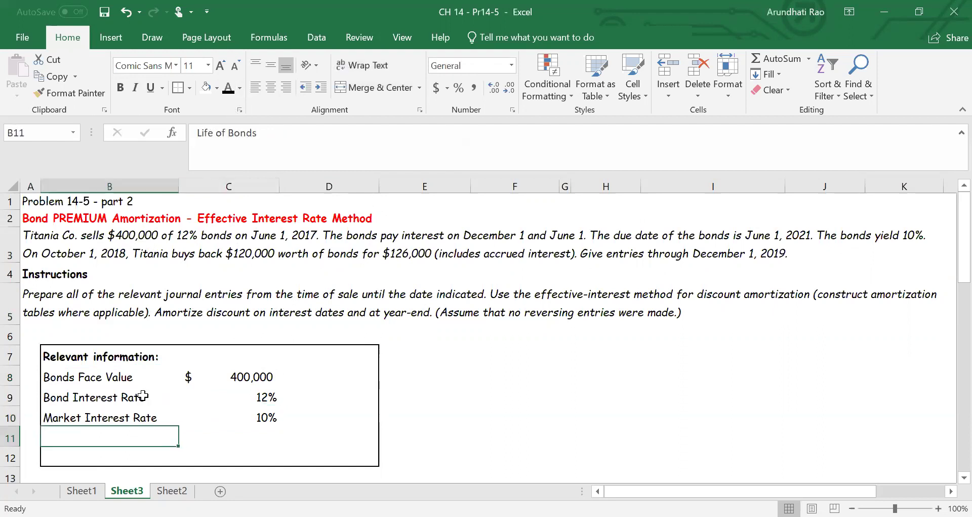
left_click(87, 450)
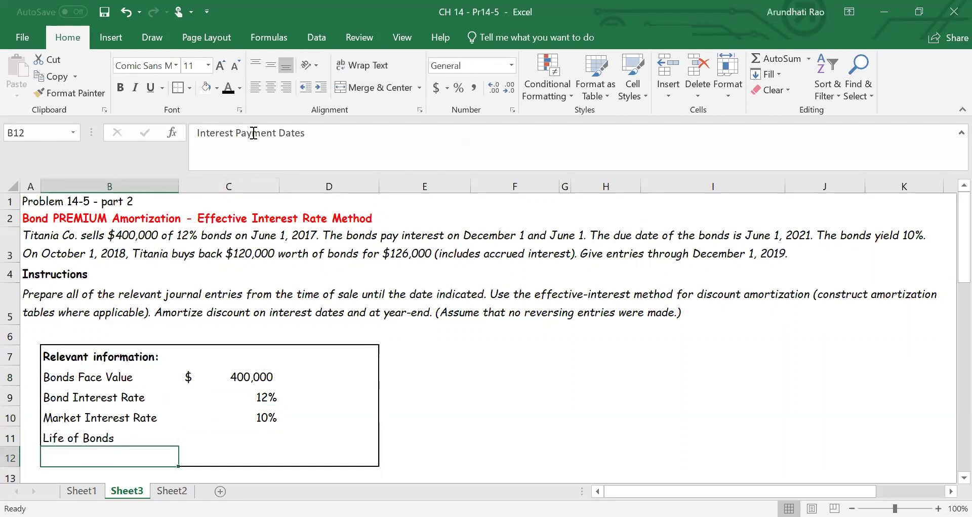
left_click(245, 454)
left_click(230, 91)
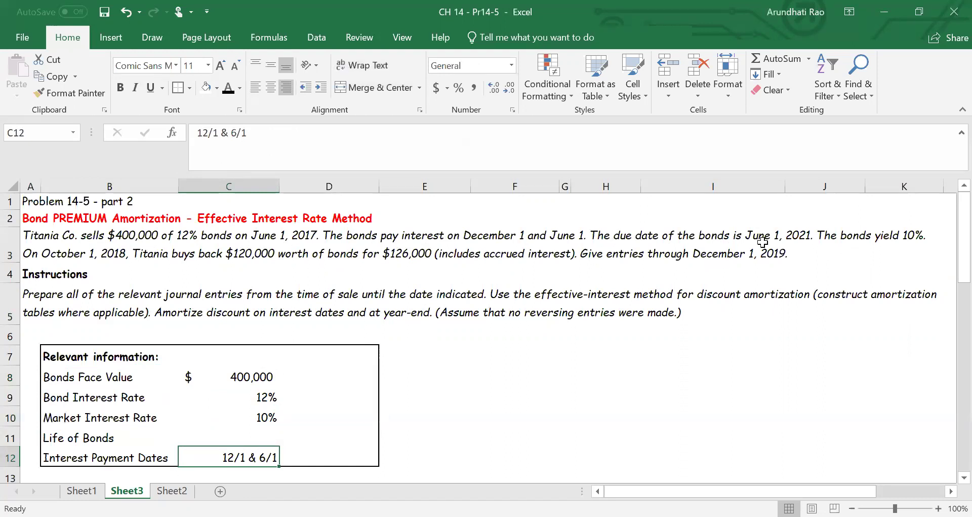
left_click(265, 430)
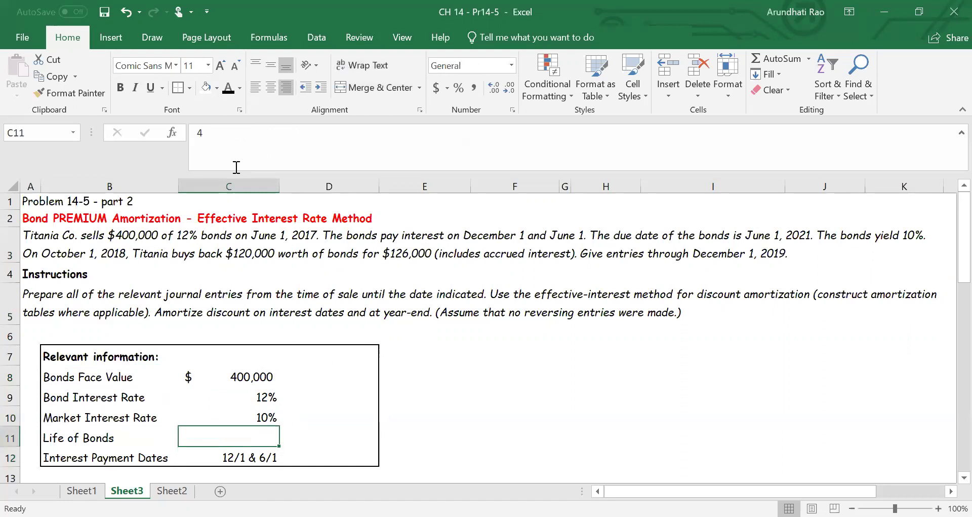
left_click(229, 88)
Step: Shade the bond rate, market rate and bond life cells C9:C11 with a light gray fill
left_click(144, 456)
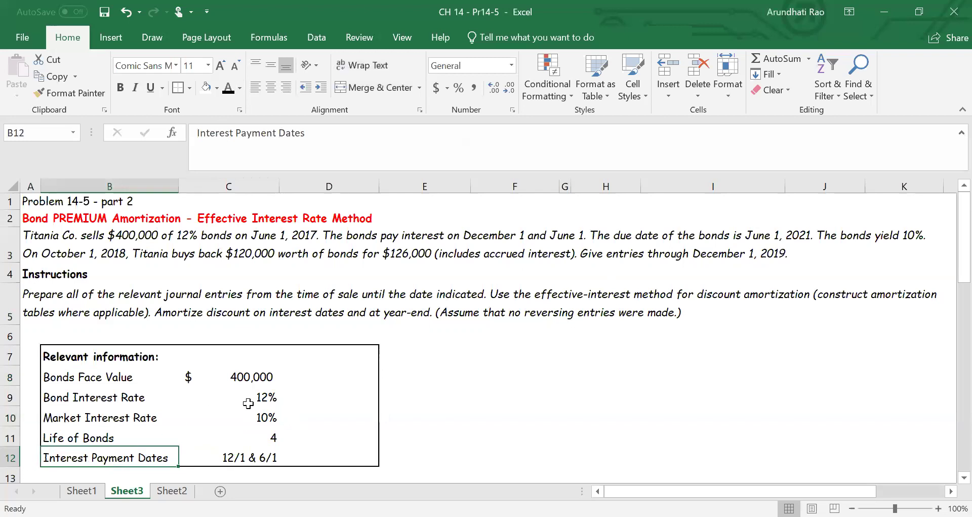
left_click_drag(250, 401, 261, 430)
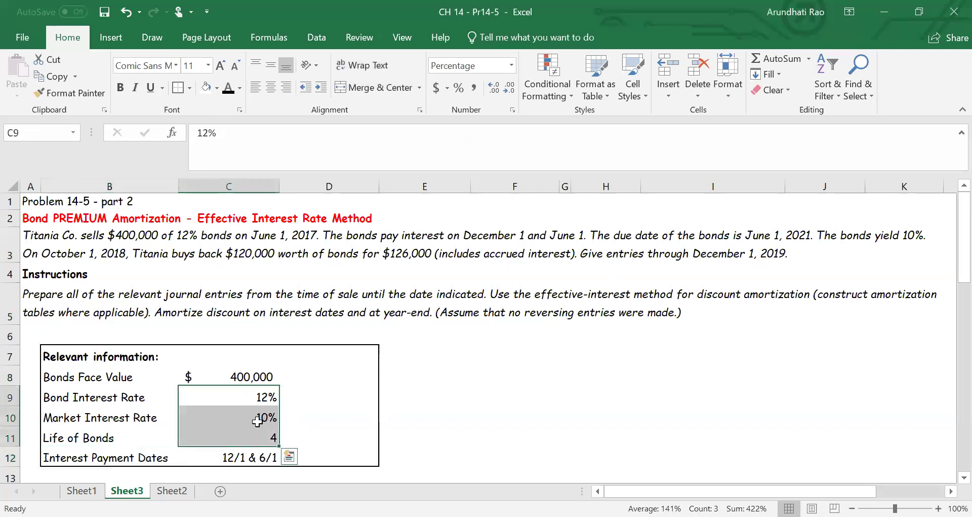
left_click(217, 88)
left_click(203, 141)
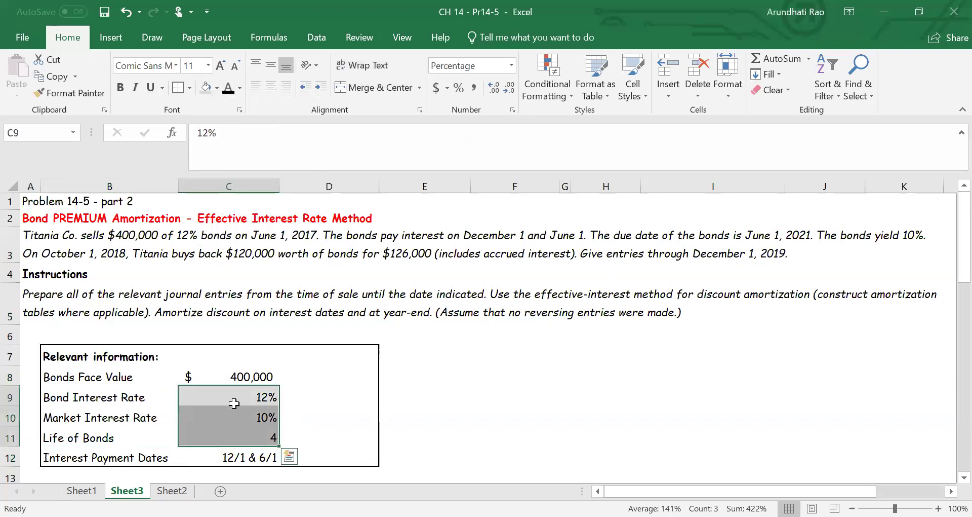
left_click(233, 399)
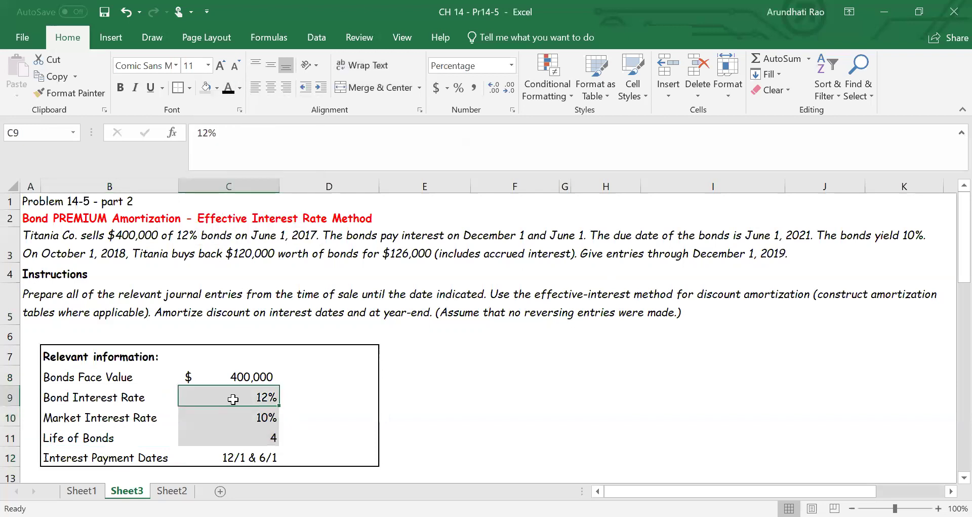
left_click(246, 436)
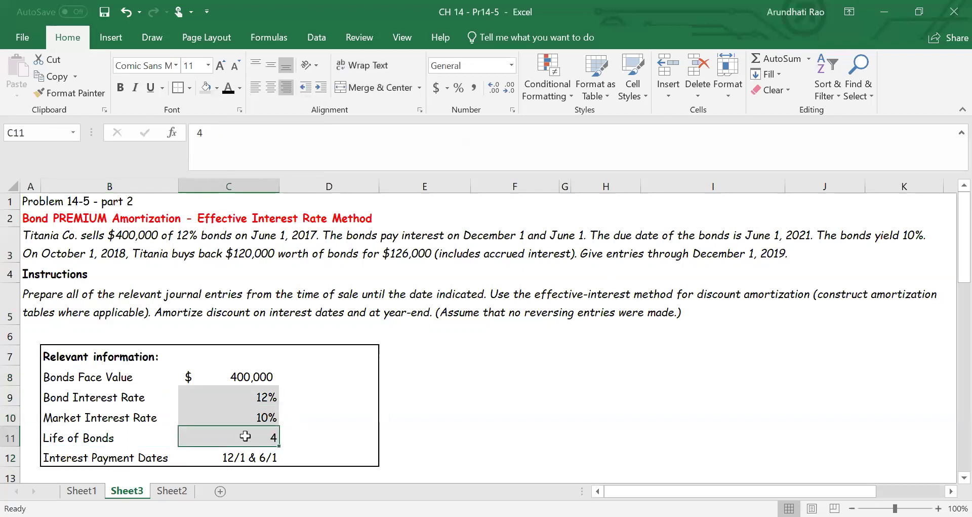
left_click(244, 455)
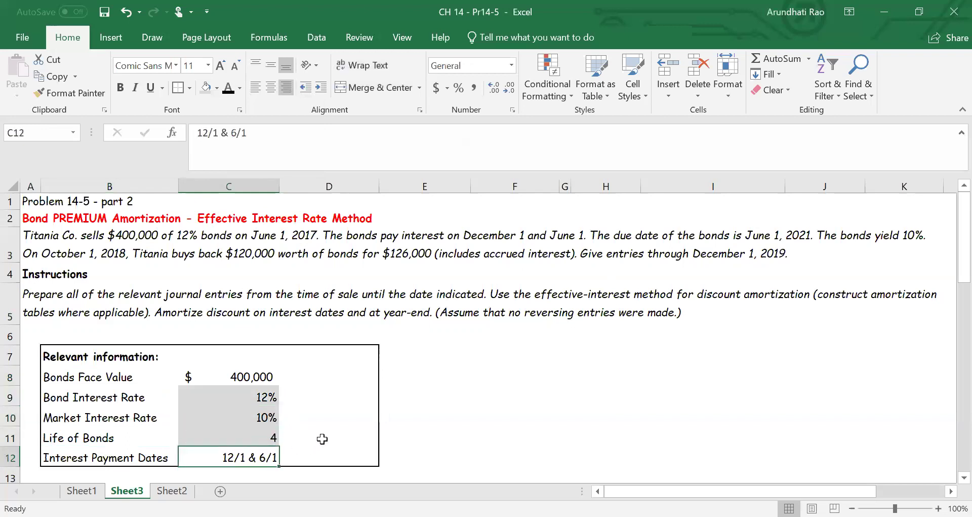
Step: Reveal the hidden "8 times" payment count in D12 beside the interest payment dates with black font color
left_click(322, 436)
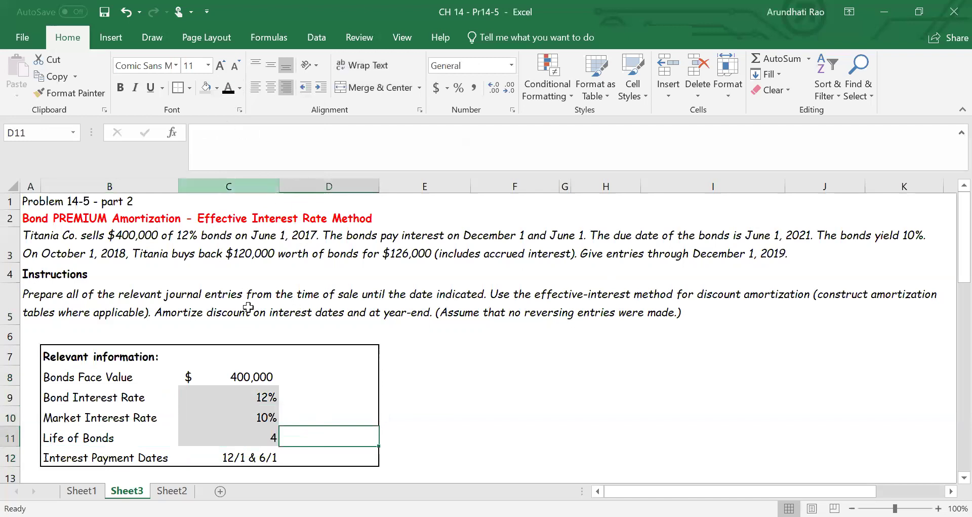
left_click(300, 456)
left_click(228, 89)
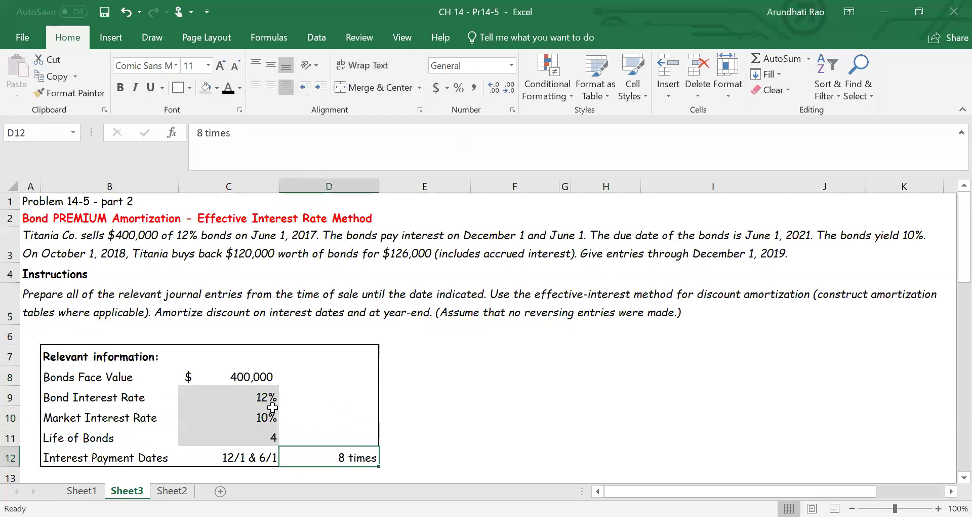
Step: Apply black font color to the hidden semiannual rate formulas =C9/2 in D9 and =C10/2 in D10
left_click(303, 397)
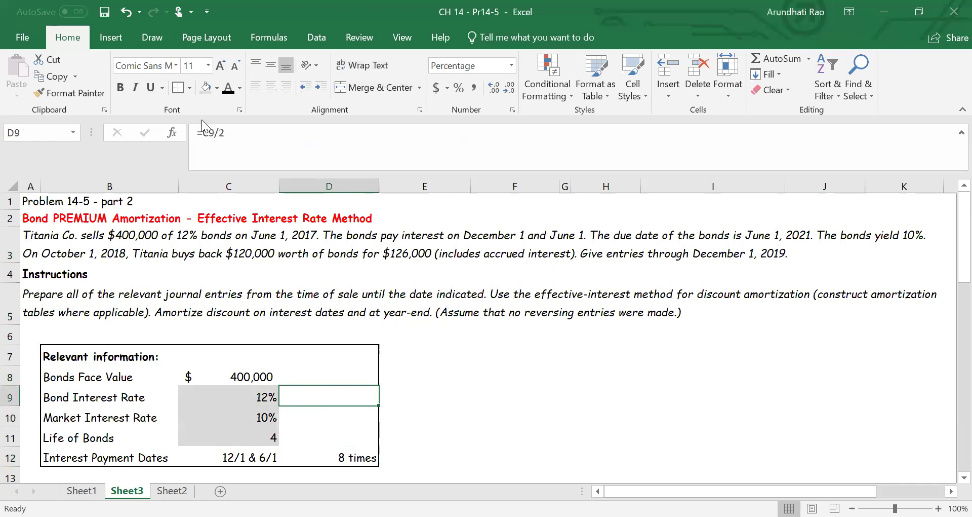
left_click(232, 88)
left_click(317, 416)
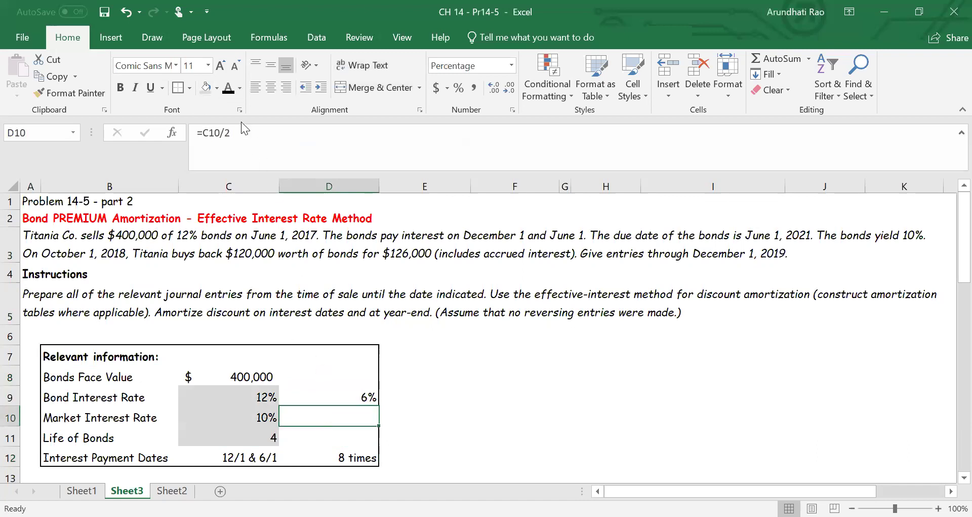
left_click(225, 89)
Step: Change the font color of the semiannual figures in D9:D12 to red
left_click_drag(362, 397, 373, 459)
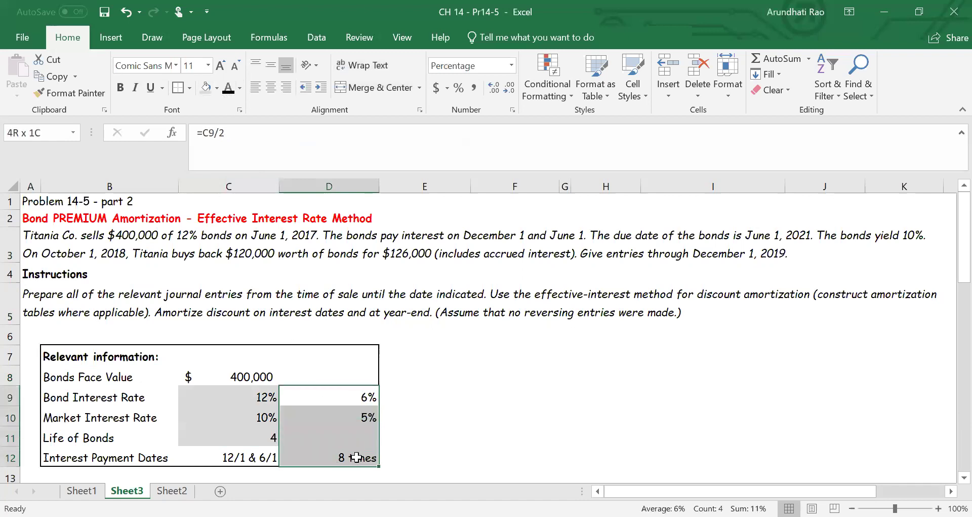
left_click(240, 90)
left_click(241, 217)
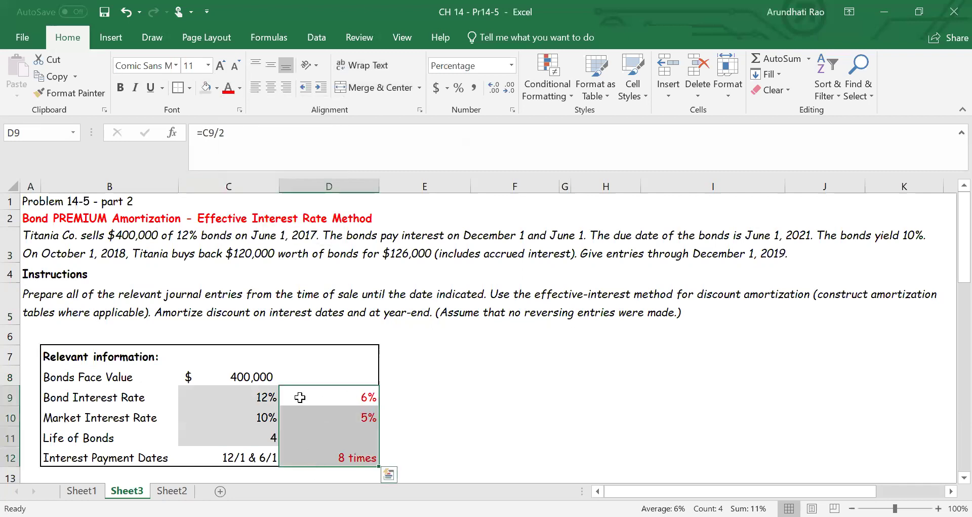
Step: Review the semiannual bond rate, semiannual market rate and number of interest payments against their row labels
left_click(101, 396)
left_click(337, 398)
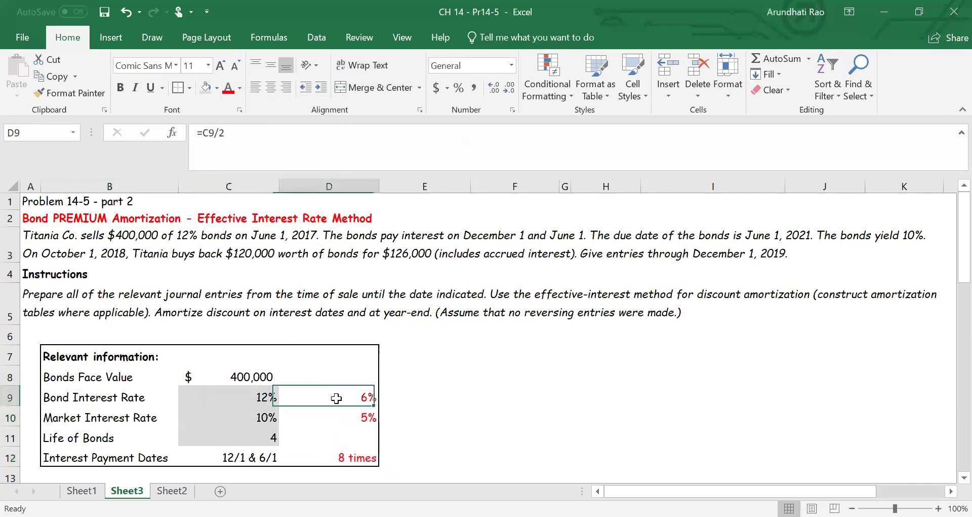
left_click(128, 418)
left_click(335, 422)
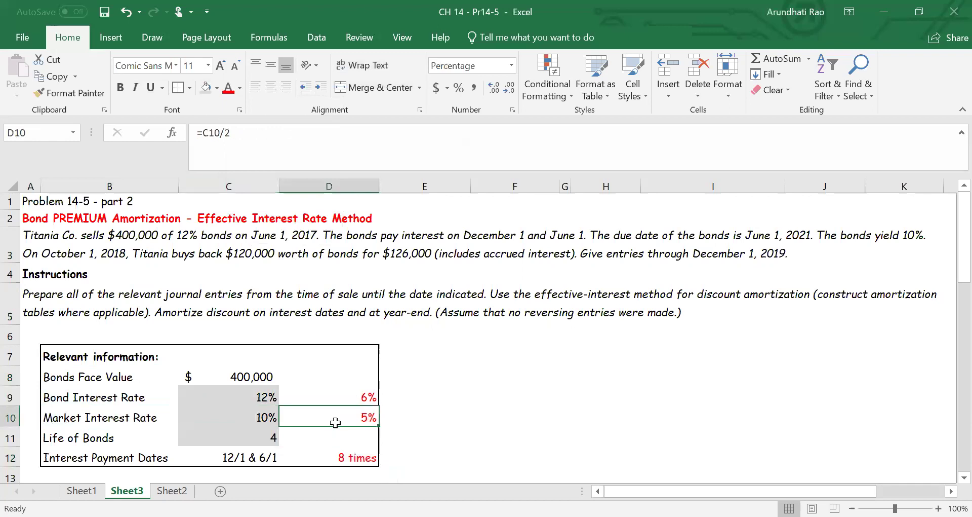
left_click(127, 451)
left_click(338, 459)
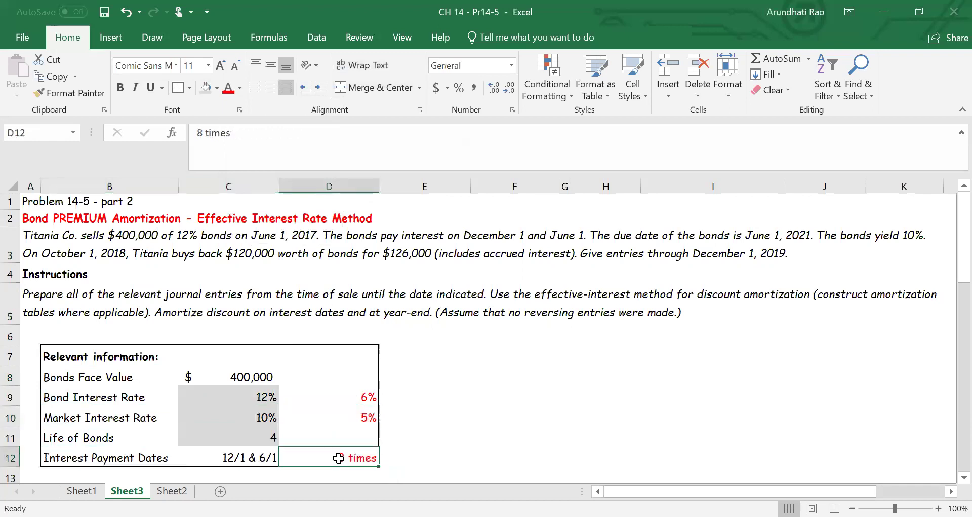
Step: Reveal the hidden principal amount in C14, linked by =C8, beside Principal (T6-2) with automatic black font color
scroll(339, 451, "down", 2)
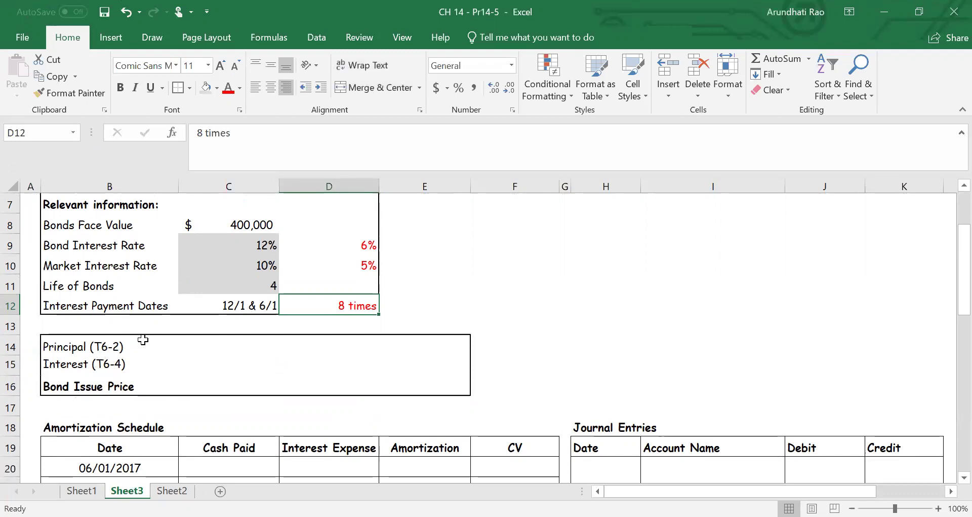
left_click(106, 344)
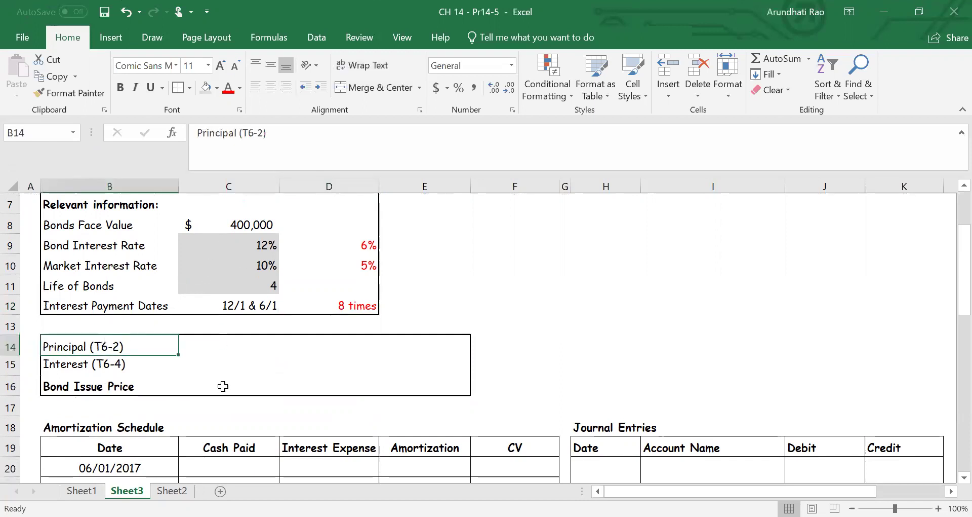
left_click(226, 347)
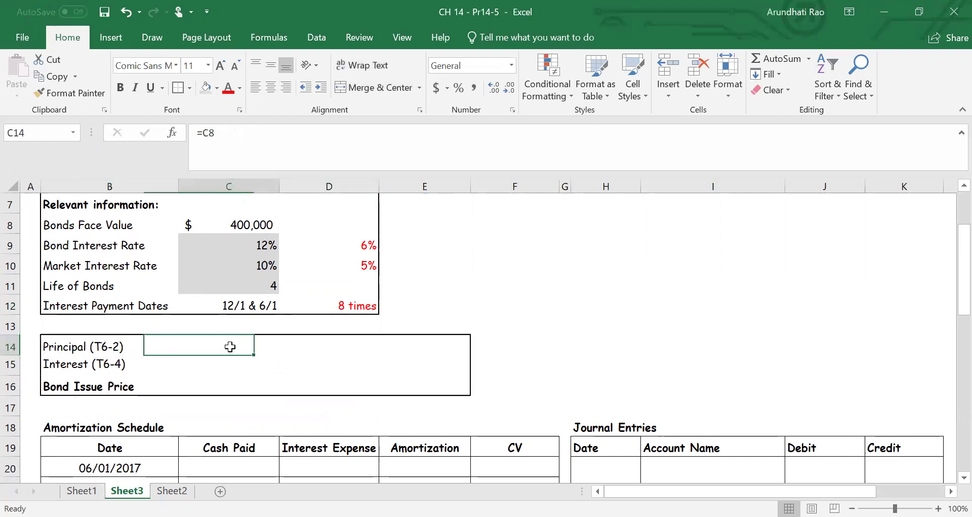
left_click(240, 87)
left_click(253, 104)
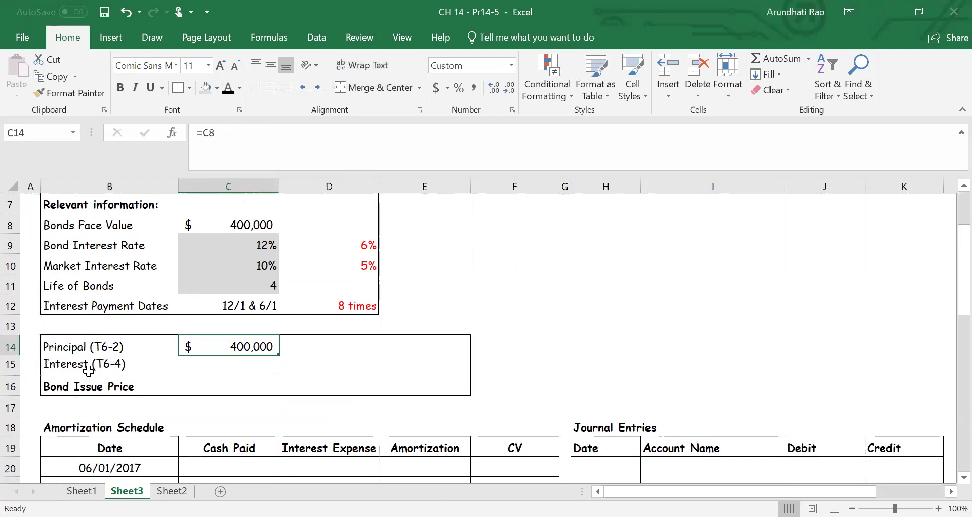
Step: Reveal the hidden interest amount in C15, calculated by =C8*D9, beside Interest (T6-4) with black font color
left_click(88, 370)
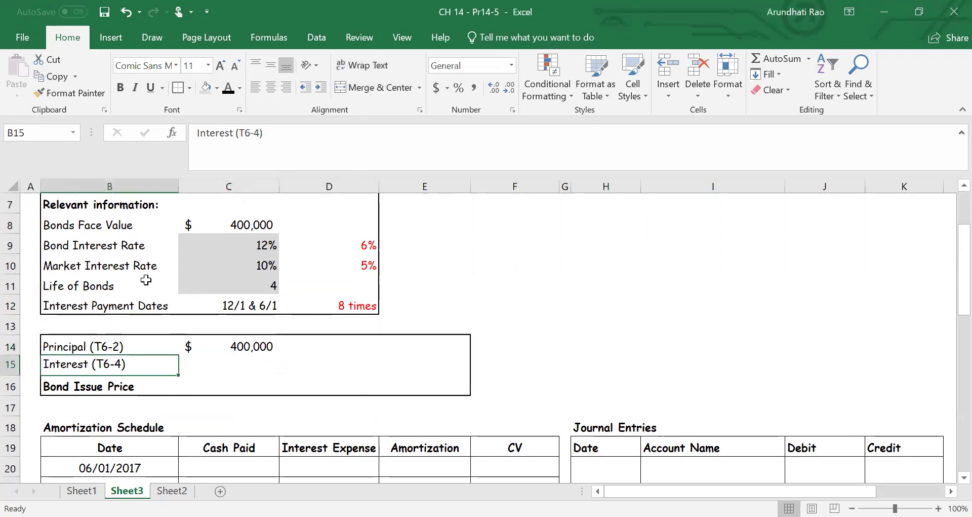
left_click(208, 222)
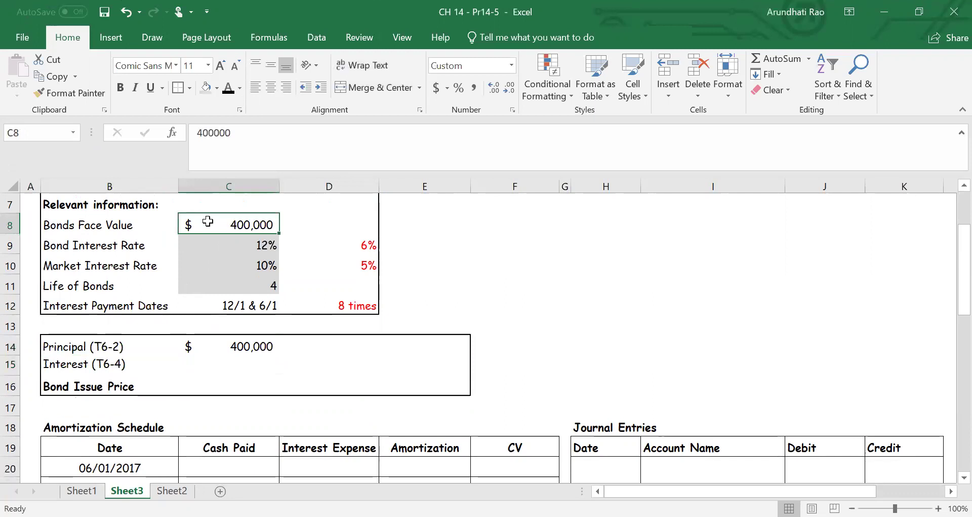
left_click(332, 245)
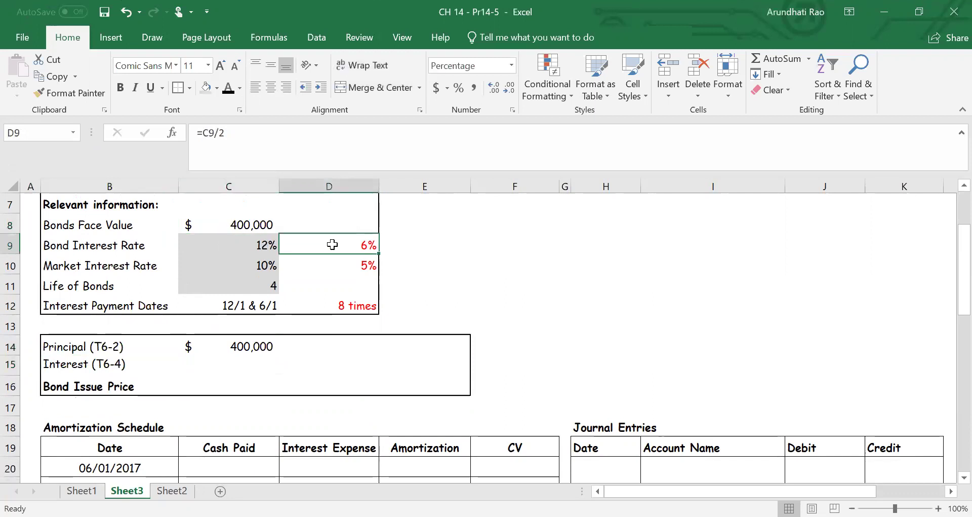
left_click(265, 362)
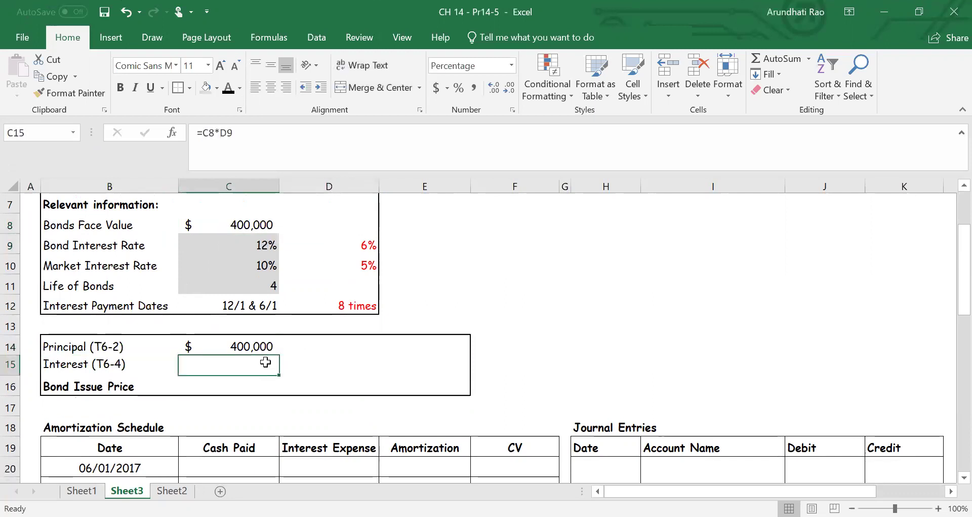
left_click(227, 89)
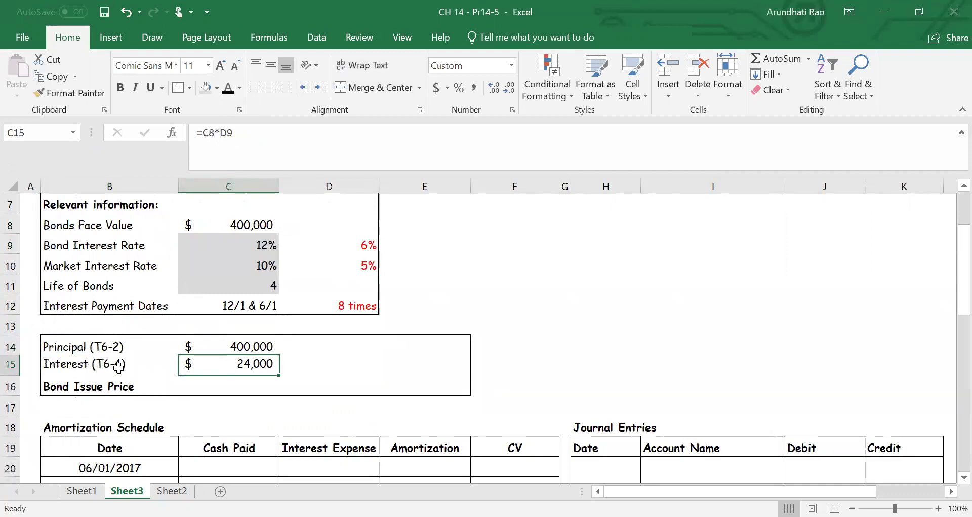
Step: Reveal the hidden present value factors 0.67684 and 6.46321 in D14:D15 for the principal and interest with black font color
left_click(97, 347)
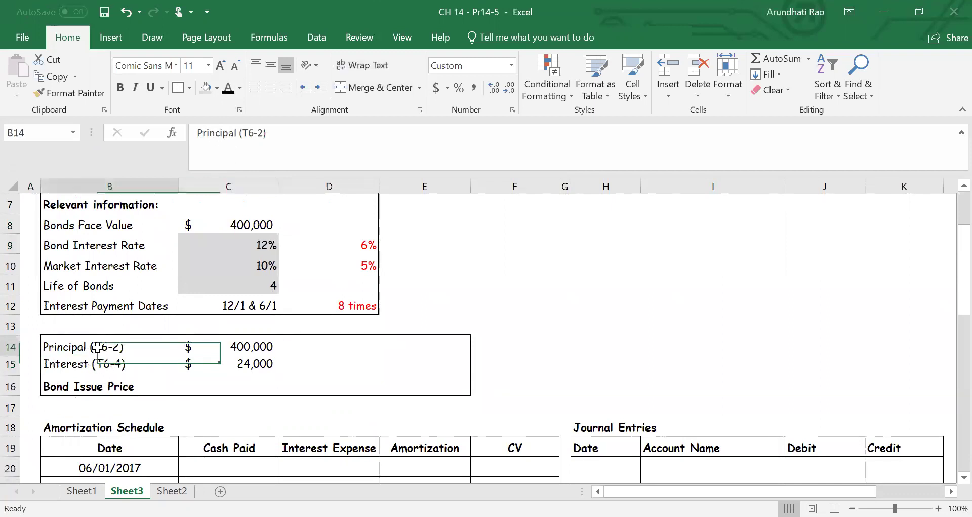
left_click(91, 366)
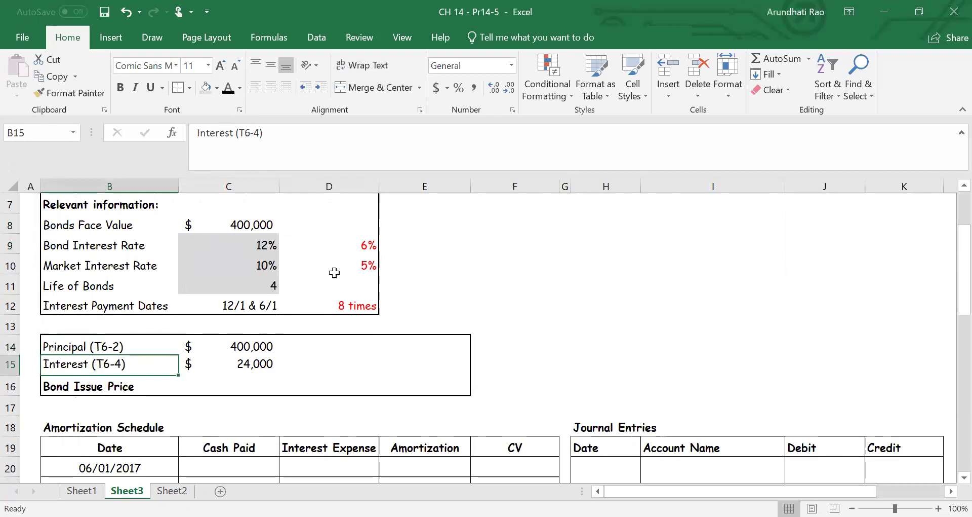
left_click(330, 269)
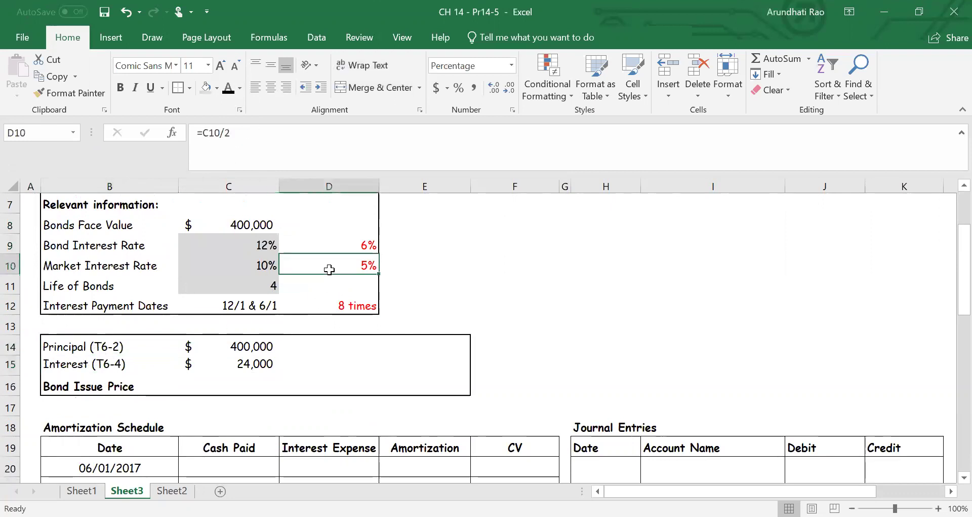
left_click(336, 306)
left_click_drag(334, 343, 337, 367)
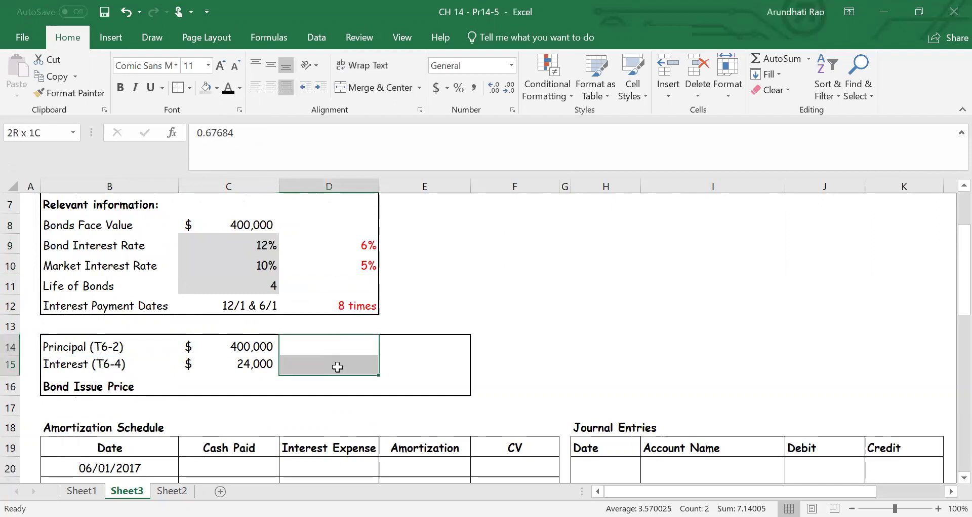
left_click(228, 87)
Step: Reveal the hidden present values and bond issue price in E14:E16 in black, and check the principal and interest amounts against their factors
left_click_drag(398, 339, 413, 387)
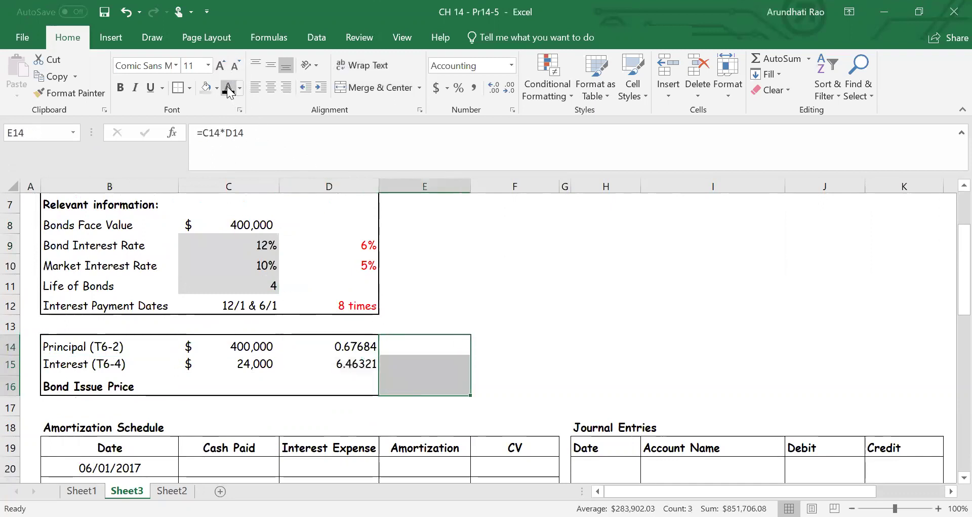
left_click(229, 88)
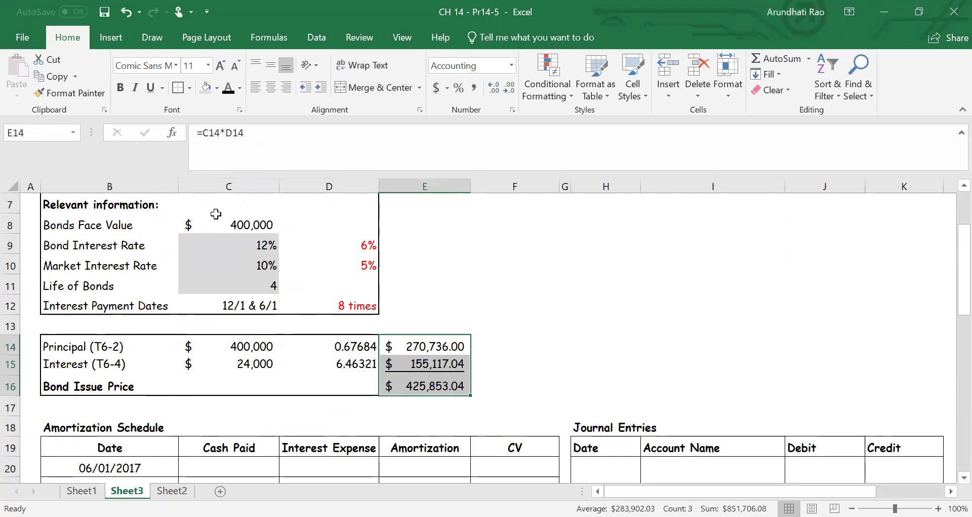
left_click(234, 346)
left_click(313, 344)
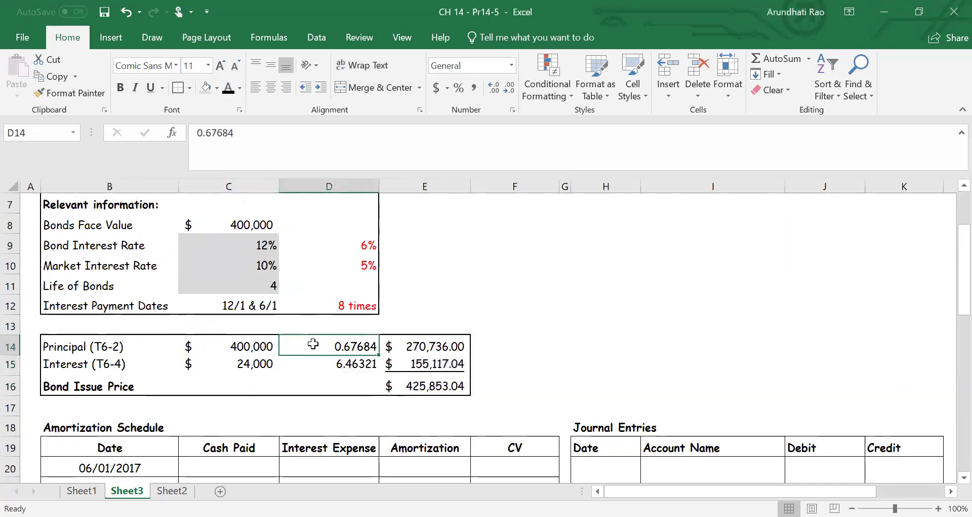
left_click(253, 364)
left_click(321, 366)
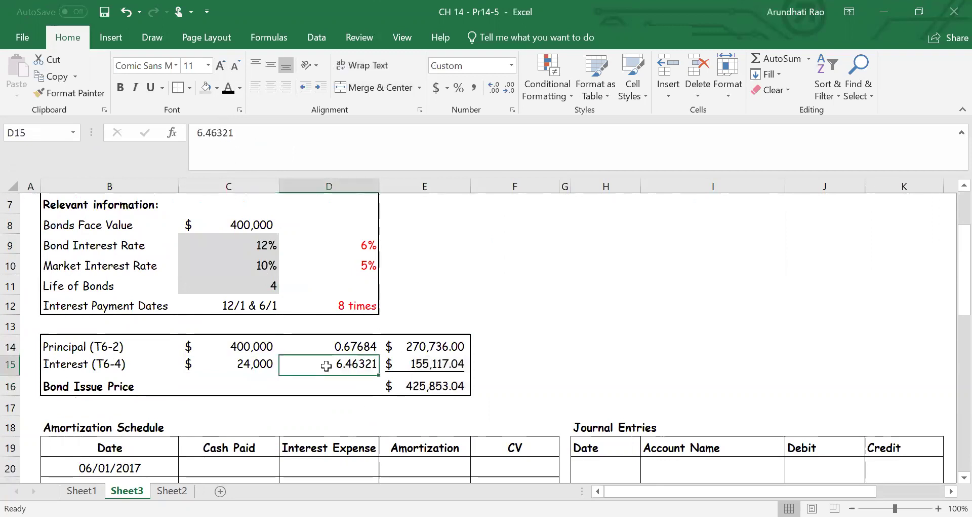
Step: Highlight the bond issue price in E16 with a yellow fill
left_click(425, 389)
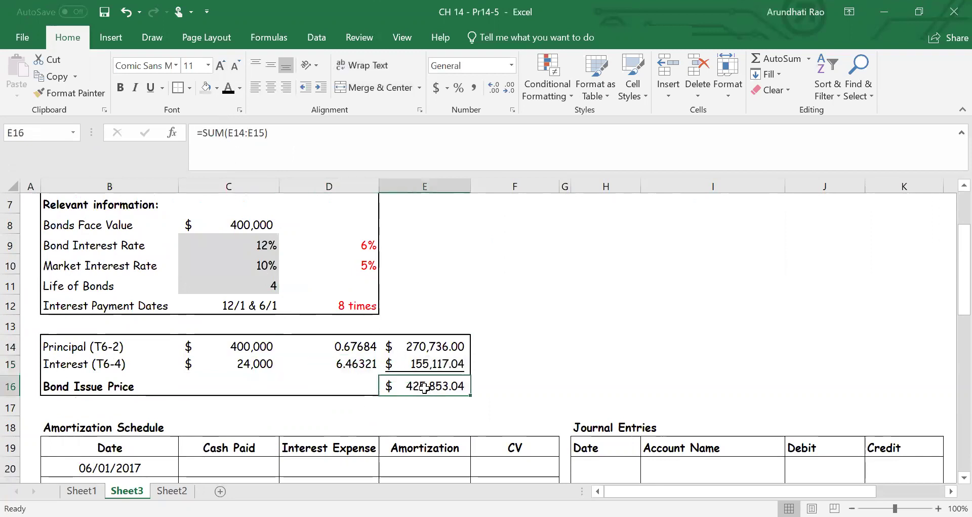
left_click(217, 87)
left_click(242, 202)
Step: Compare the bond issue price with the face value, and the bond interest rate with the market interest rate
left_click(142, 386)
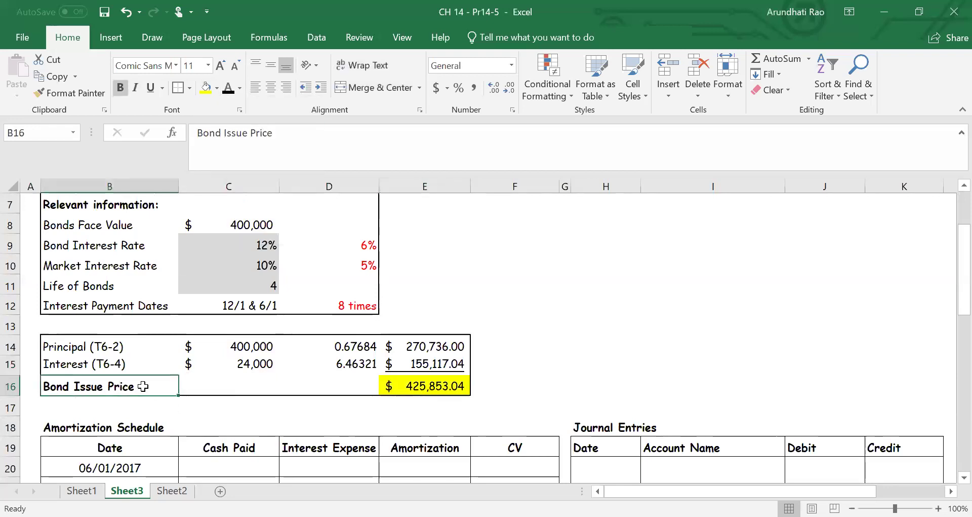
left_click(242, 221)
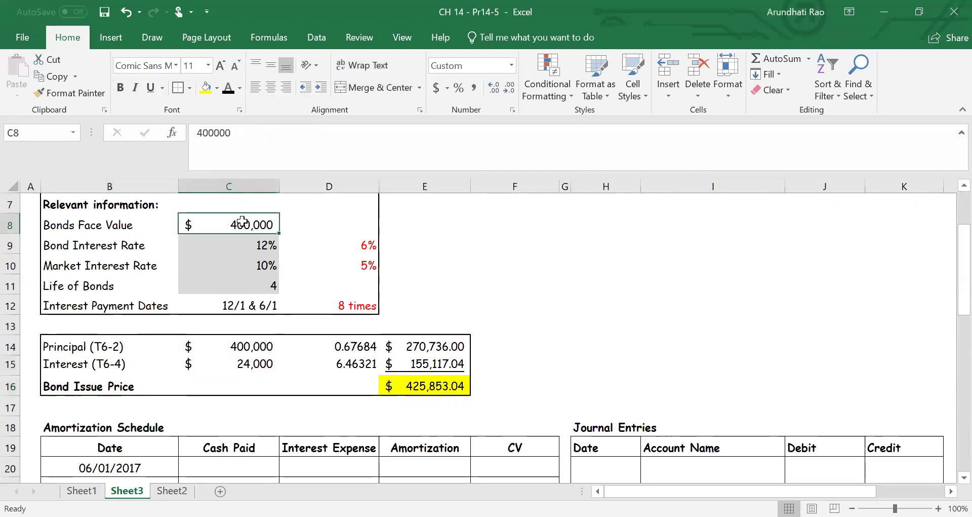
left_click(392, 378)
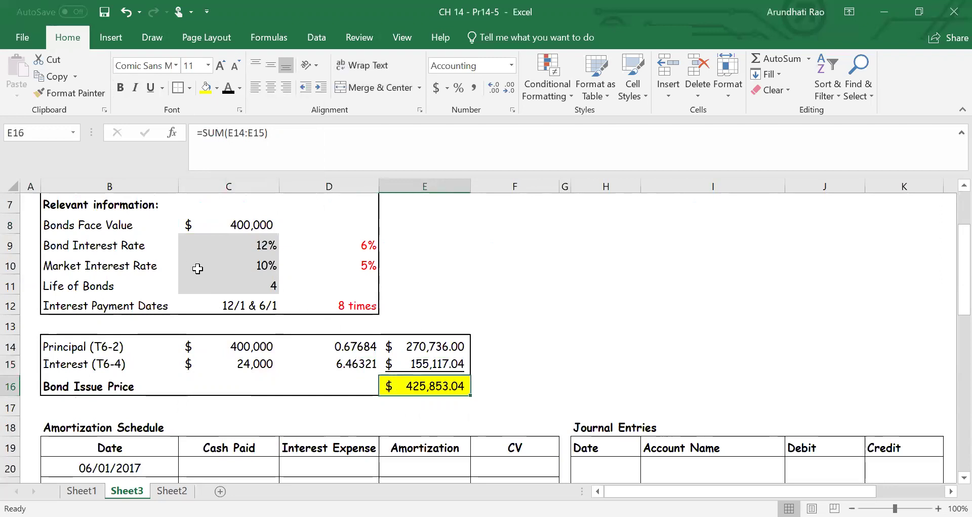
left_click(207, 244)
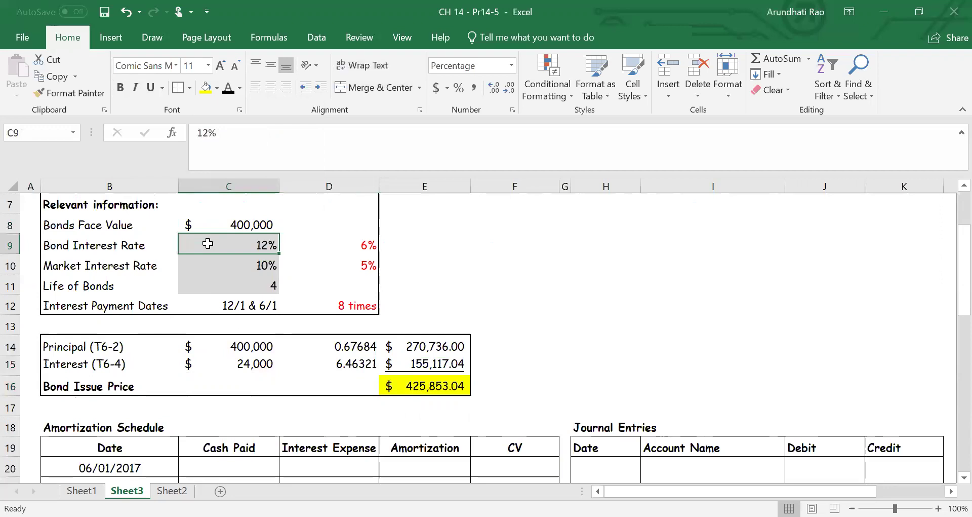
left_click(214, 266)
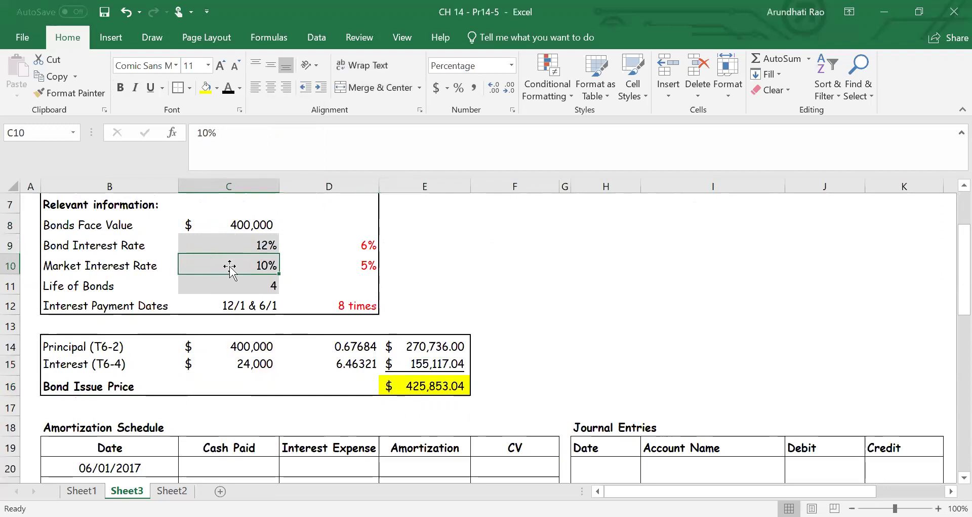
left_click(408, 383)
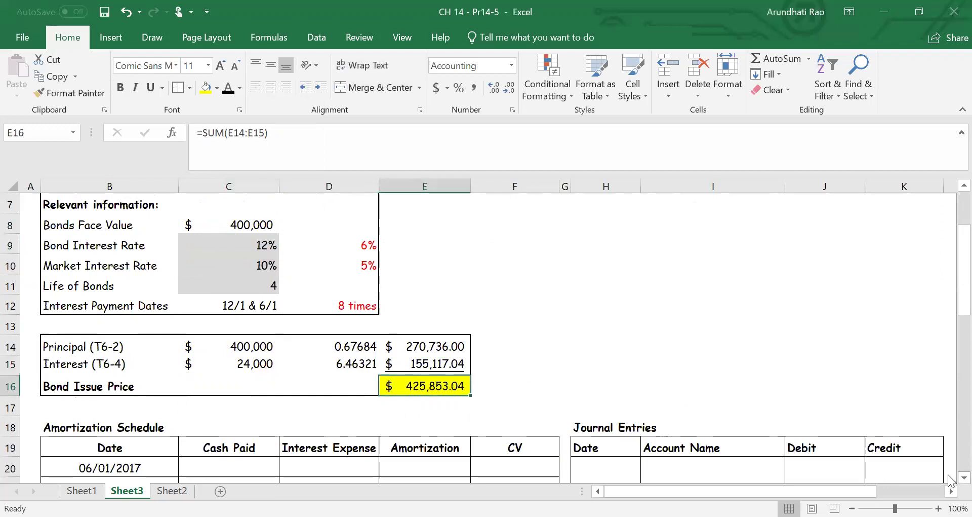
Step: Reveal the opening carrying value in F20 of the amortization schedule, linked by =E16, in black with a yellow fill
scroll(949, 476, "down", 2)
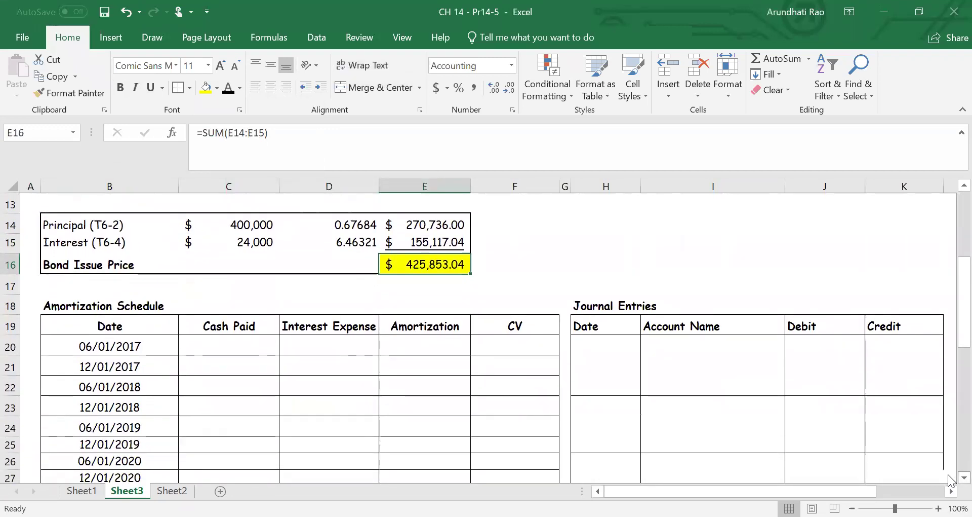
scroll(949, 479, "down", 1)
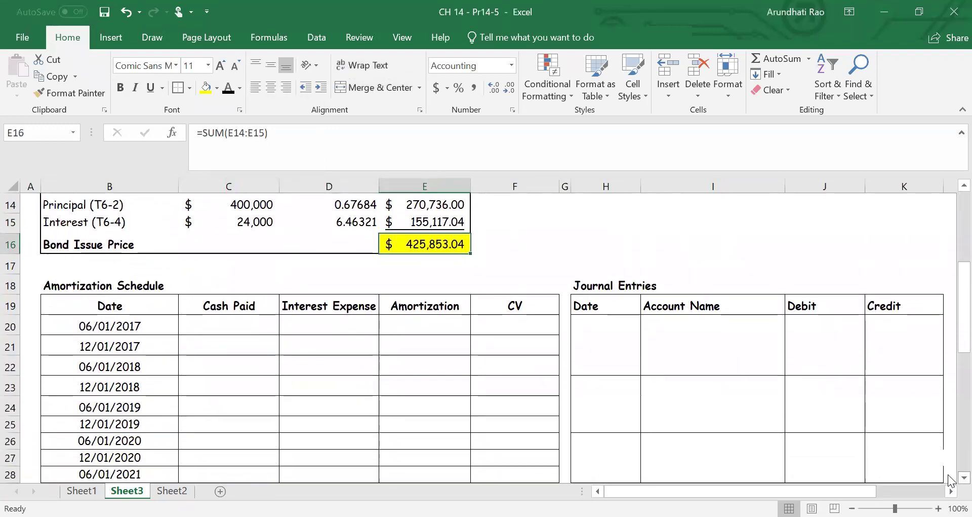
left_click(517, 326)
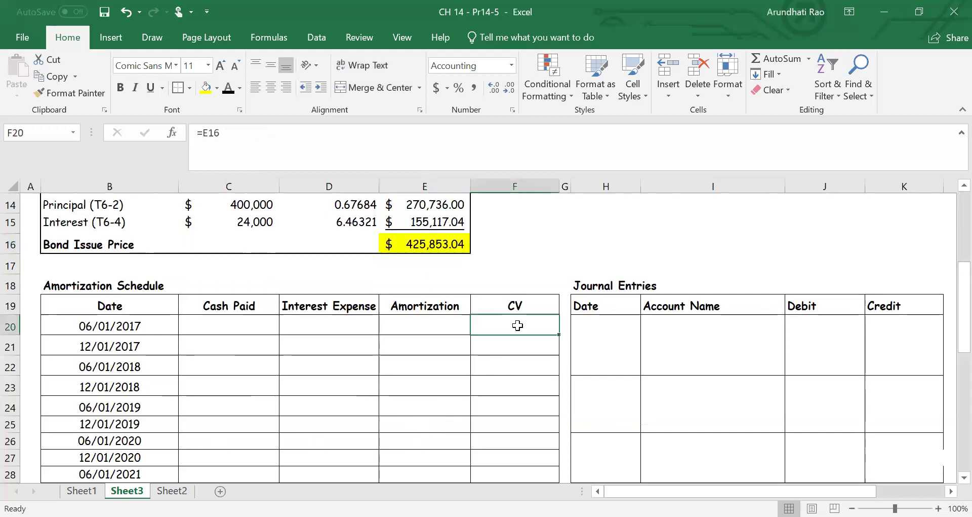
left_click(205, 88)
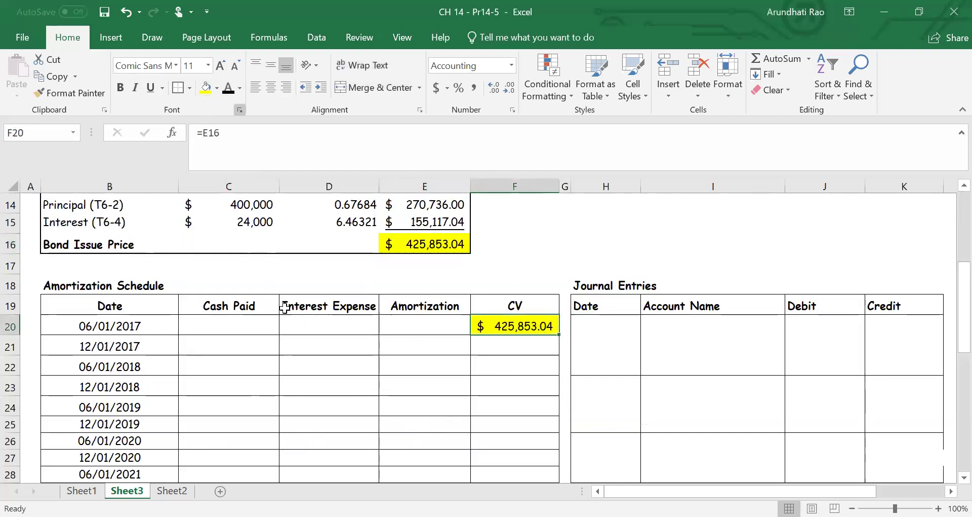
Step: Reveal the first journal entry date in H20, linked by =B20 to the schedule's 06/01/2017, with black font color
left_click(132, 328)
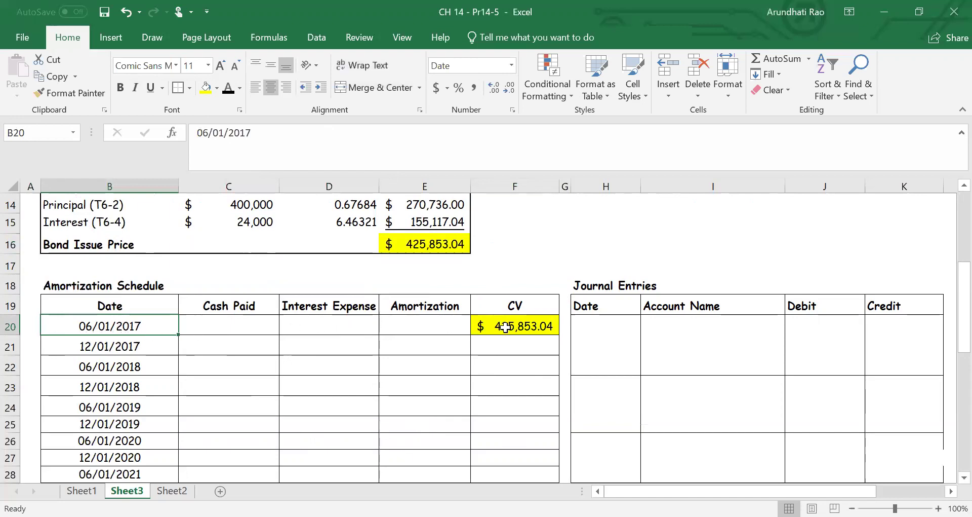
left_click(621, 323)
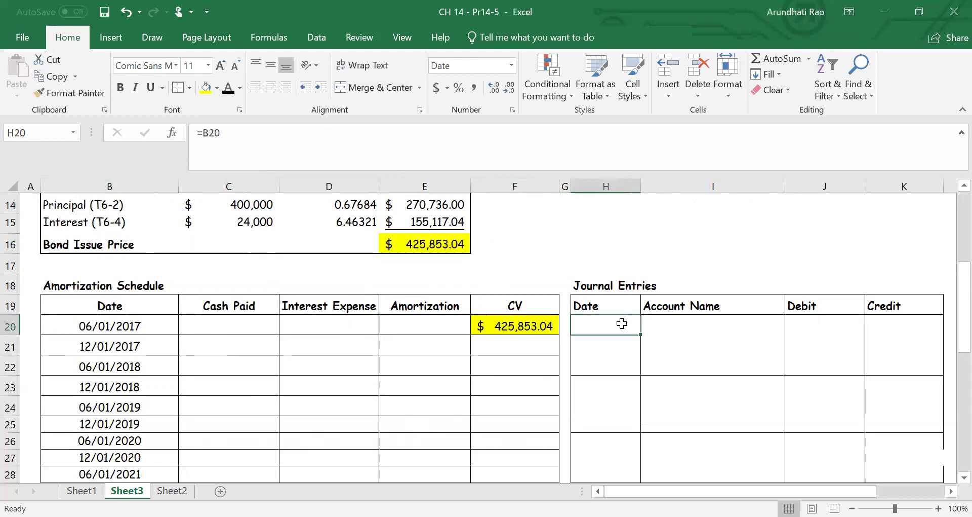
left_click(229, 89)
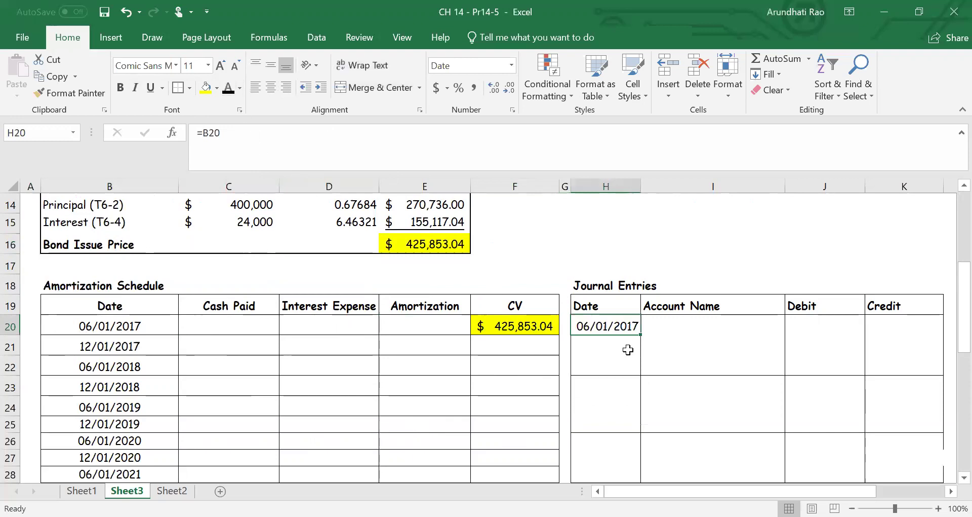
Step: Reveal the Cash account name in I20 and its debit amount in J20, linked by =E16, highlighting the debit in yellow
left_click(664, 324)
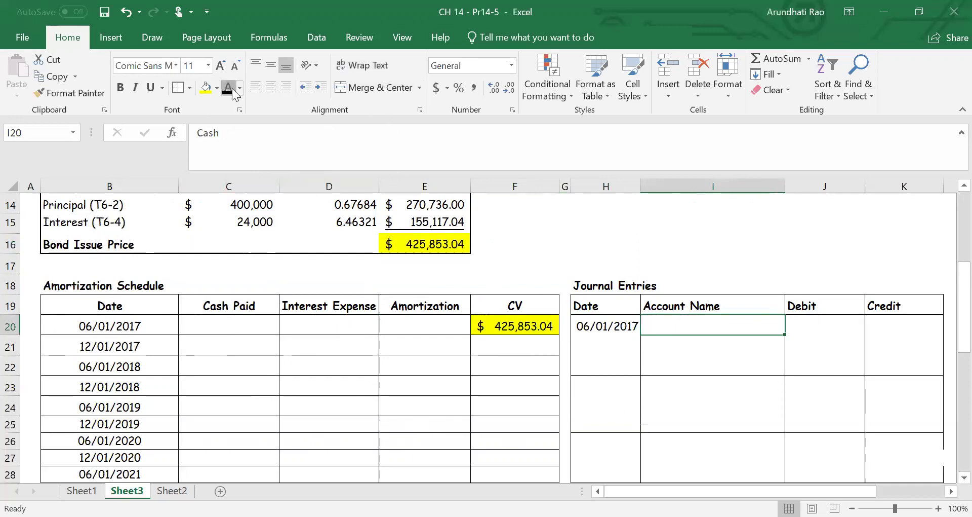
left_click(229, 87)
left_click(816, 327)
left_click(435, 87)
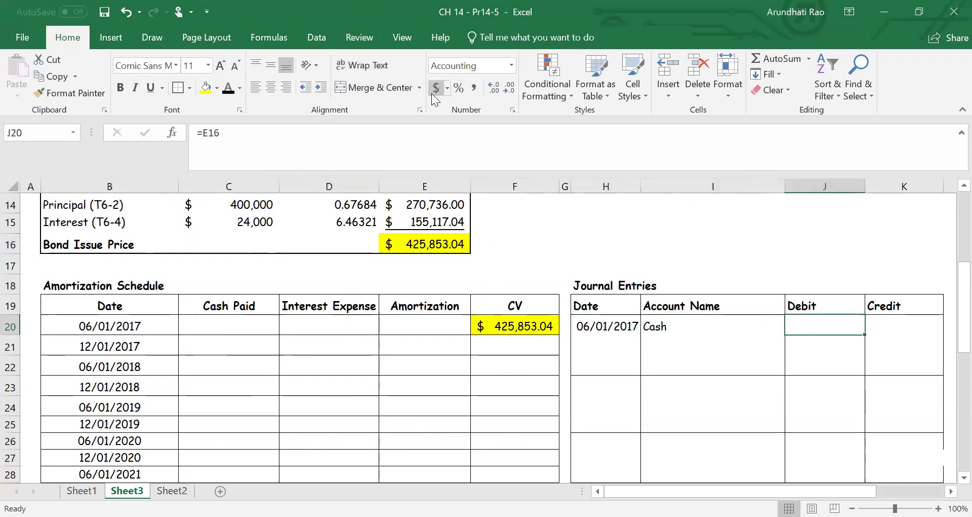
left_click(205, 87)
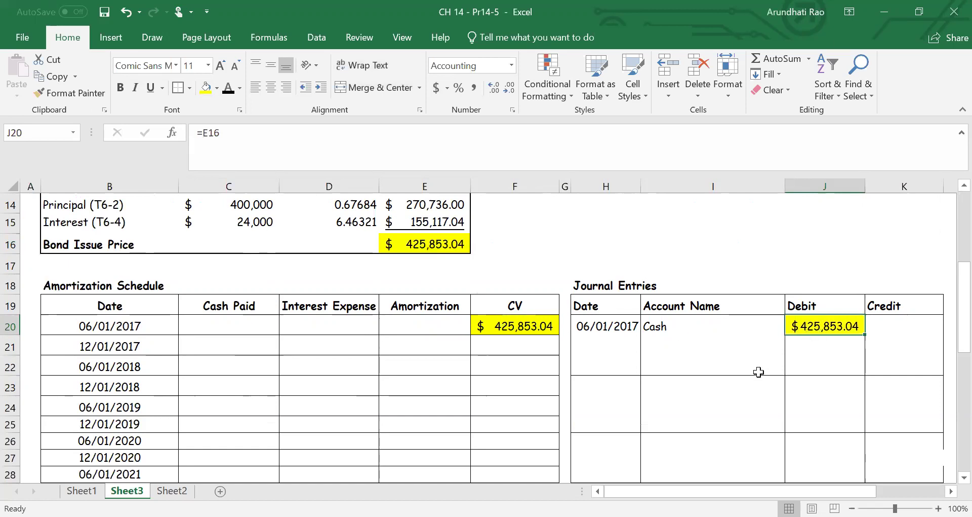
Step: Reveal the Bonds Payable account name in I22 and its credit amount in K22, linked by =C8, with black font color
left_click(691, 365)
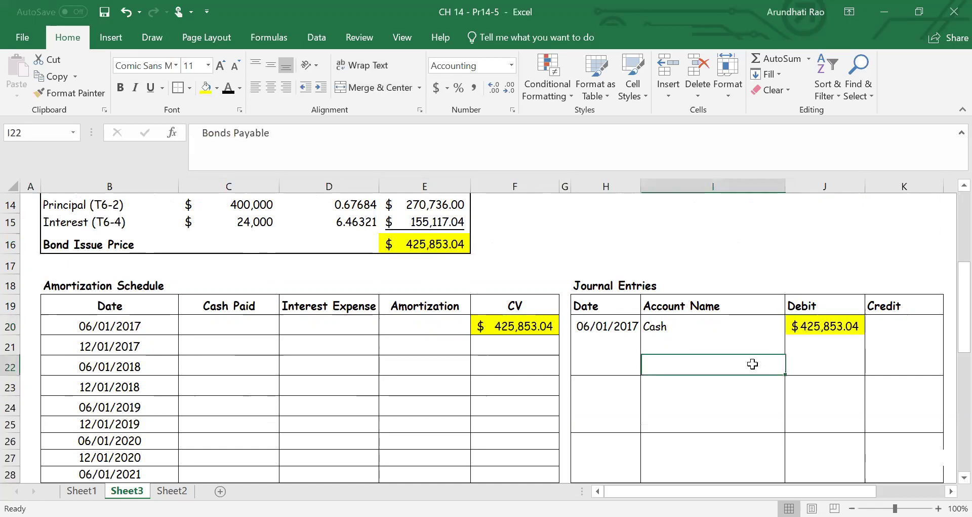
left_click(228, 87)
left_click(890, 366)
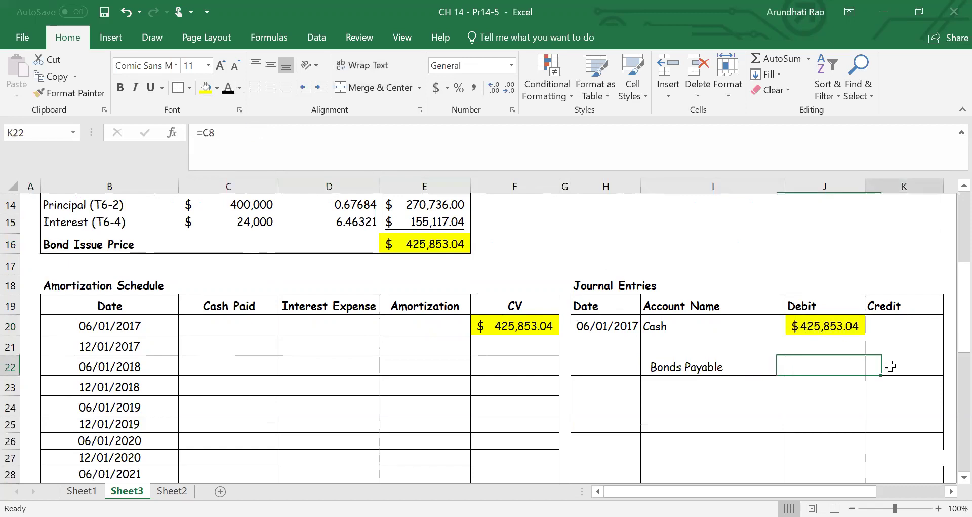
left_click(229, 88)
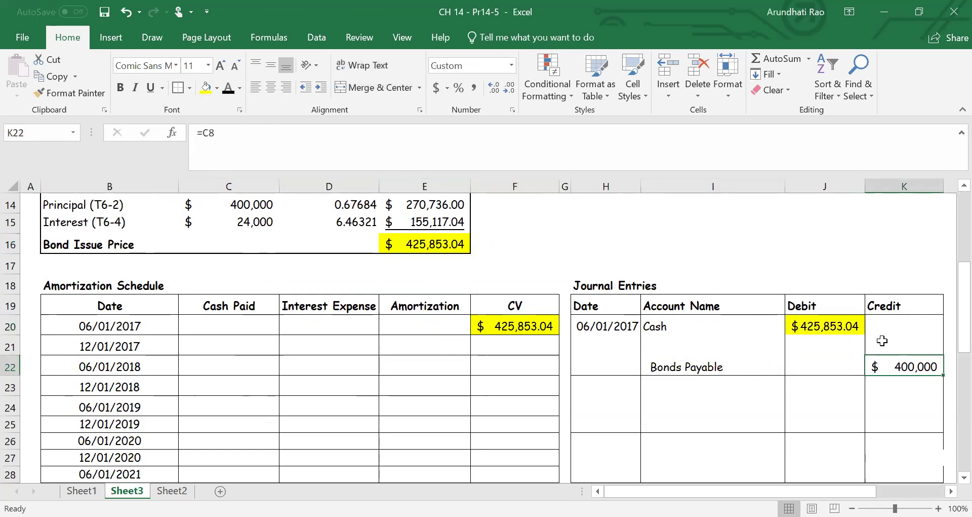
Step: Reveal the Bond Premium credit in K21, calculated by =J20-K22, and its account name in I21 with black font color
left_click(878, 341)
left_click(228, 88)
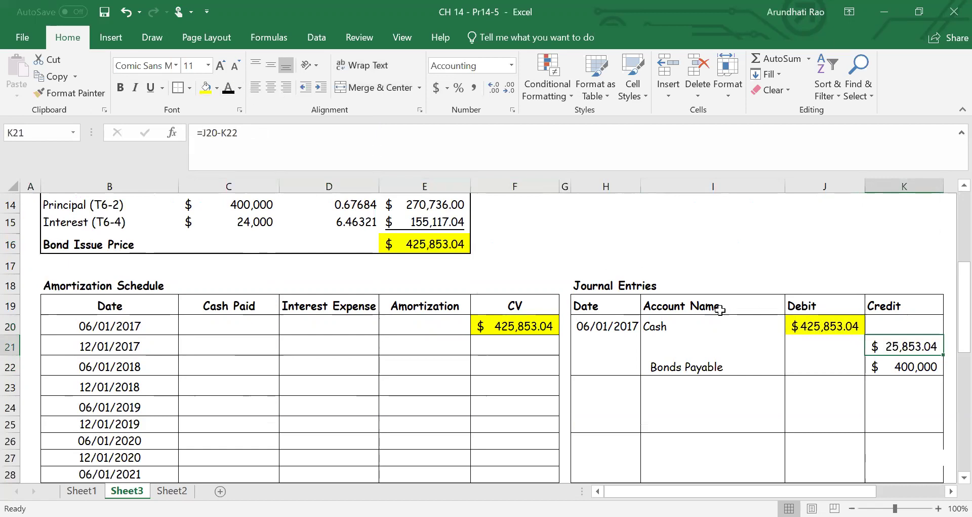
left_click(735, 346)
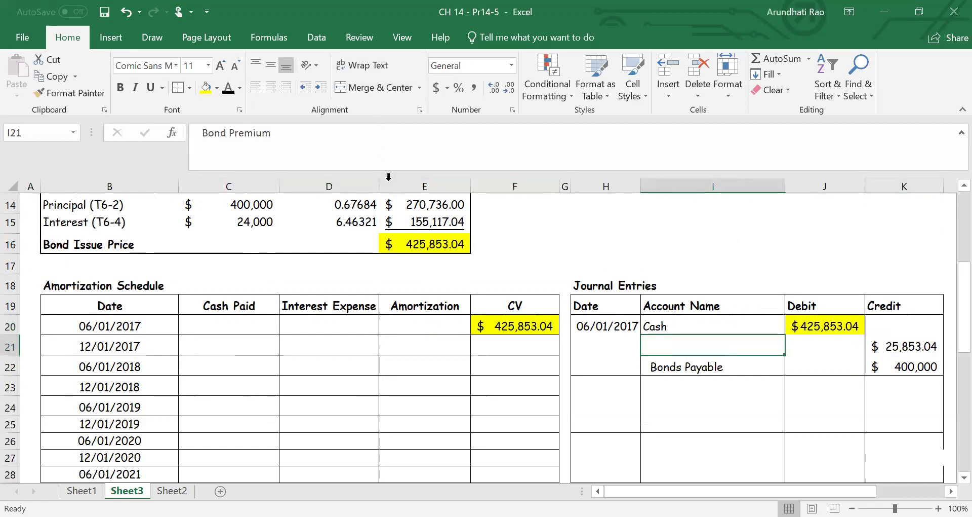
left_click(229, 88)
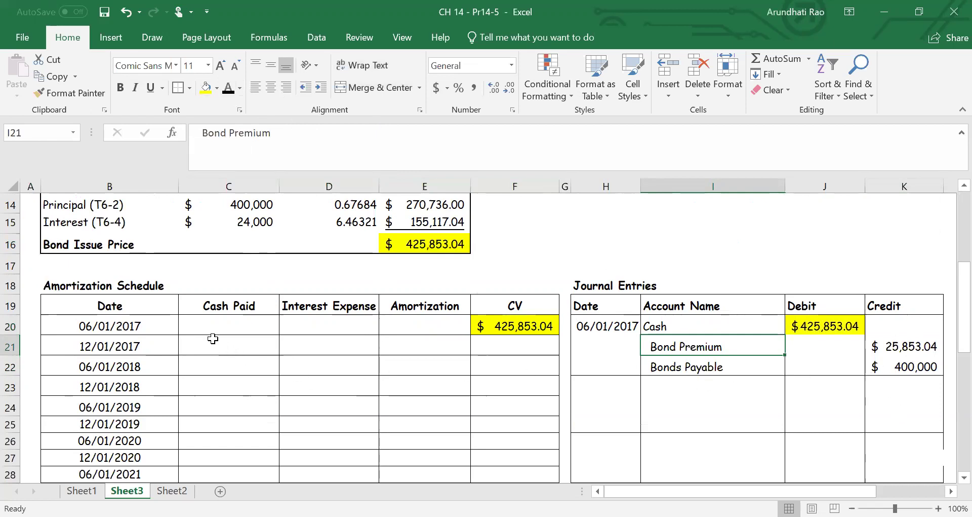
Step: Reveal the Cash Paid column of the amortization schedule, C20:C28, with black font color
left_click(56, 288)
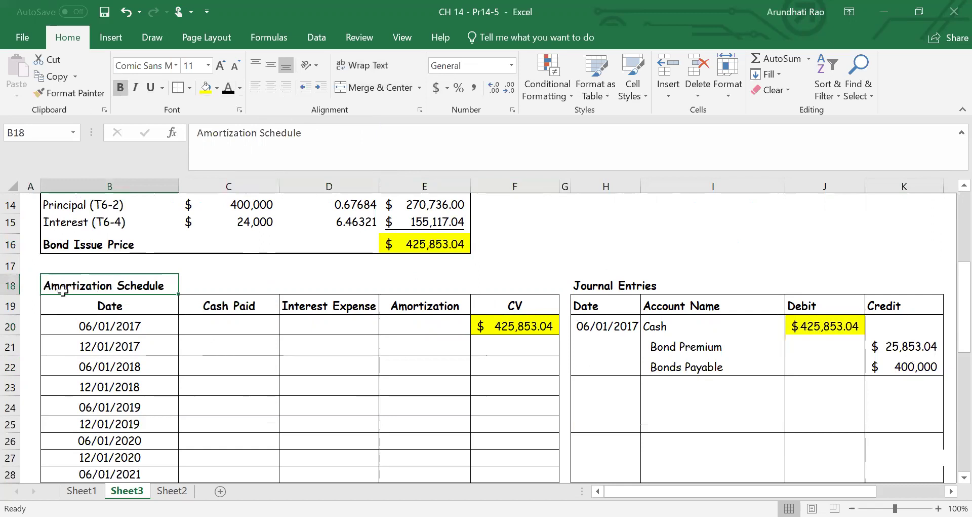
left_click(99, 342)
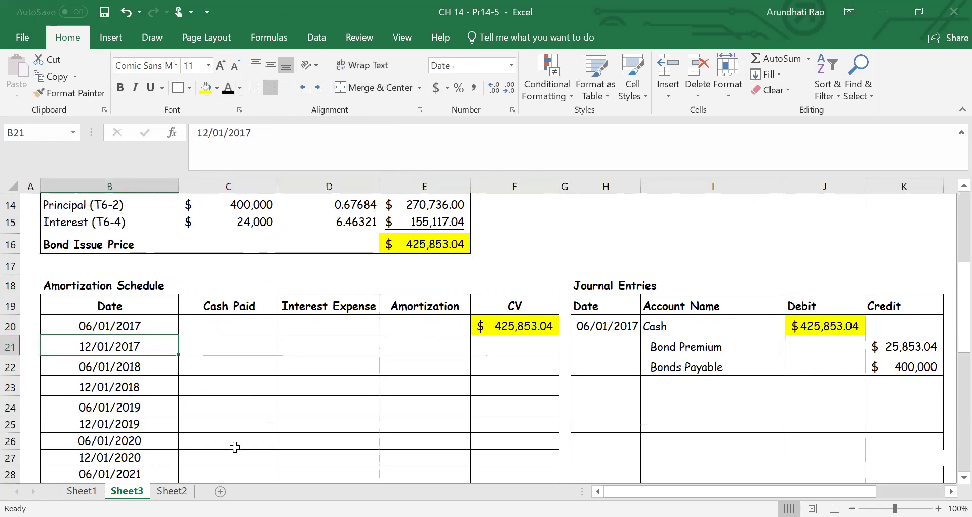
left_click(263, 218)
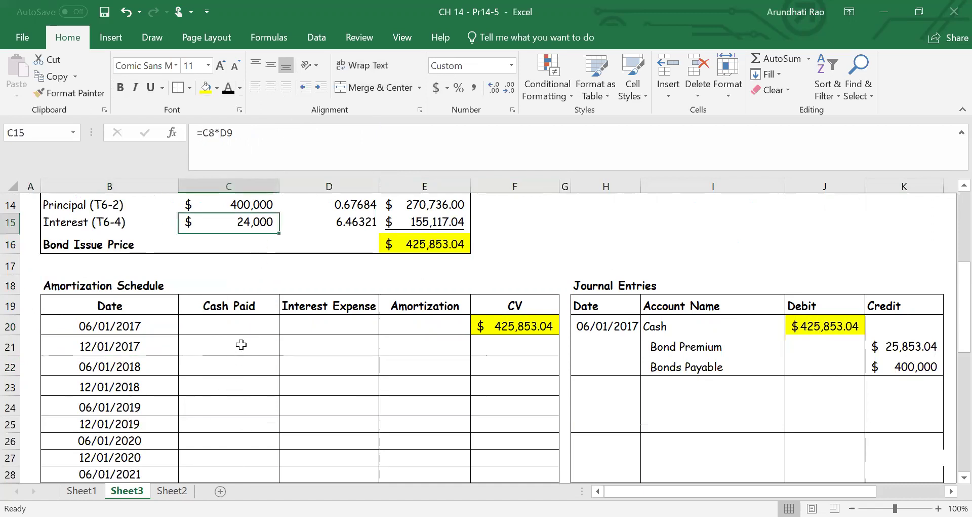
left_click_drag(240, 327, 236, 475)
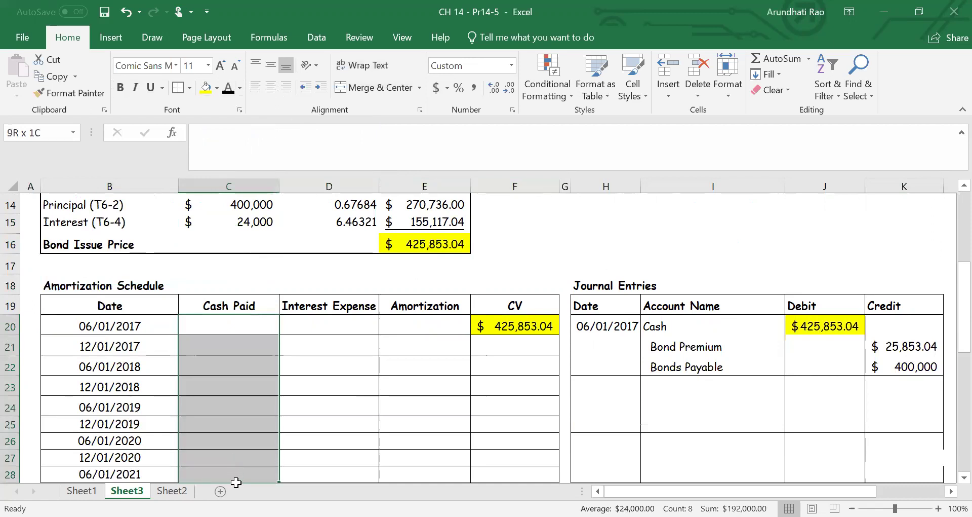
scroll(237, 476, "down", 1)
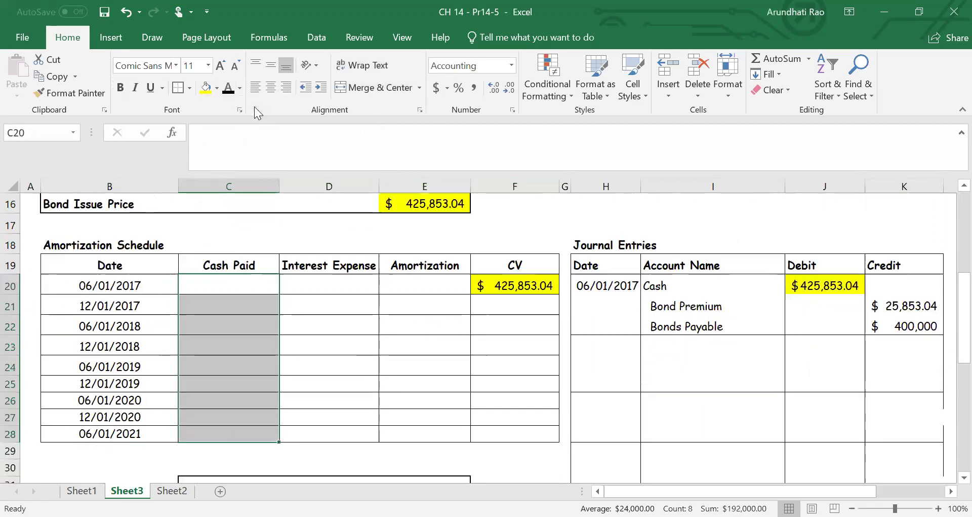
left_click(229, 87)
Step: Examine how the Cash Paid formula in C21 traces back to the interest payment in C15 and the semiannual bond rate in D9
left_click(213, 308)
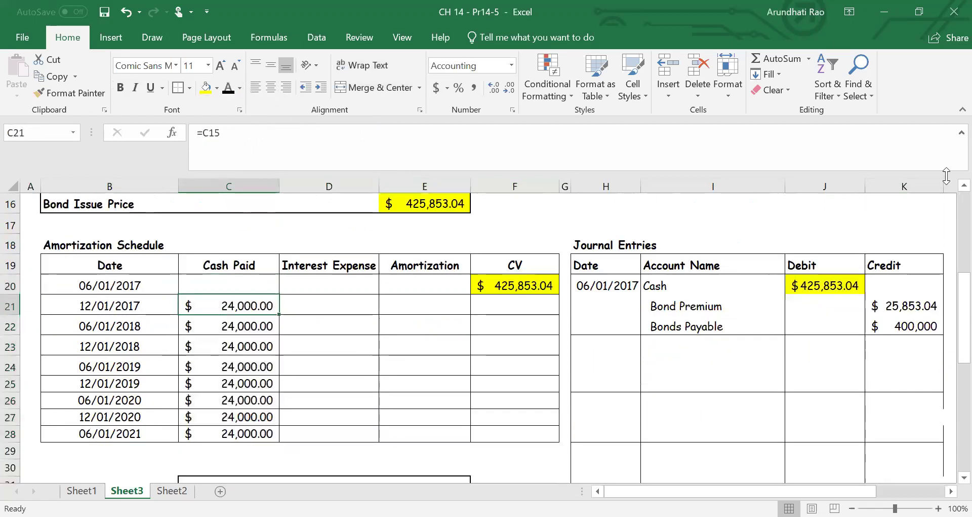
scroll(951, 194, "up", 1)
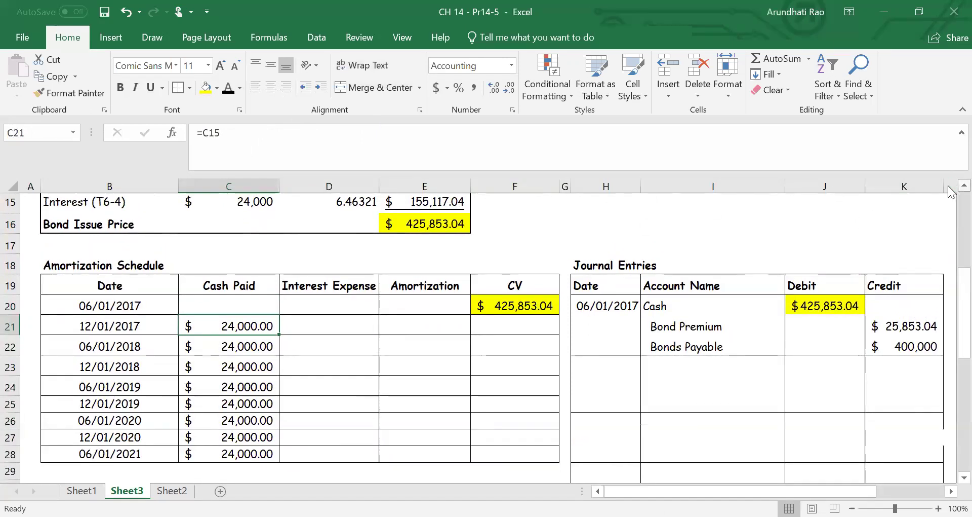
scroll(951, 194, "up", 2)
scroll(951, 194, "up", 1)
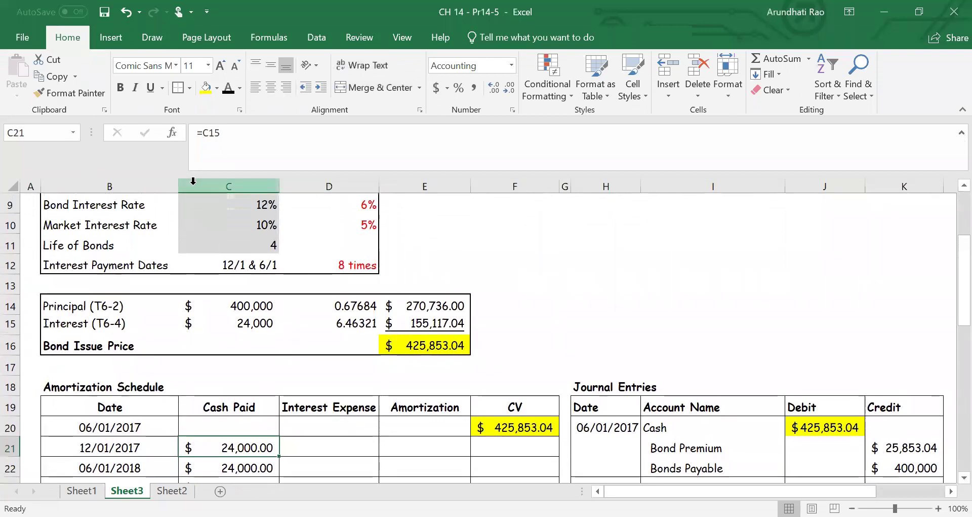
left_click(362, 204)
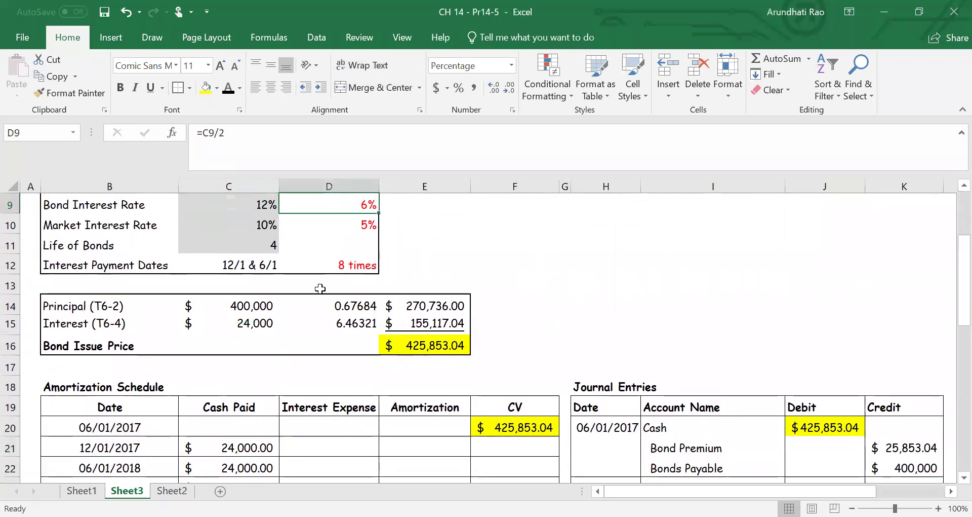
left_click(264, 325)
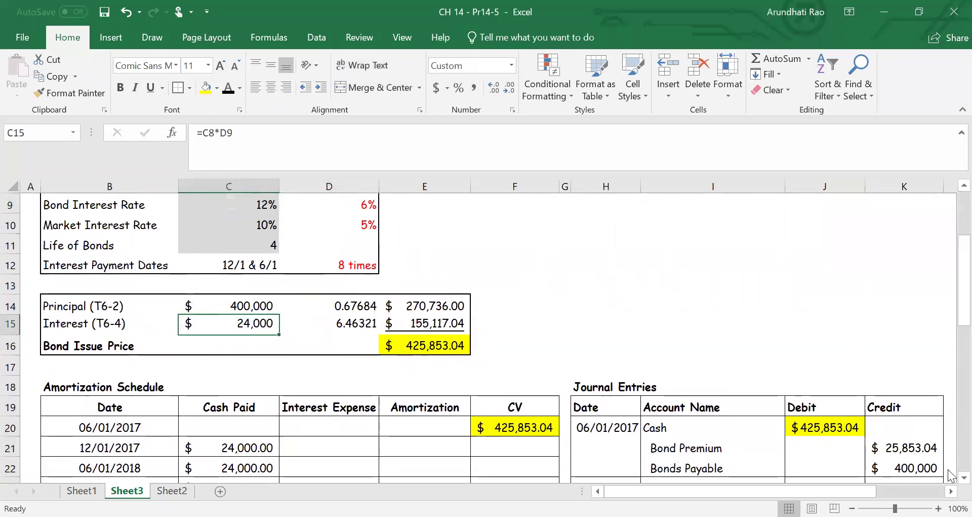
Step: Reveal the 12/01/2017 interest expense in D21, calculated by =F20*$D$10, with black font color
scroll(950, 474, "down", 3)
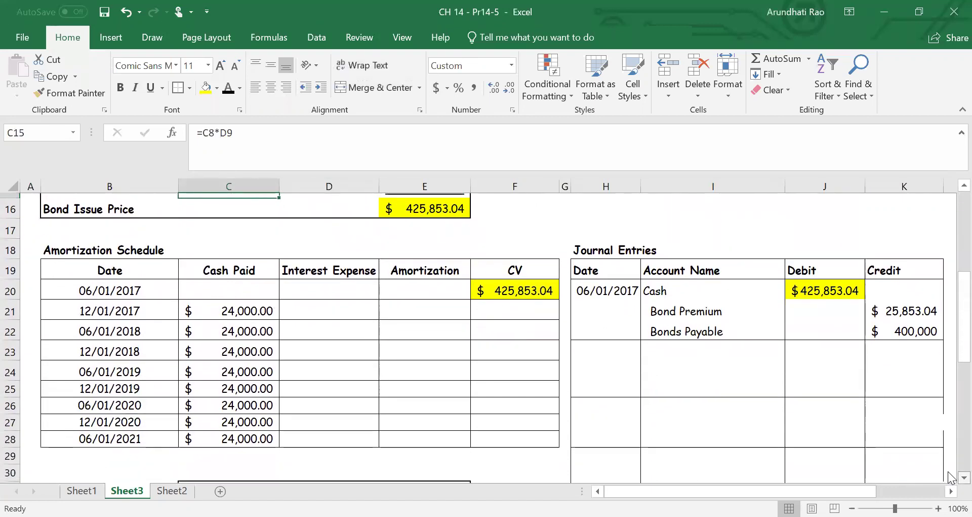
scroll(950, 476, "down", 1)
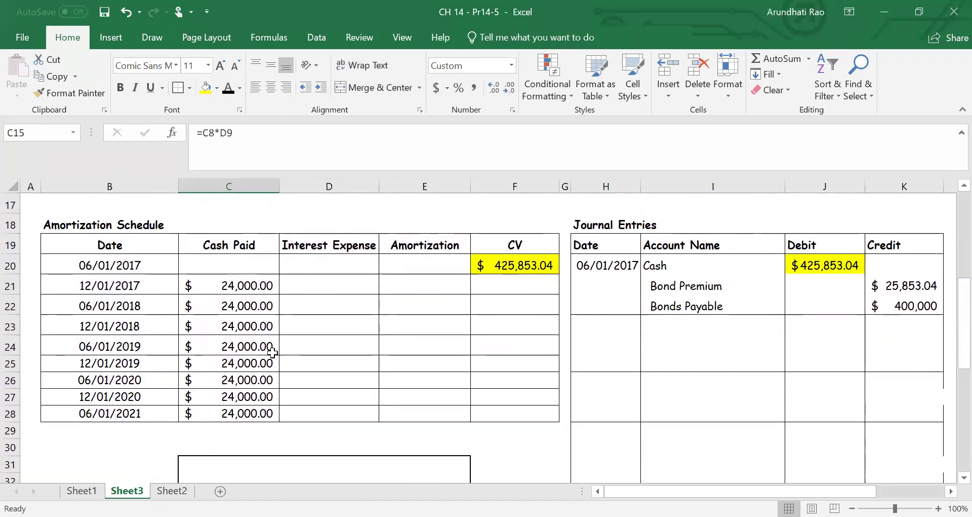
left_click(486, 265)
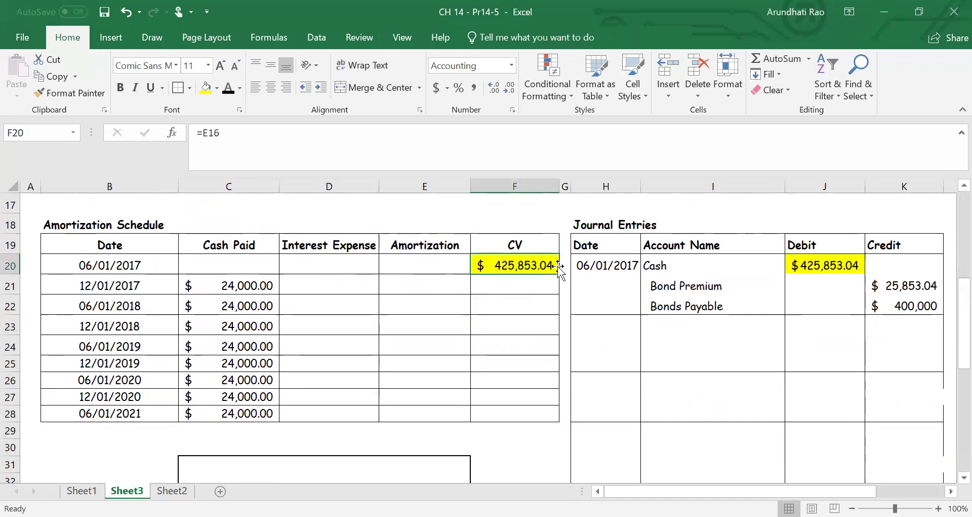
left_click(358, 285)
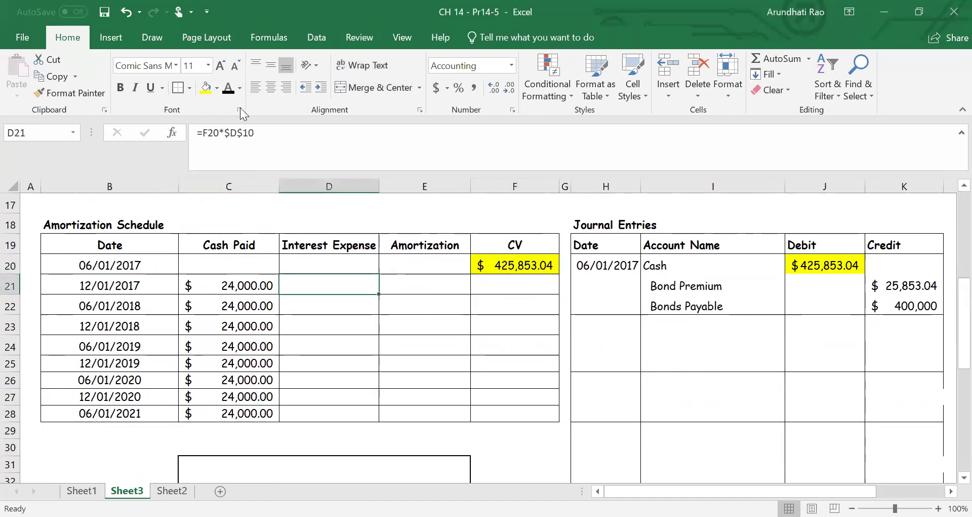
left_click(228, 87)
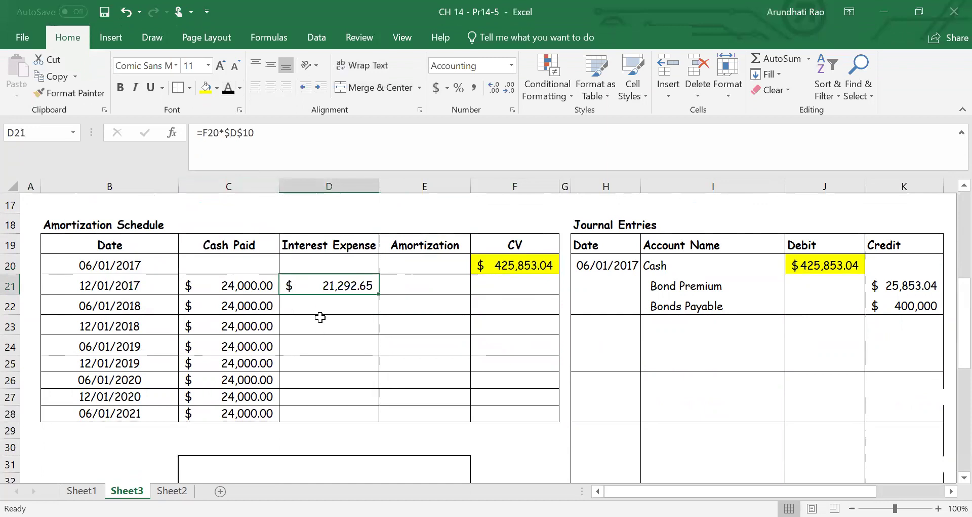
Step: Reveal the 12/01/2017 premium amortization in E21, calculated by =C21-D21, with black font color
left_click(245, 285)
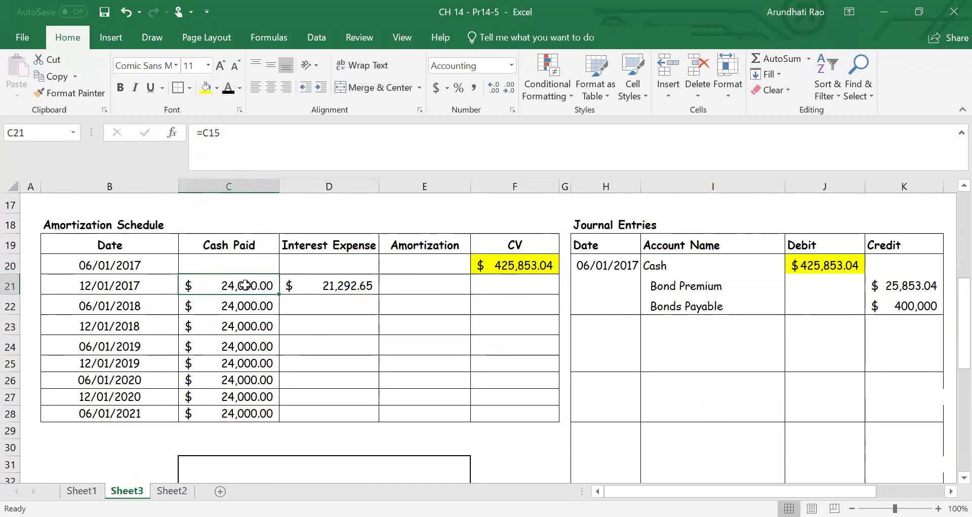
left_click(320, 281)
left_click(401, 283)
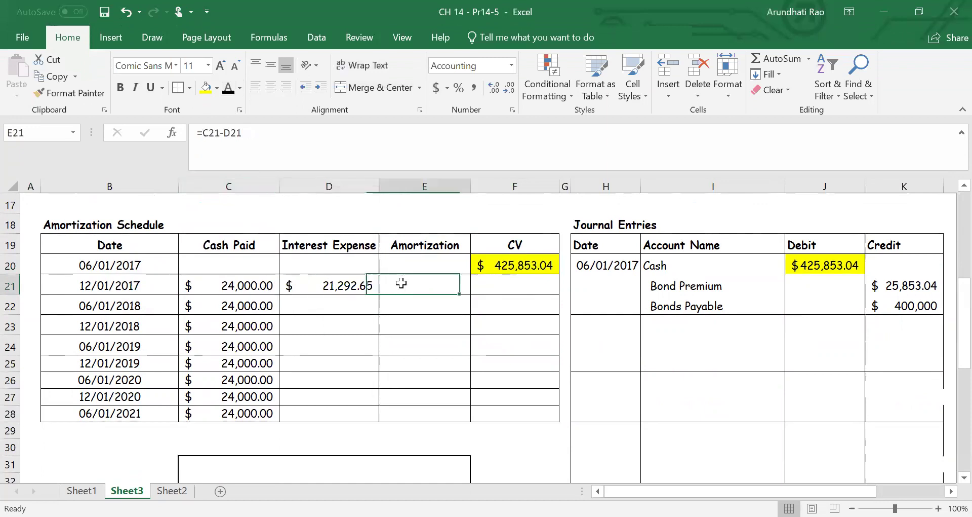
left_click(228, 89)
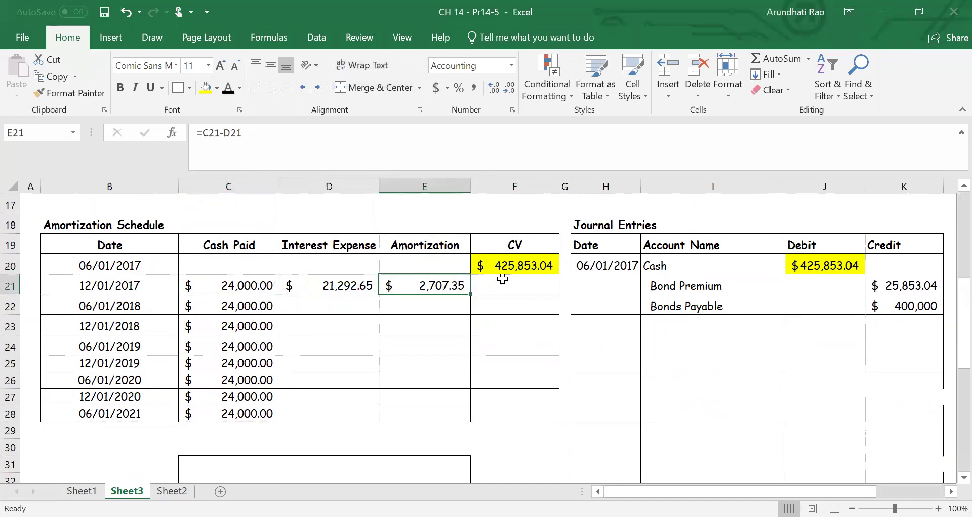
Step: Reveal the 12/01/2017 carrying value in F21, calculated by =F20-E21, with black font color
left_click(502, 280)
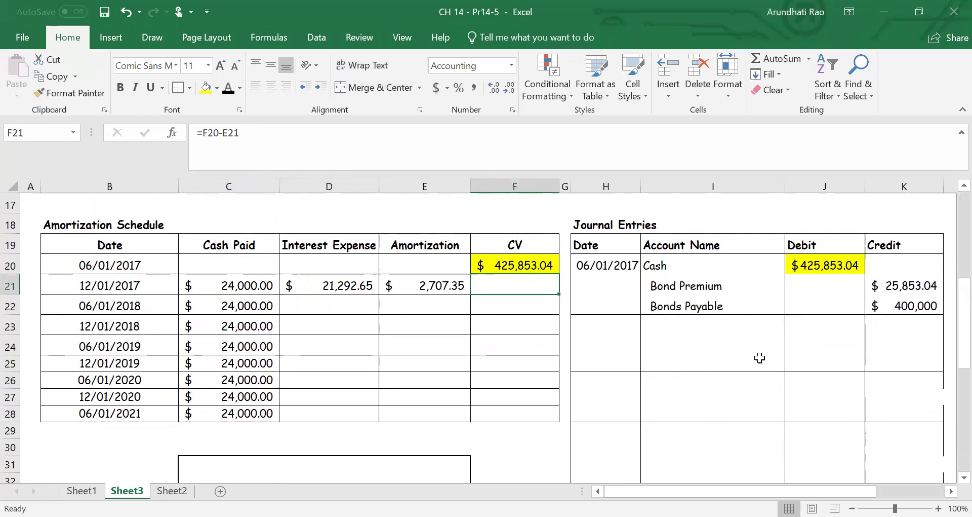
left_click(504, 268)
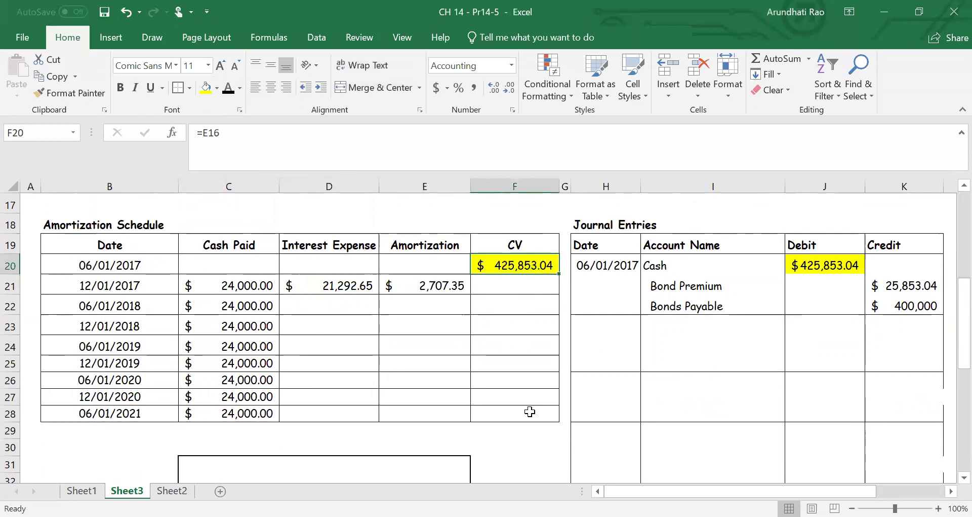
left_click(883, 305)
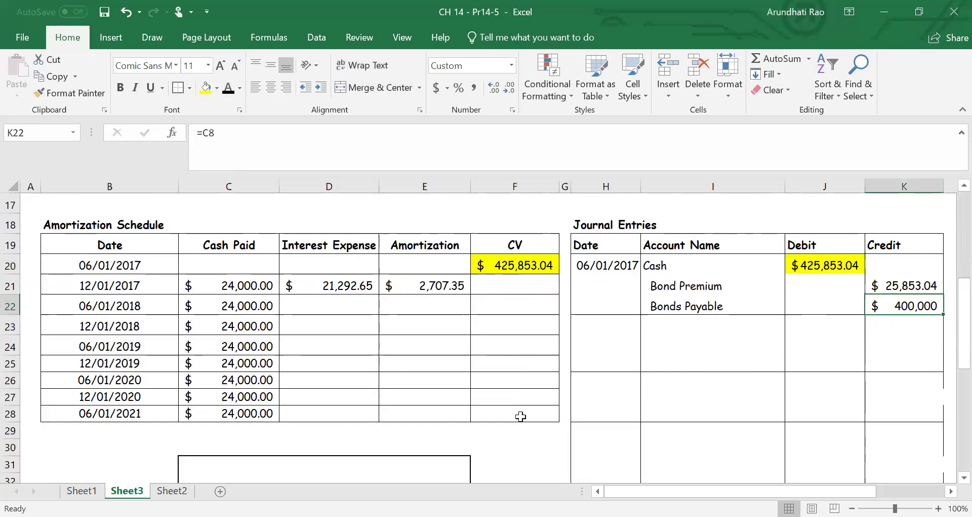
left_click(502, 284)
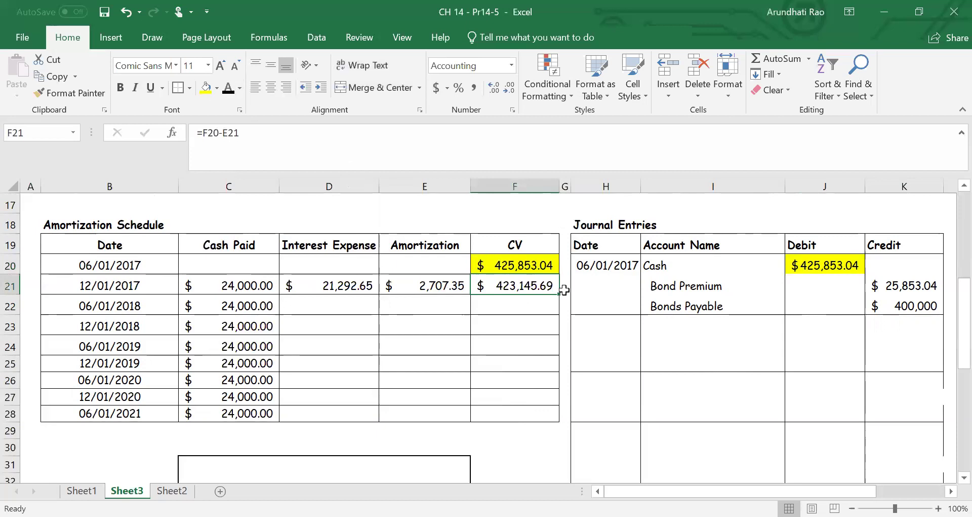
Step: Reveal the second journal entry's date in H23, linked by =B21, and its Cash line in I25 with the credit in K25, linked by =C21
left_click(618, 323)
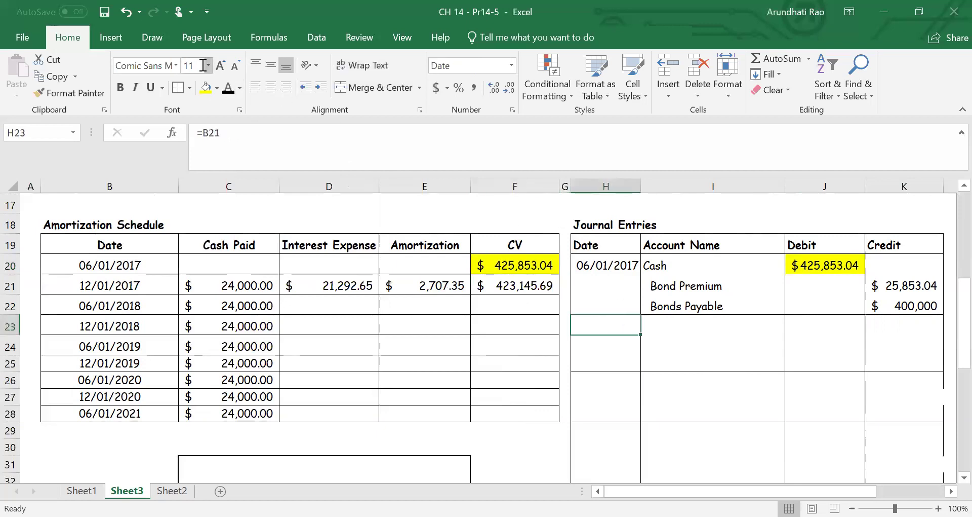
left_click(228, 91)
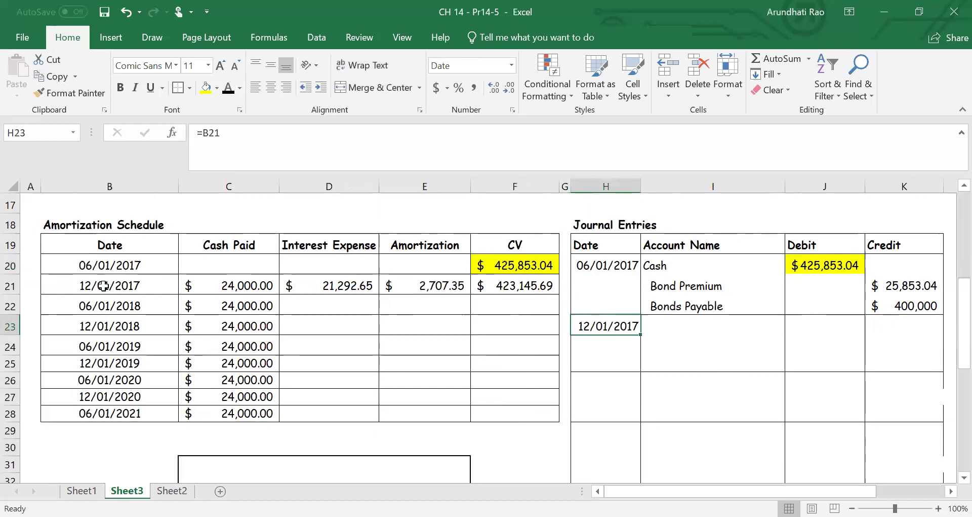
left_click(651, 325)
left_click(667, 362)
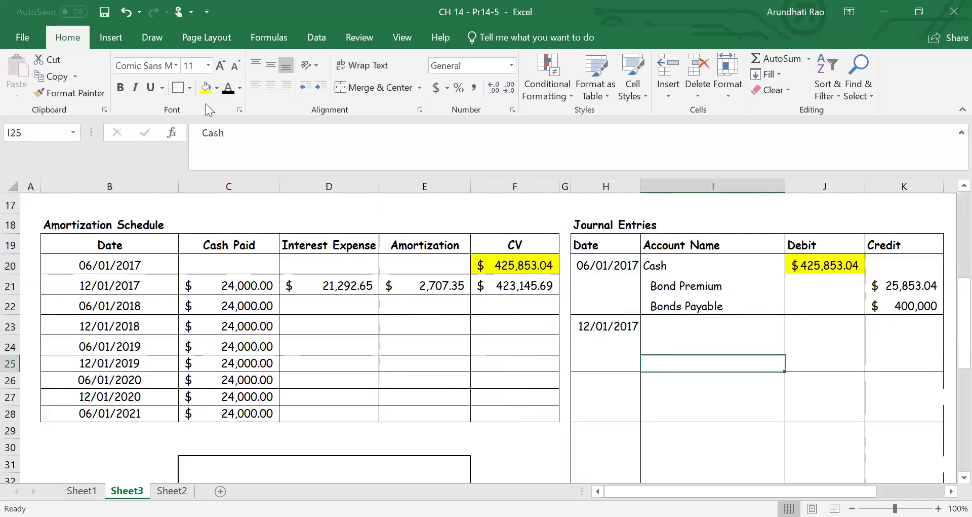
left_click(227, 91)
left_click(867, 363)
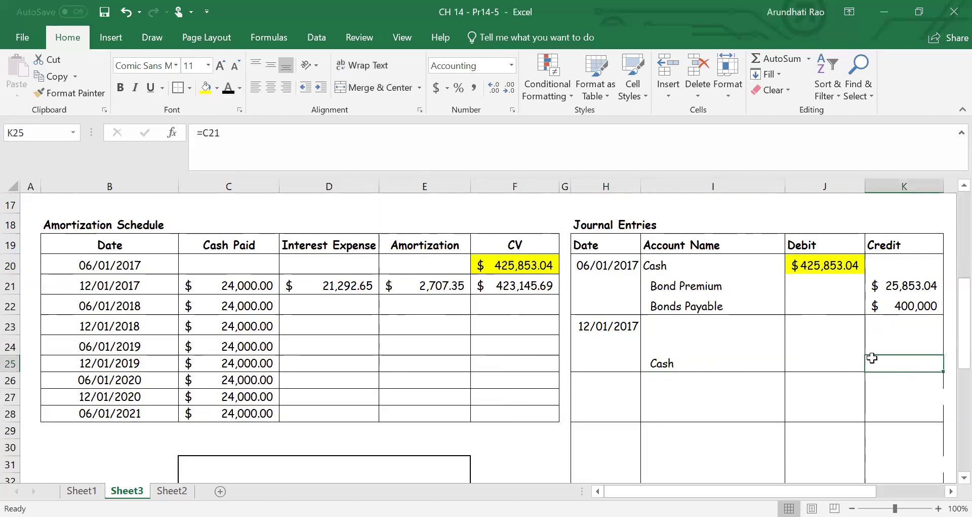
left_click(228, 92)
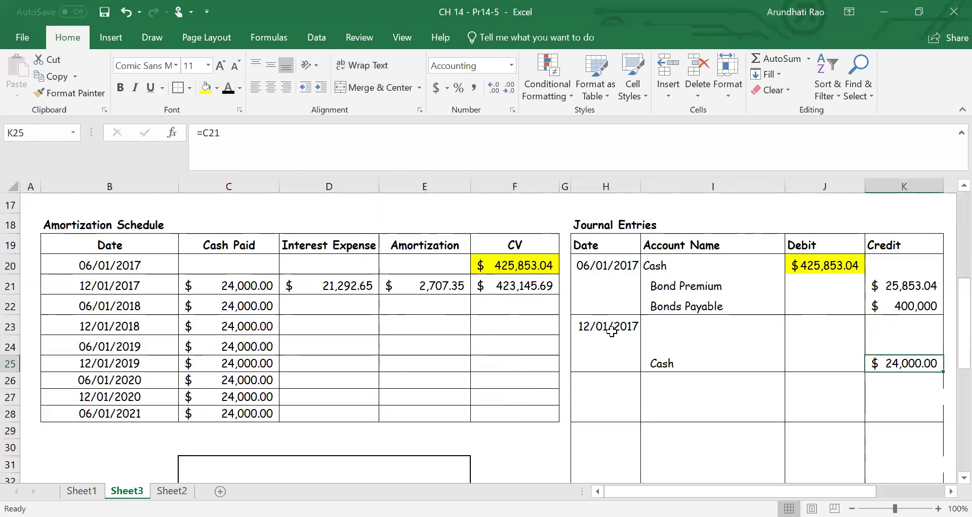
Step: Reveal the Bond Interest Expense account name in I23 and its debit amount in J23, linked by =D21, with black font color
left_click(668, 324)
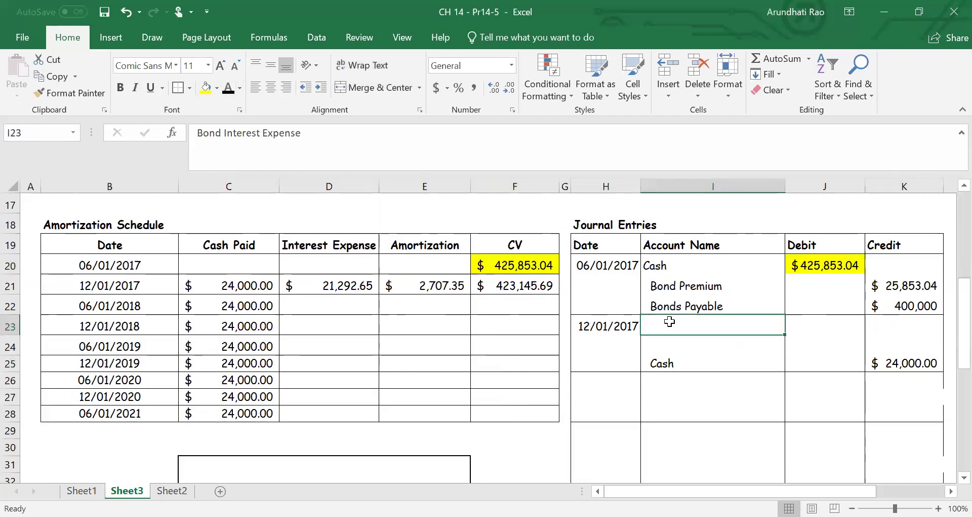
left_click(228, 90)
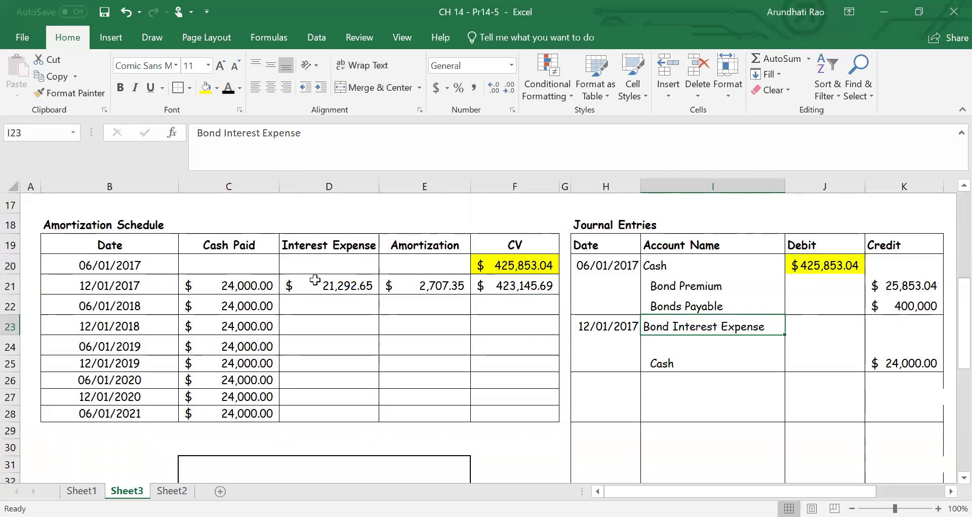
left_click(793, 325)
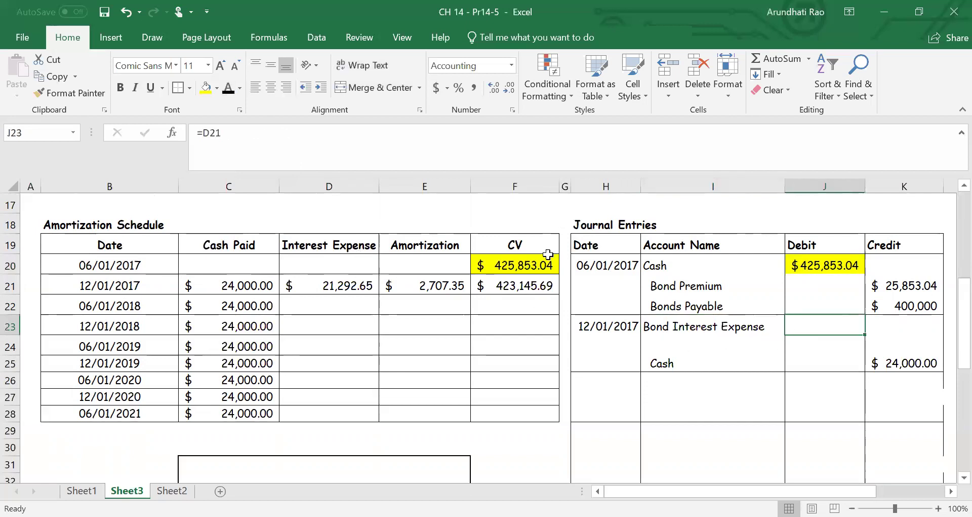
left_click(228, 87)
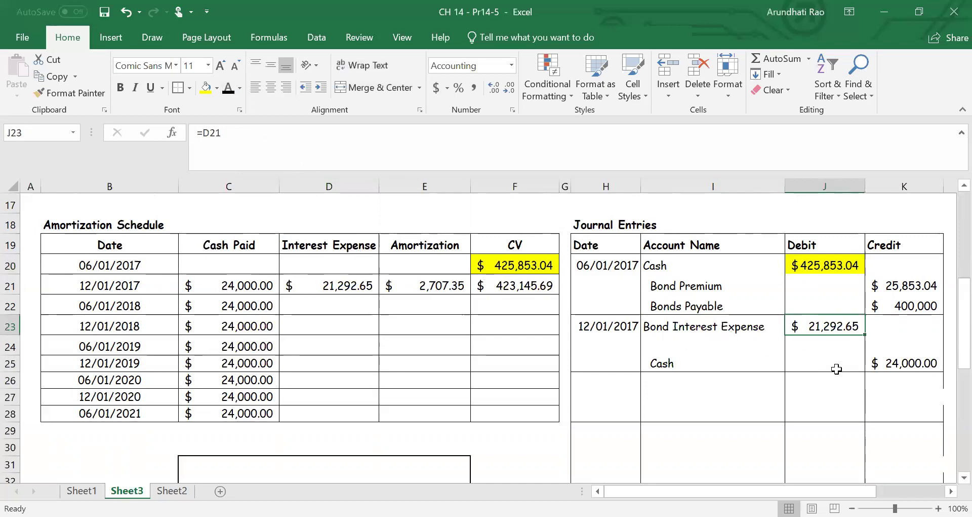
Step: Reveal the second journal entry's Bond Premium account name in I24 and its debit in J24 with black font color, and check against the original premium credit
left_click_drag(760, 344, 794, 344)
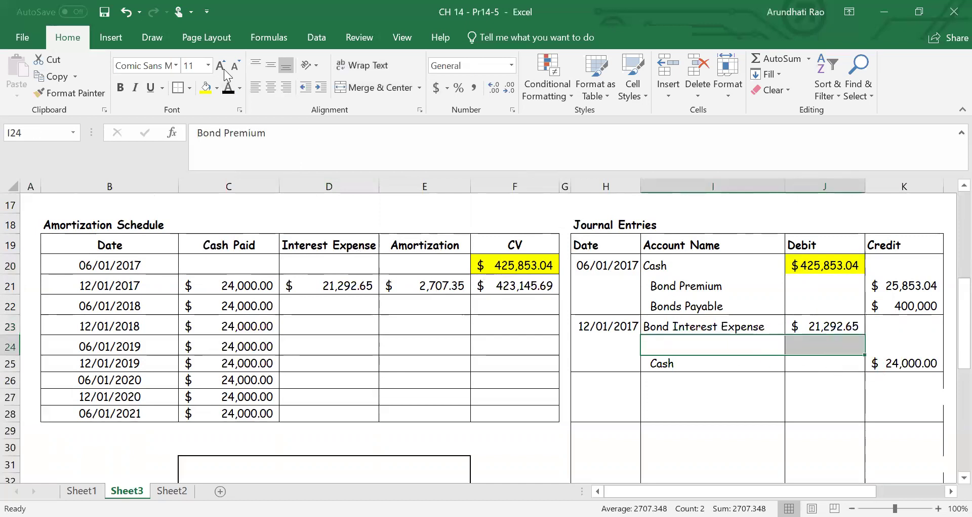
left_click(228, 87)
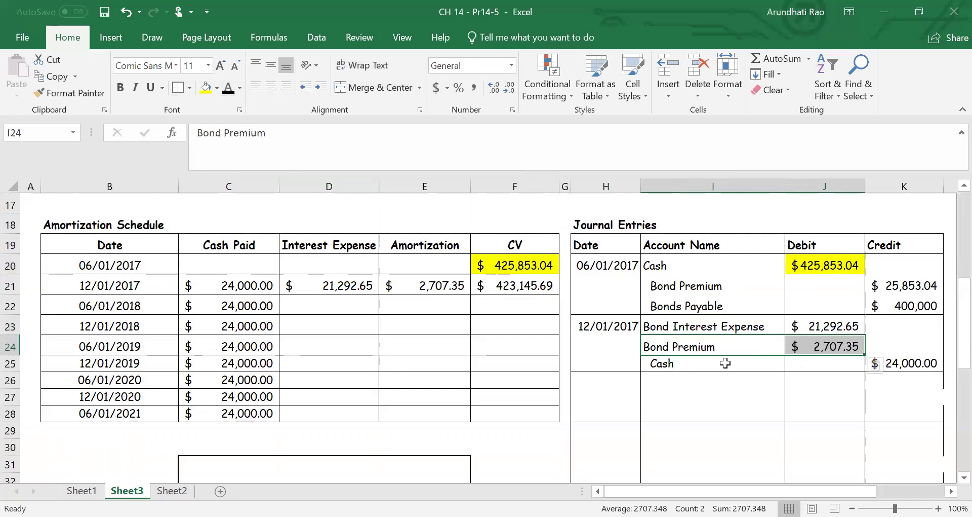
left_click(709, 288)
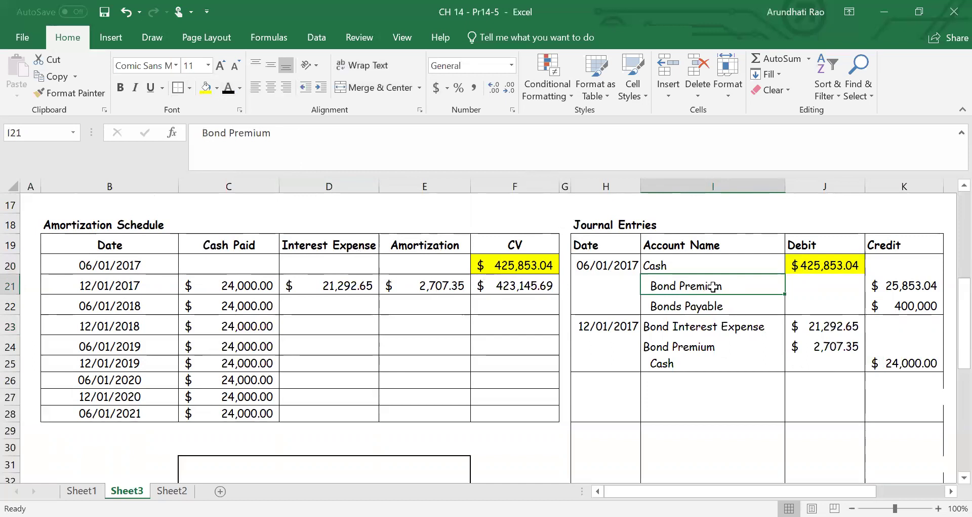
left_click(891, 285)
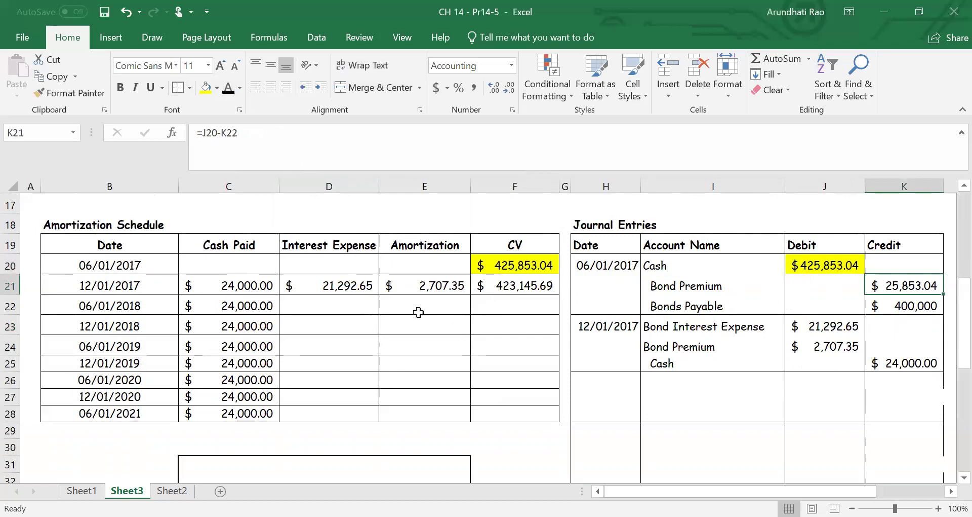
Step: Reveal the 06/01/2018 interest expense in D22, amortization in E22 and carrying value in F22 with black font color
left_click(90, 306)
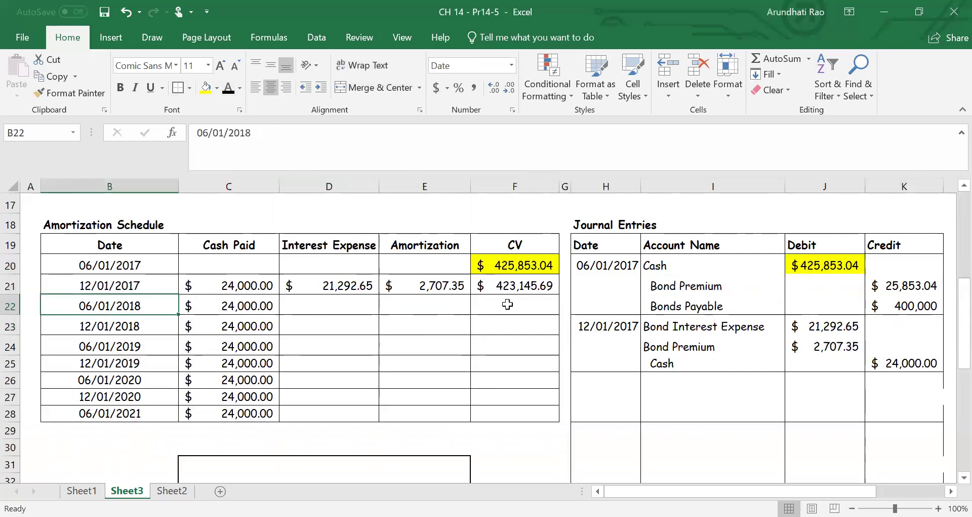
left_click(536, 286)
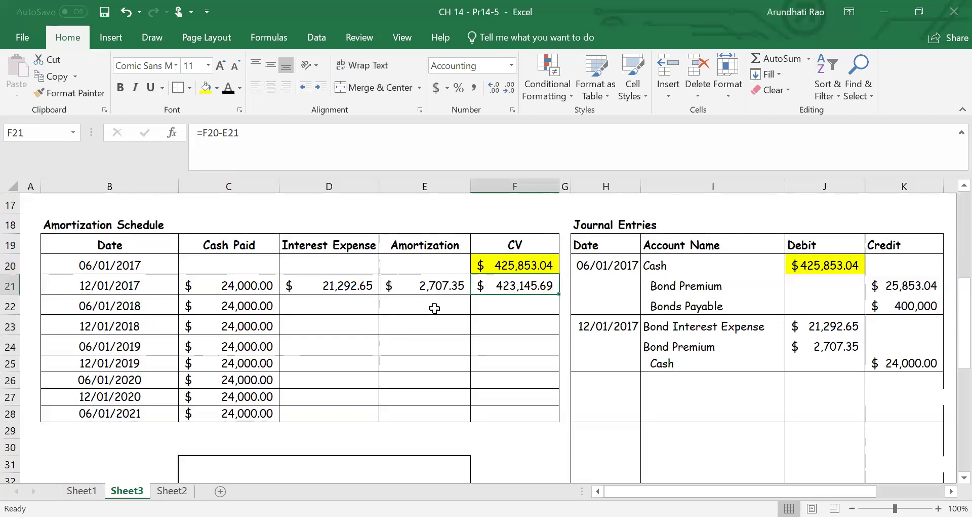
left_click(338, 305)
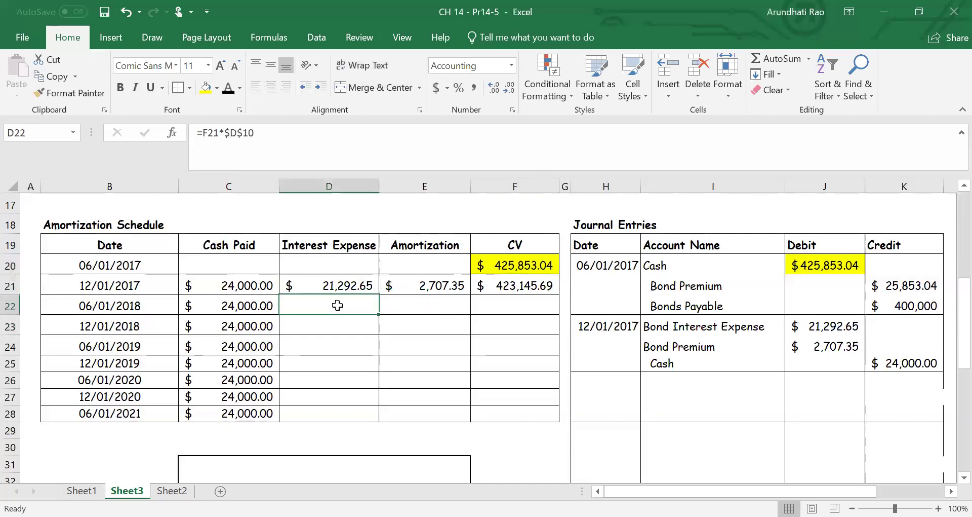
left_click(230, 90)
left_click(465, 306)
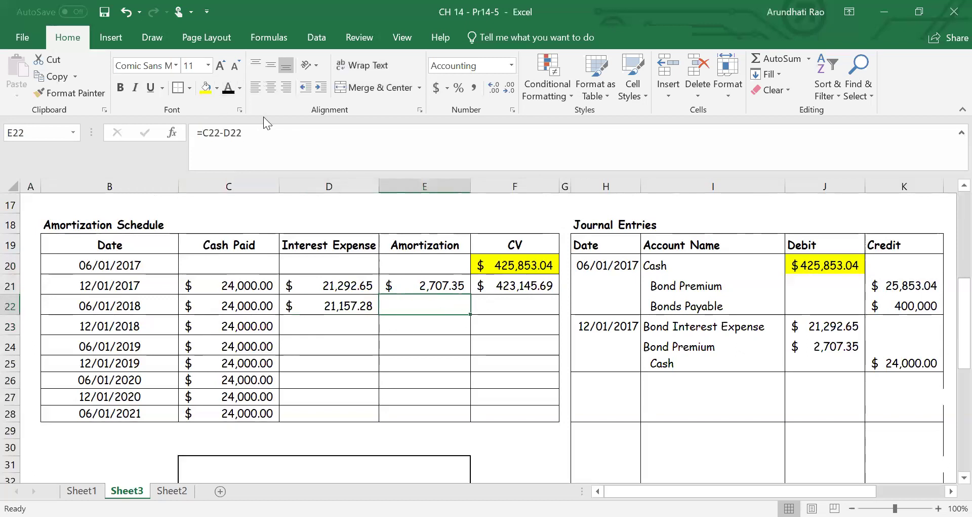
left_click(229, 89)
left_click(522, 305)
left_click(228, 89)
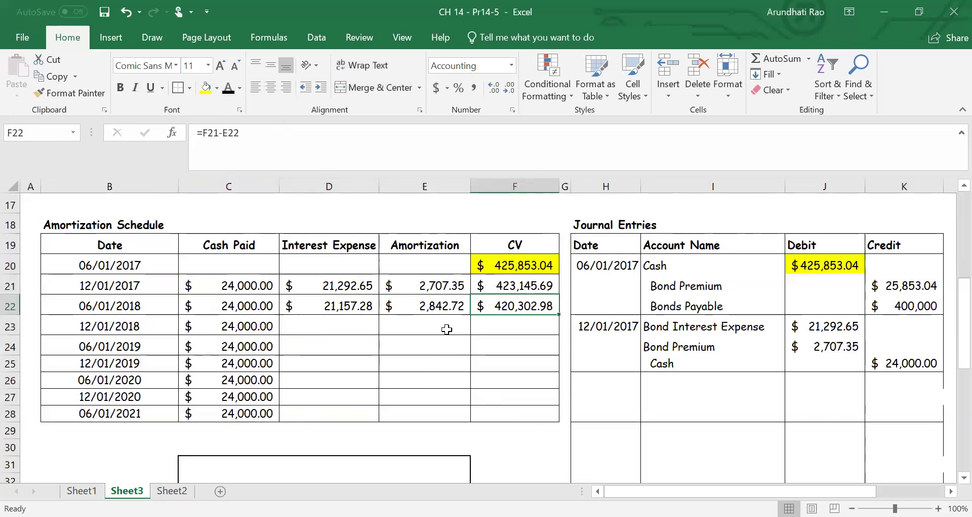
Step: Reveal the rest of the amortization schedule in D23:F28 with black font color and select the final carrying value in F28
left_click_drag(348, 327, 521, 417)
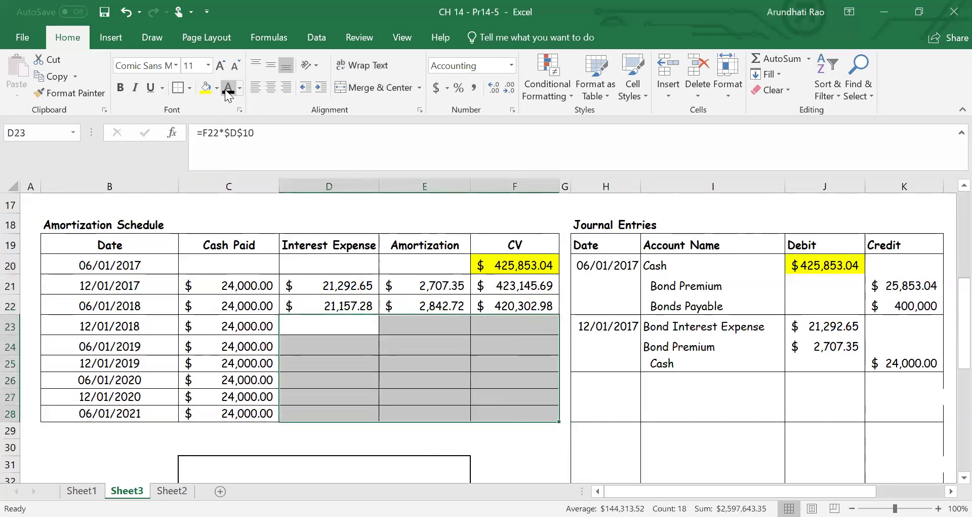
key("ctrl+v")
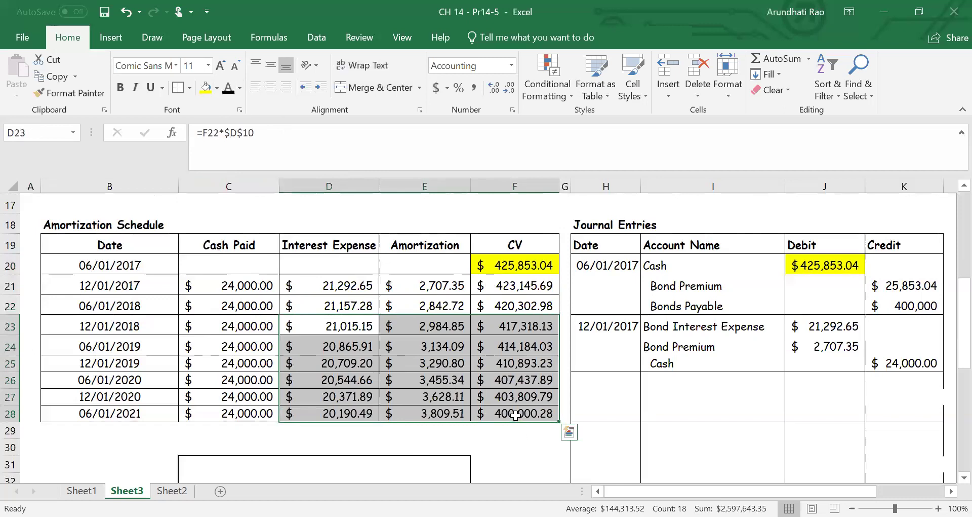
left_click(517, 416)
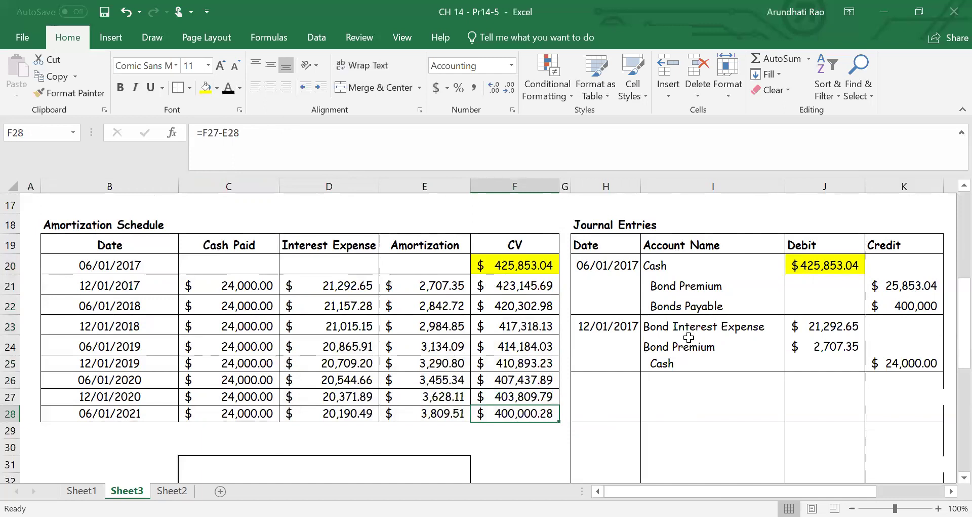
Step: Reveal the third journal entry's date, 12/31/2017, in H26 with black font color and compare it with the 06/01/2018 payment date
left_click(610, 266)
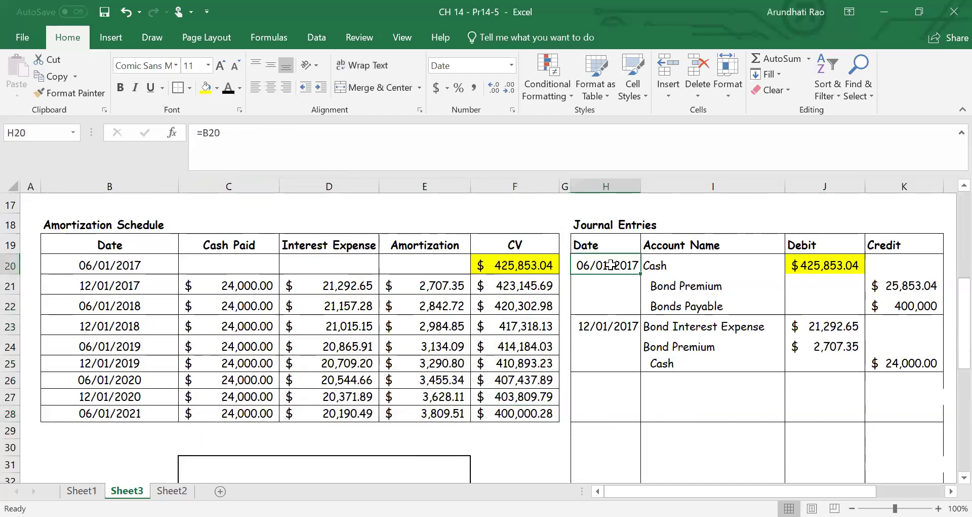
left_click(609, 329)
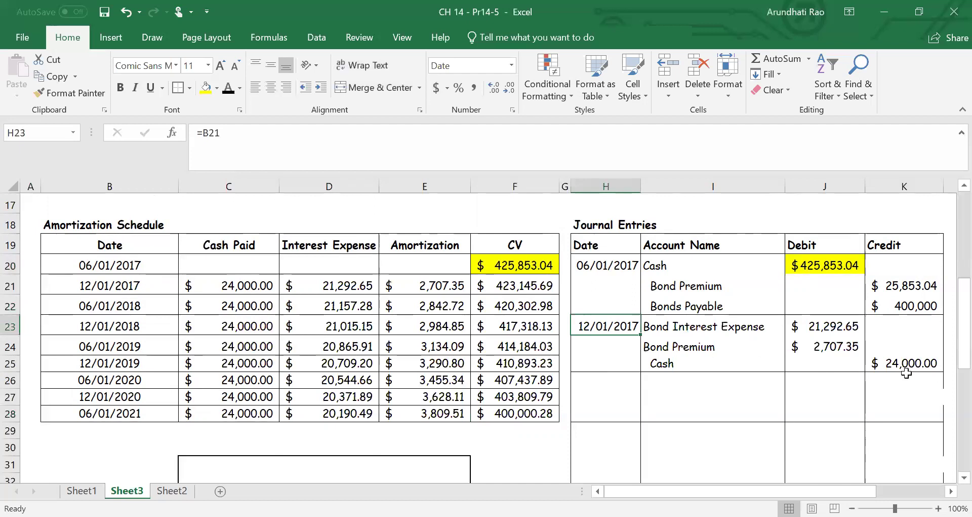
left_click(635, 375)
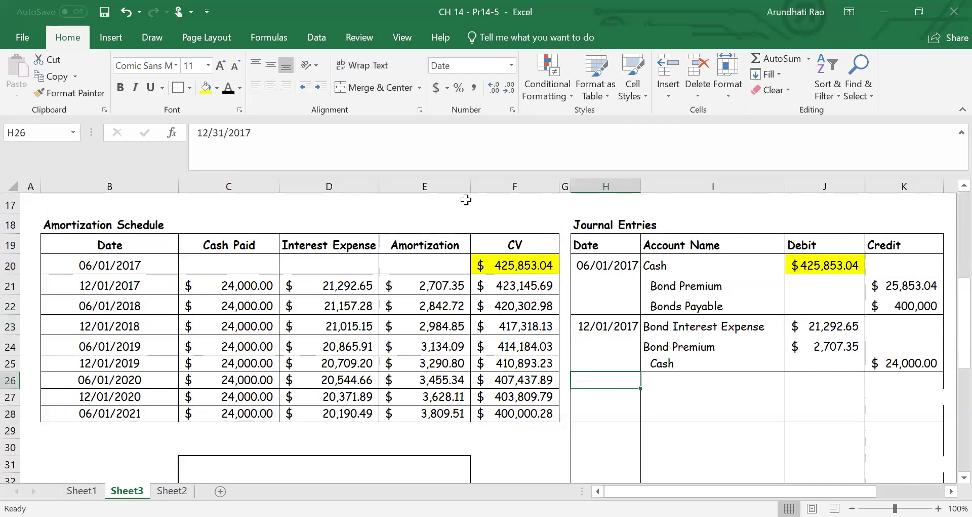
left_click(226, 94)
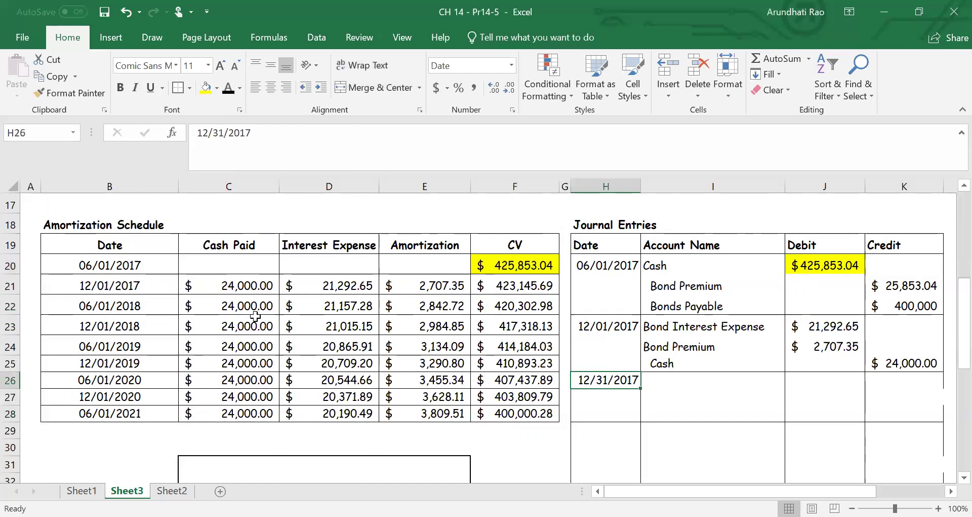
left_click(132, 309)
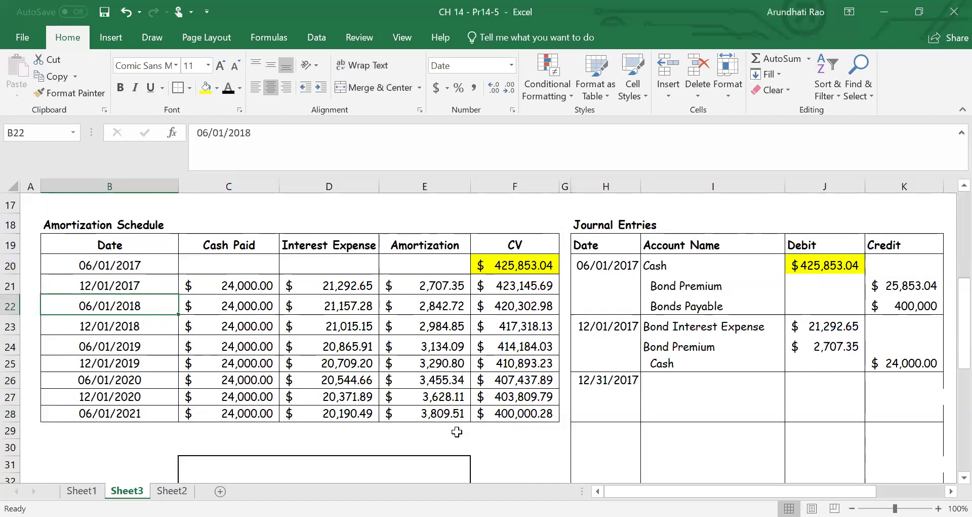
left_click(620, 383)
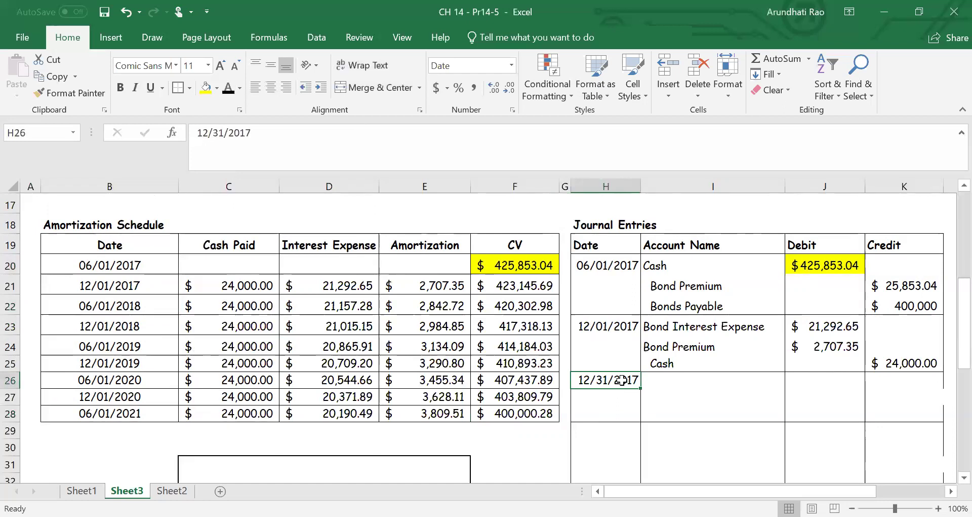
Step: Reveal the 12/31/2017 account names Bond Interest Expense, Bond Premium and Bond Interest Payable in I26:I28 with black font color
left_click(700, 384)
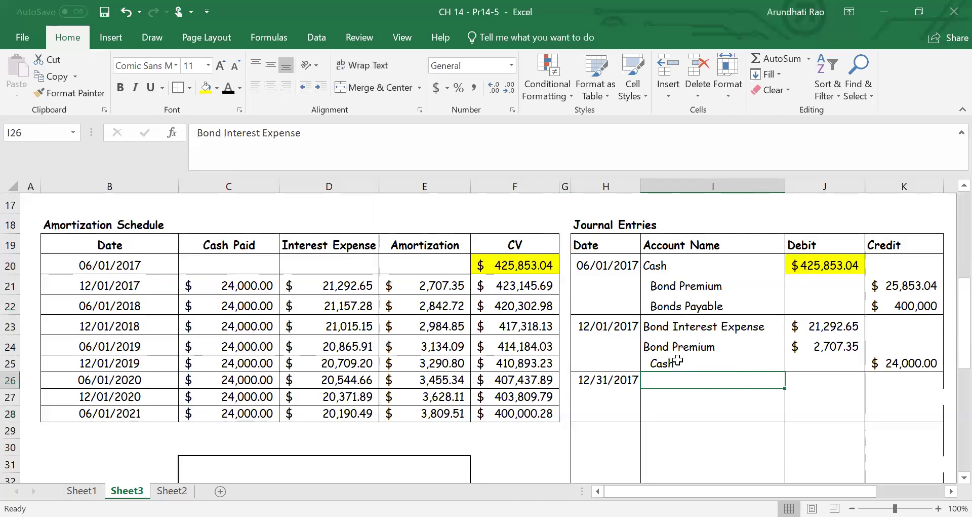
left_click_drag(679, 380, 727, 410)
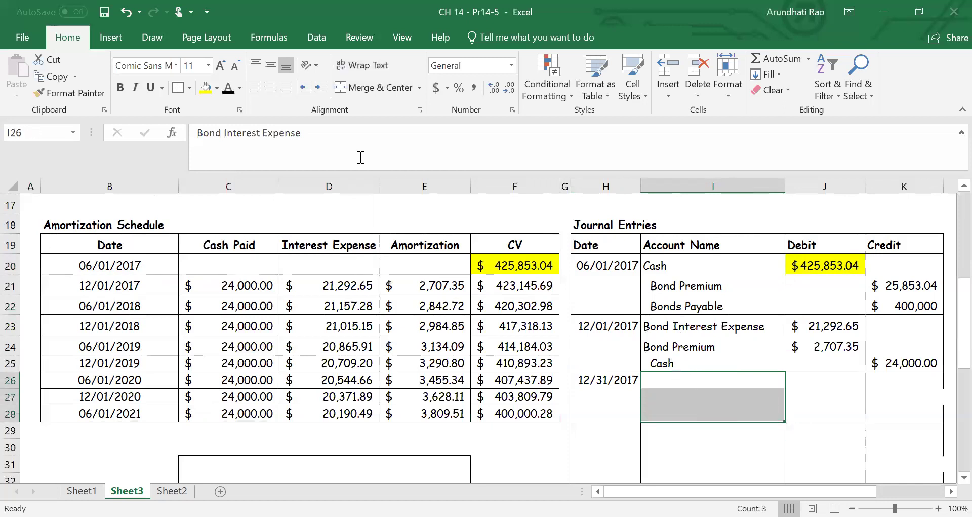
type("Bond Interest Expense Bond Premium Bond Interest Payable")
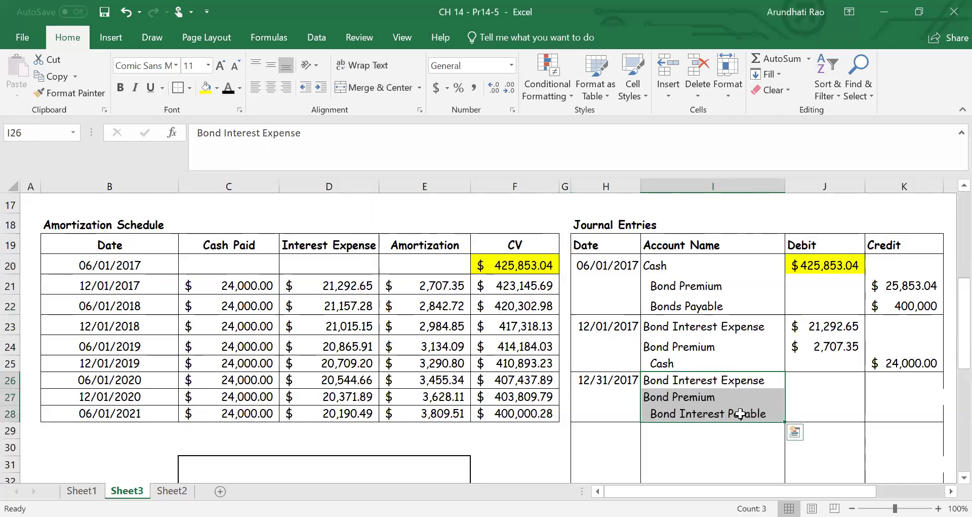
left_click(735, 384)
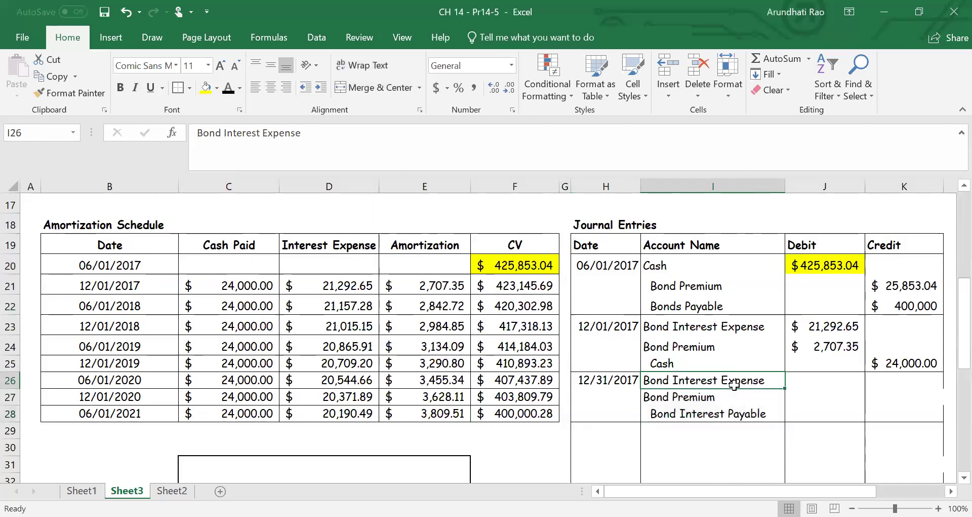
left_click(711, 396)
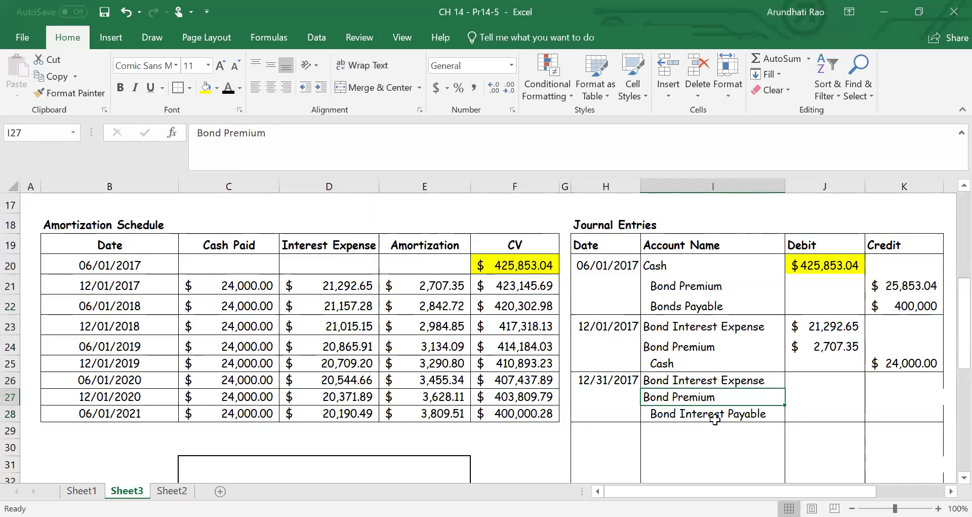
left_click(715, 418)
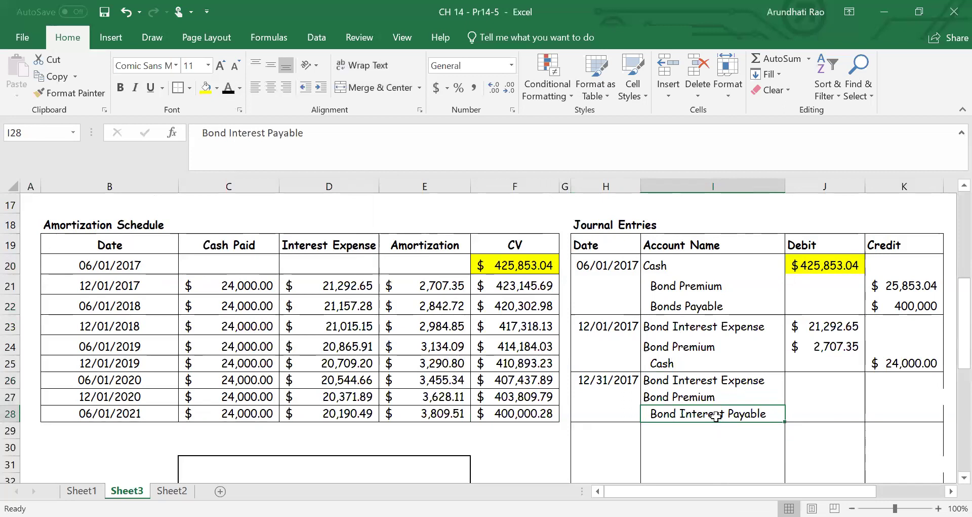
left_click(706, 386)
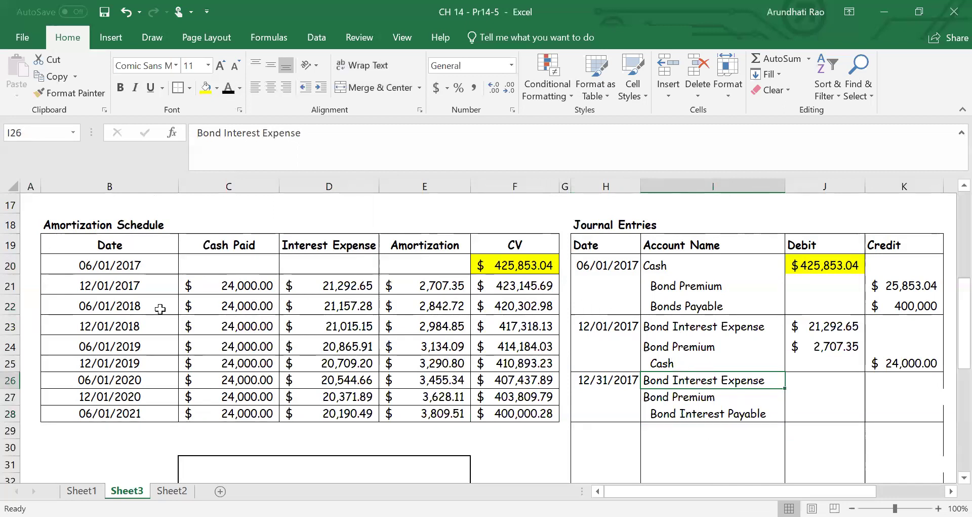
Step: Shade the 06/01/2018 row of the amortization schedule, B22:F22, with a light orange fill
left_click(132, 305)
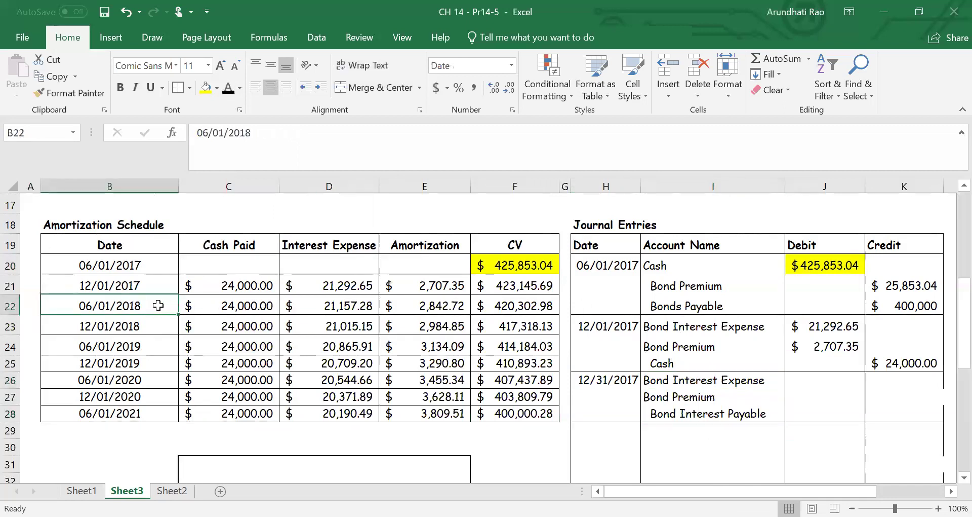
left_click_drag(158, 306, 556, 307)
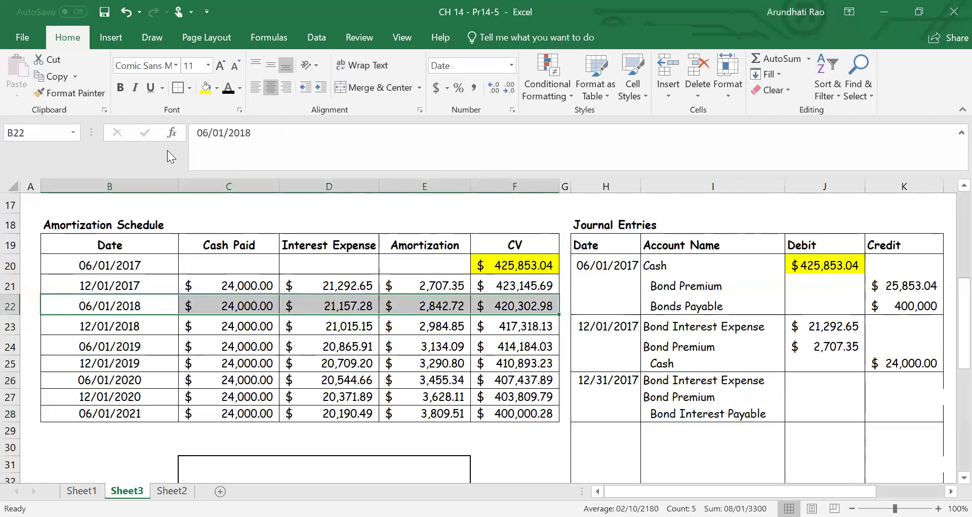
left_click(217, 88)
left_click(263, 132)
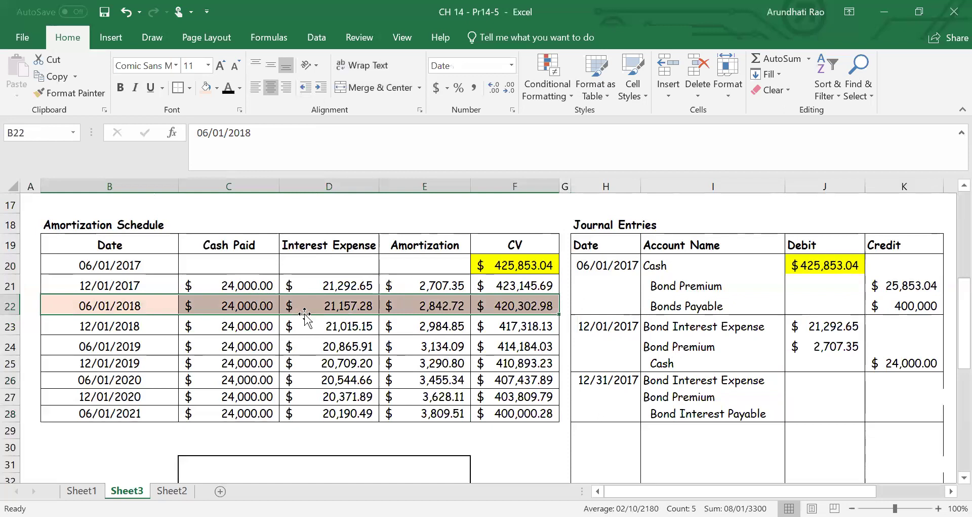
Step: Reveal the 12/31/2017 debits in J26, calculated by =D22*1/6, and J27, calculated by =E22*1/6, with light orange fill and black font color
left_click(338, 308)
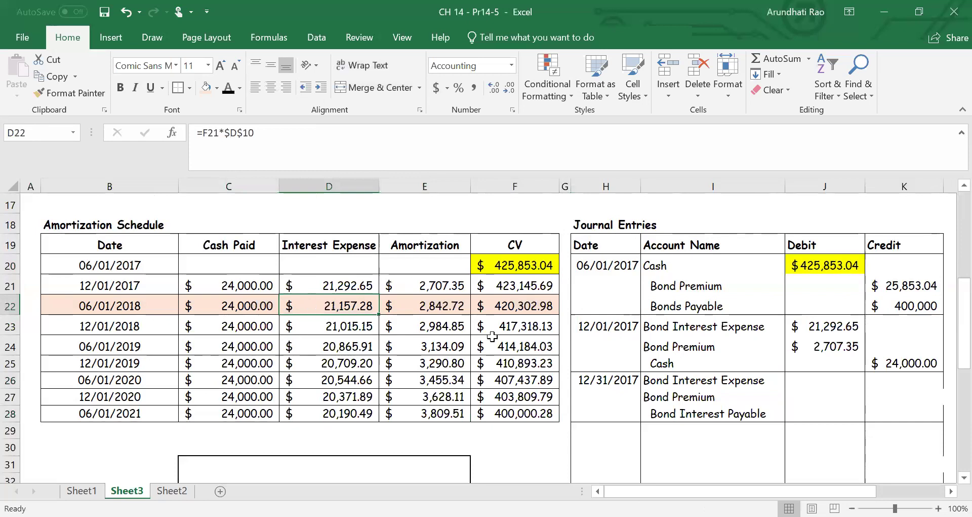
left_click(806, 384)
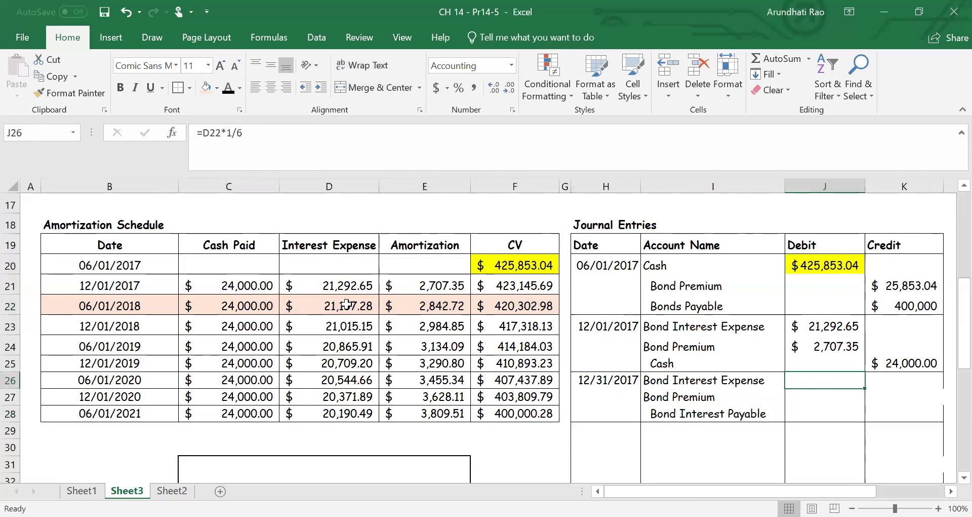
left_click(206, 89)
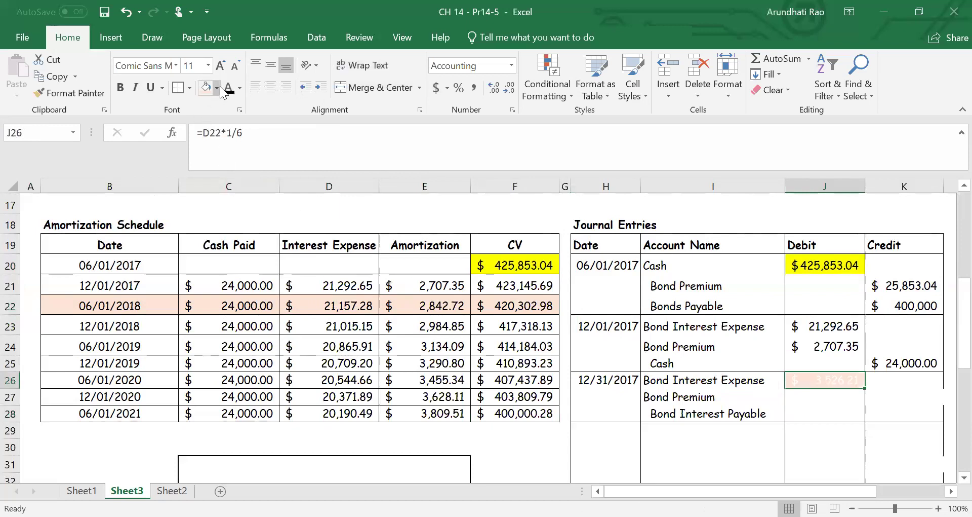
left_click(228, 89)
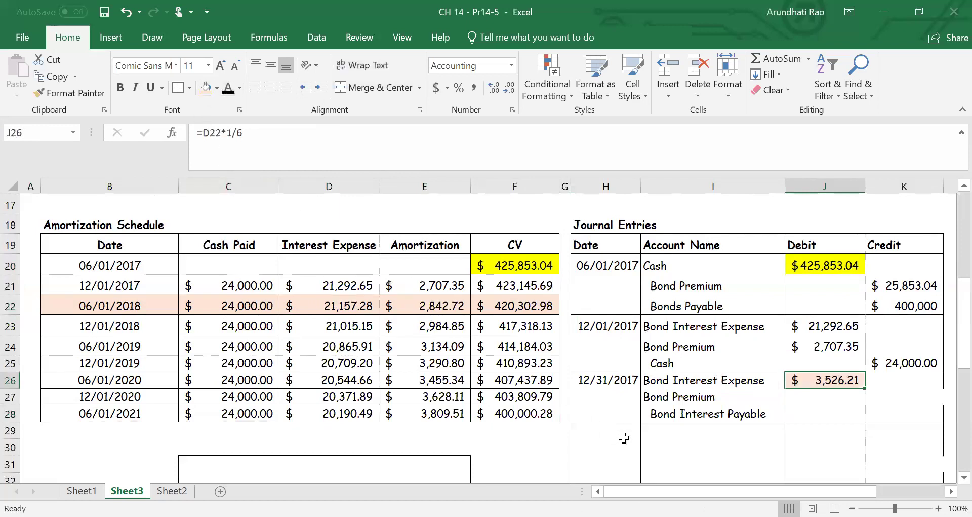
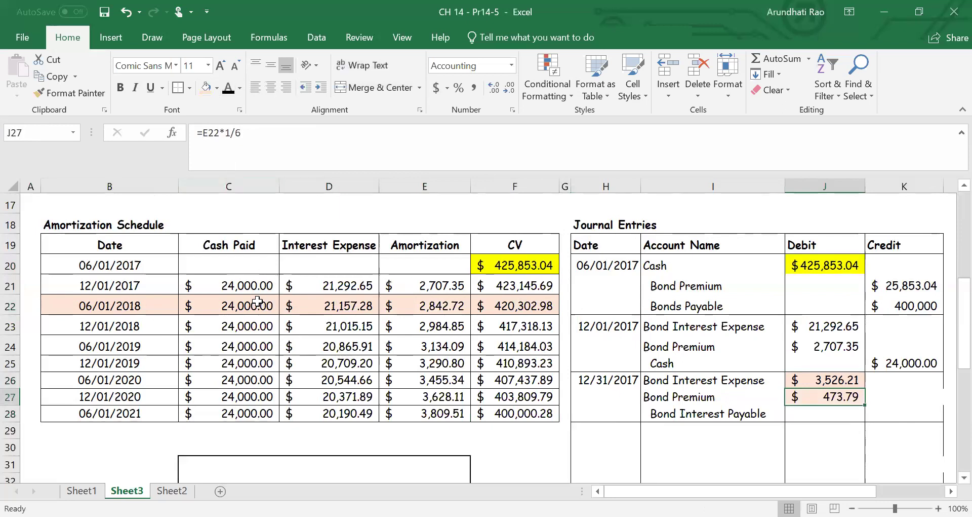
Step: Reveal the Bond Interest Payable credit in K28, calculated by =C22*1/6, with light orange fill and black font color
left_click(876, 408)
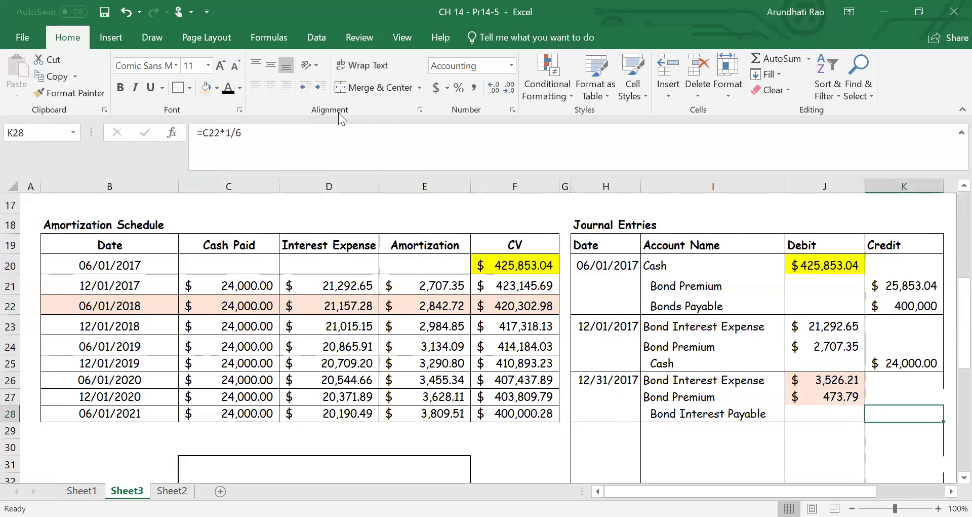
left_click(205, 87)
left_click(229, 89)
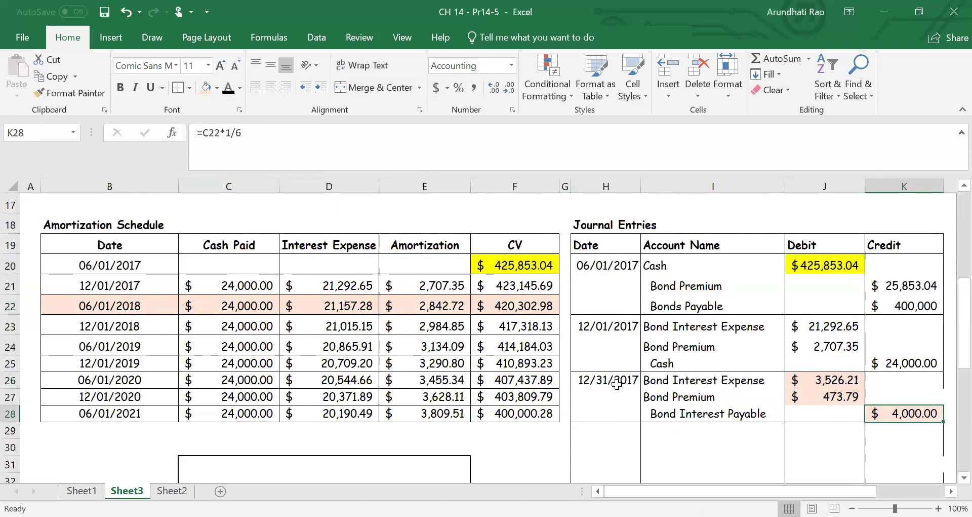
Step: Reveal the 06/01/2018 date in H29 and the Bond Interest Expense account name in I29 with black font color
left_click(604, 434)
scroll(950, 478, "down", 2)
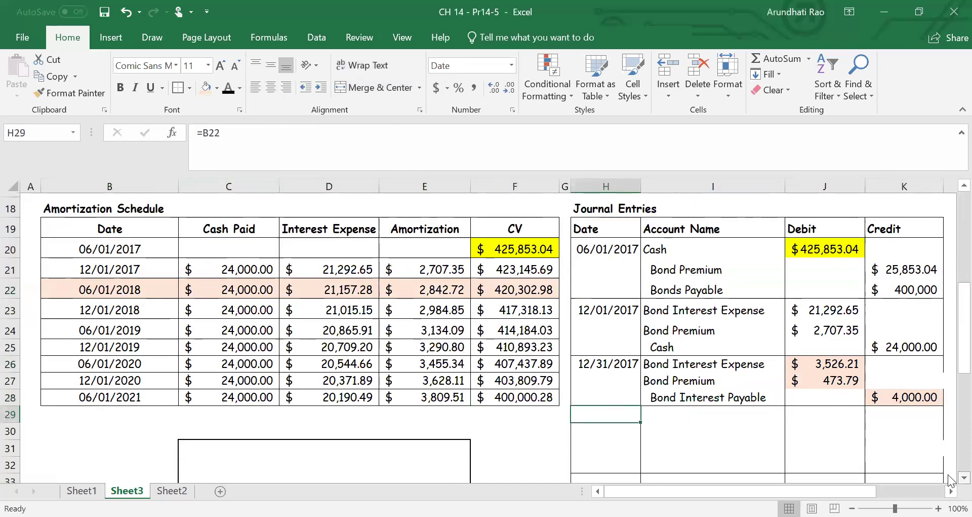
scroll(950, 478, "down", 2)
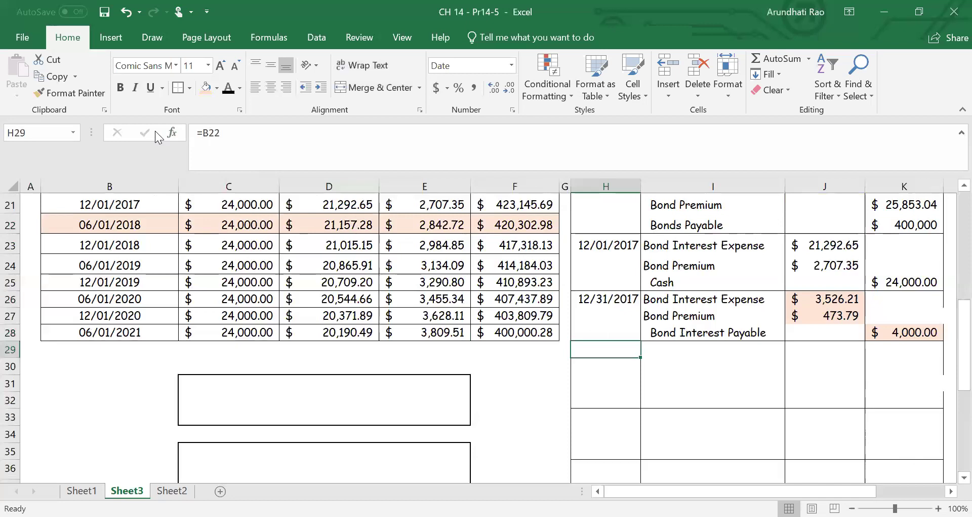
left_click(228, 89)
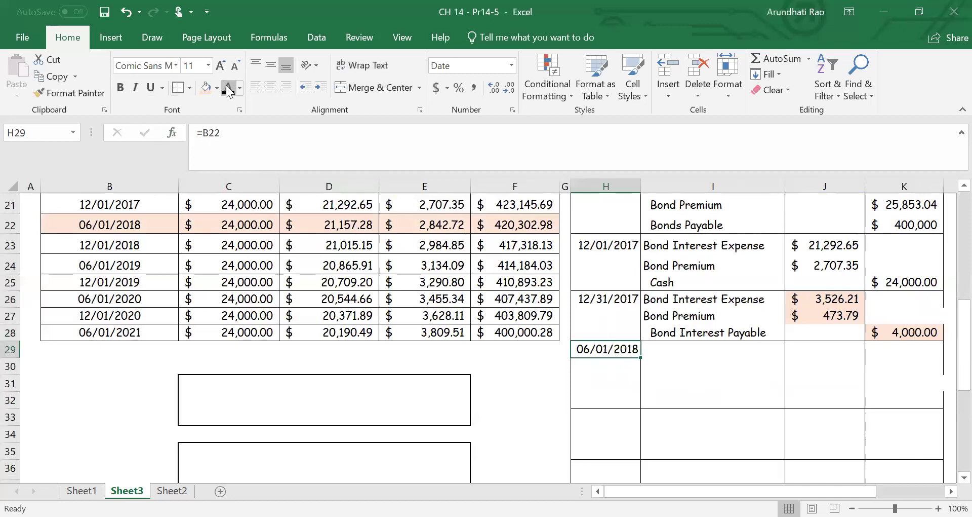
left_click(711, 349)
left_click(228, 89)
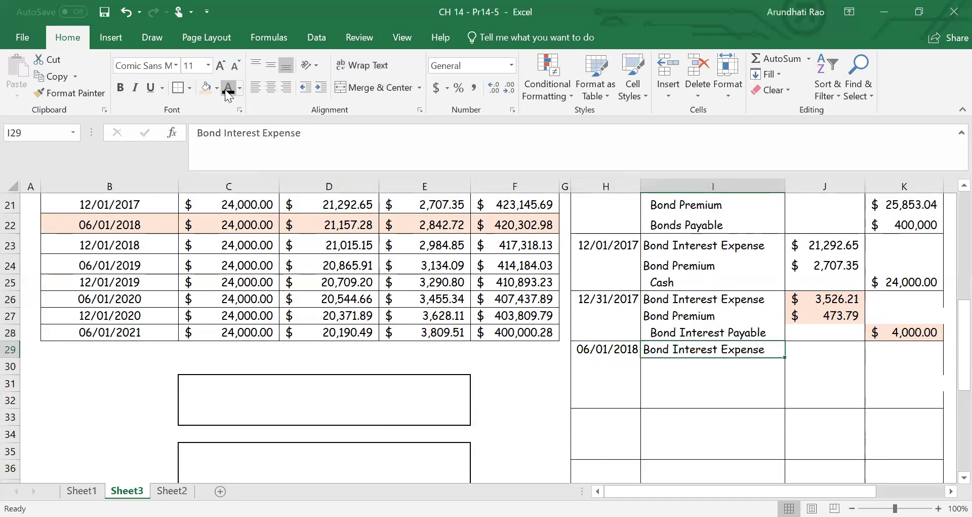
Step: Reveal the 06/01/2018 Bond Interest Expense debit in J29, calculated by =D22*5/6, with black font color
left_click(335, 225)
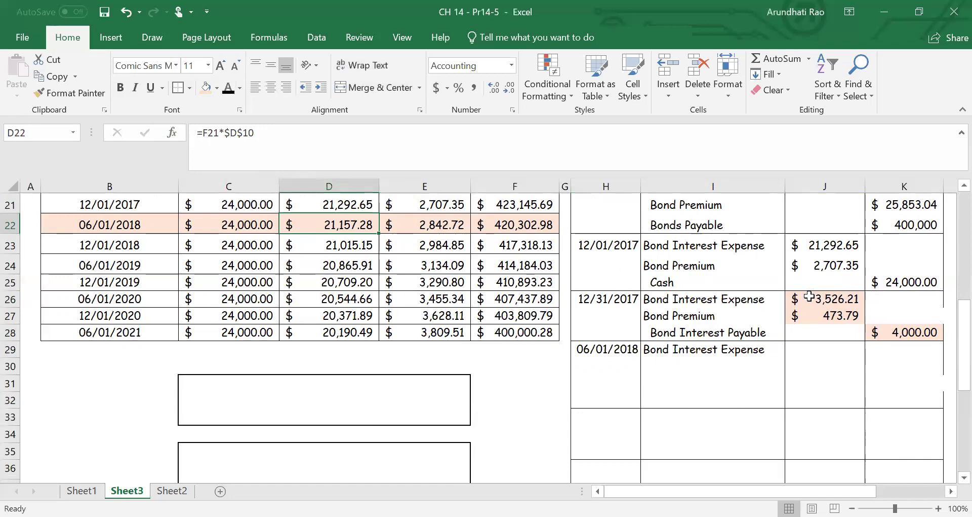
left_click(799, 350)
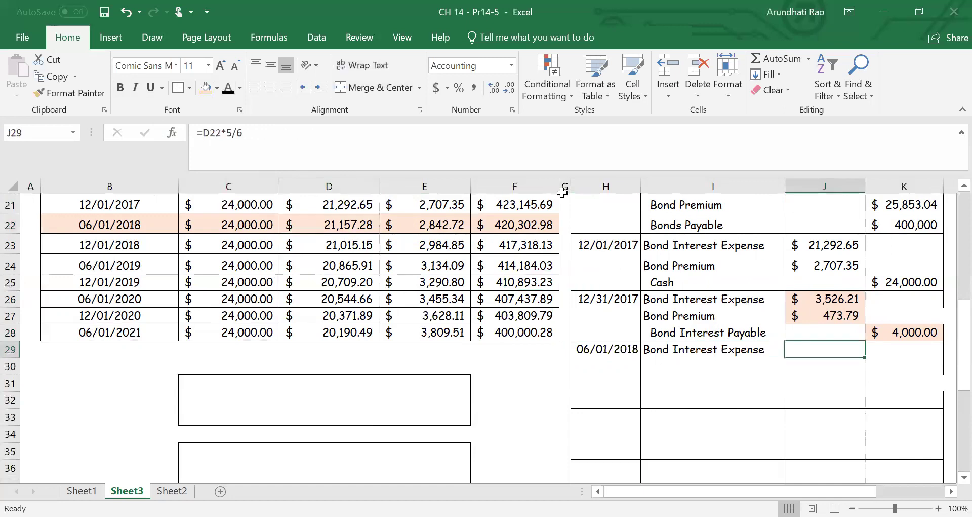
left_click(228, 87)
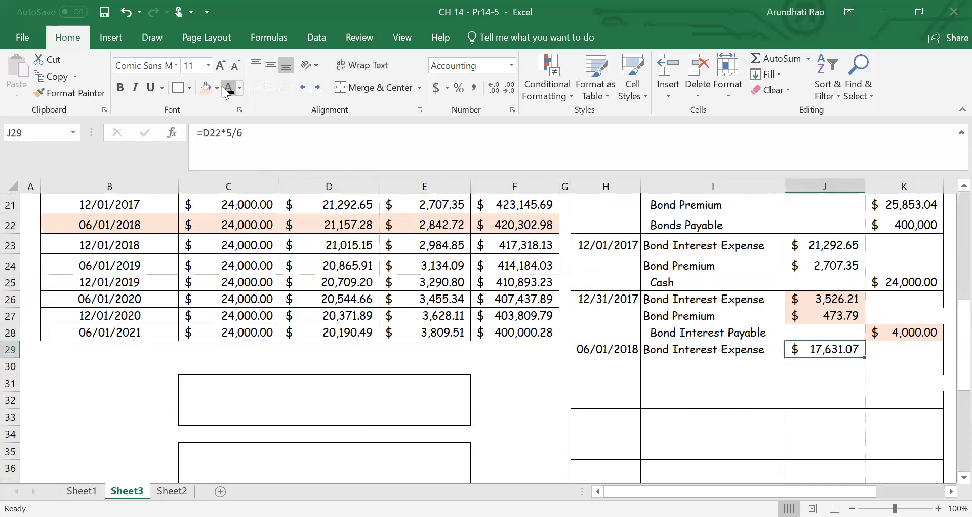
Step: Reveal the 06/01/2018 Bond Premium account name in I31 and its debit in J31, calculated by =E22*5/6, with black font color
left_click(678, 371)
left_click(676, 380)
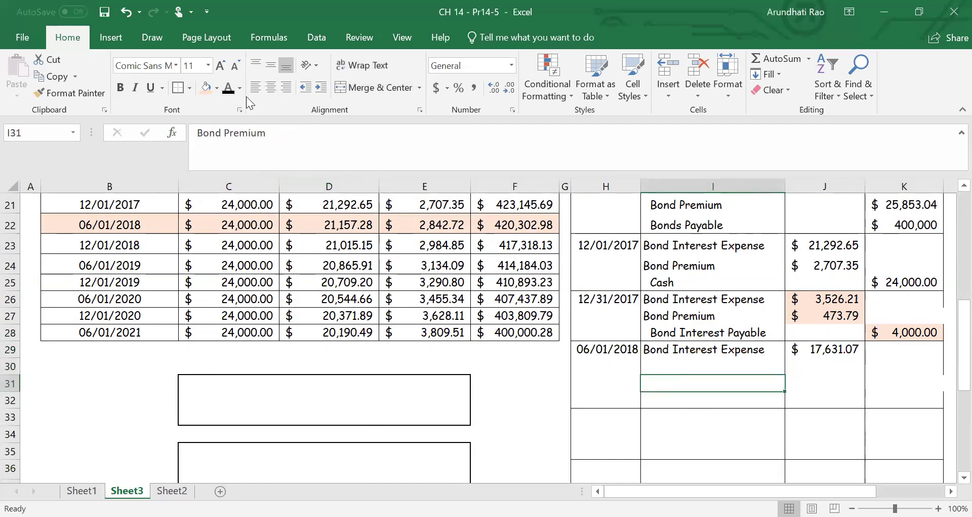
left_click(228, 87)
left_click(809, 383)
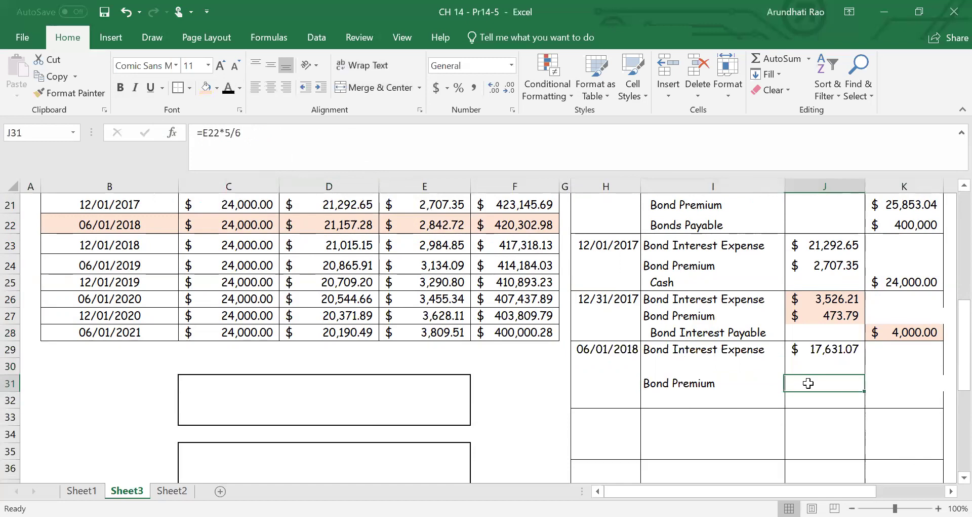
left_click(229, 89)
Step: Reveal the 06/01/2018 Cash account name in I32 and its credit in K32, linked by =C22, with black font color
left_click(708, 399)
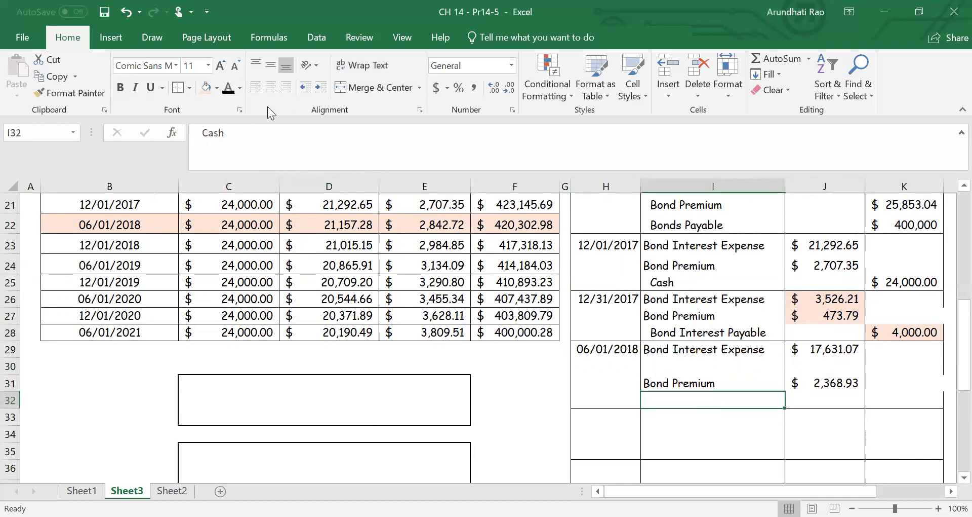
left_click(229, 89)
left_click(901, 401)
left_click(228, 89)
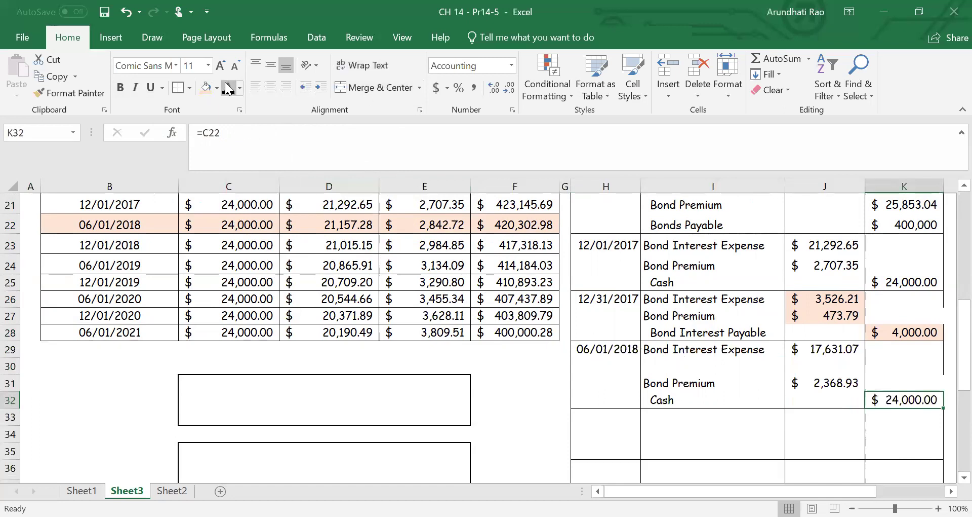
Step: Reveal the Bond Interest Payable debit in J30, linked by =K28, and its account name in I30 with black font color
left_click(814, 367)
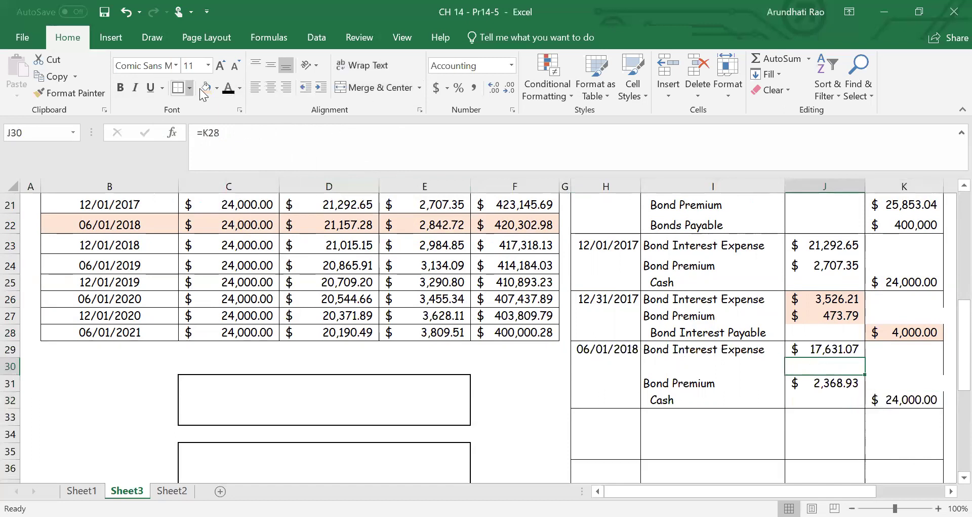
left_click(229, 93)
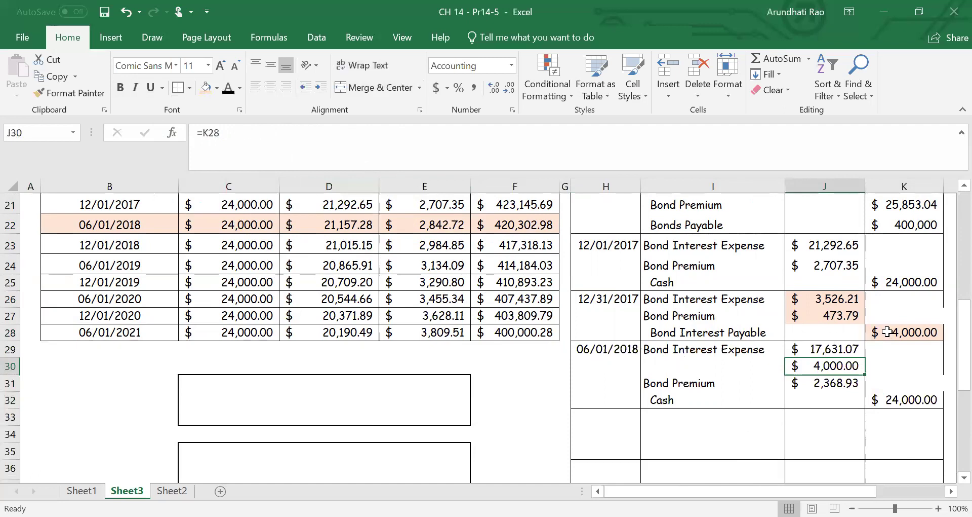
left_click(767, 361)
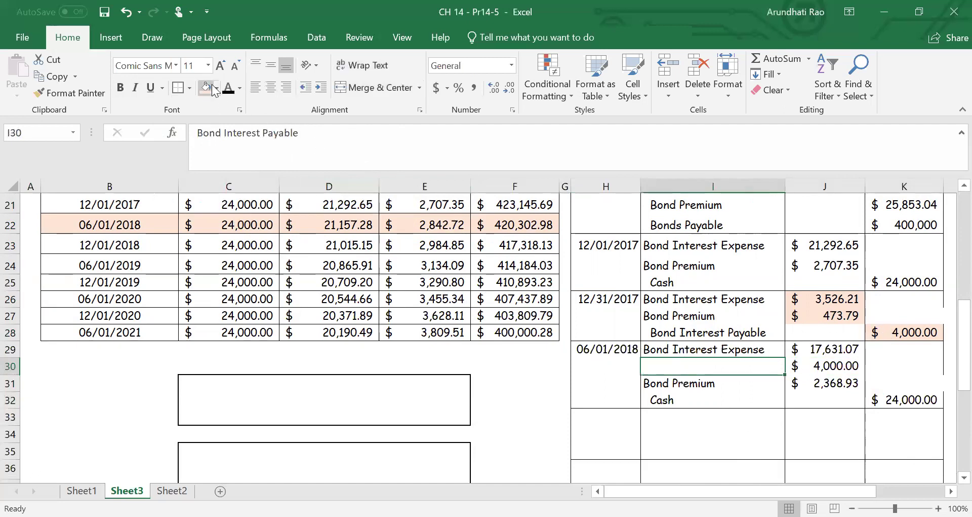
left_click(228, 88)
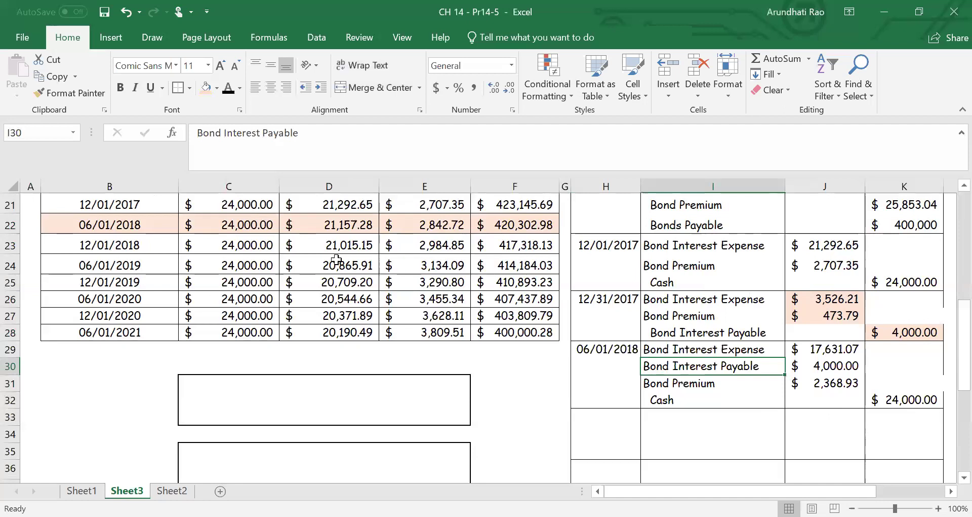
Step: Check the 06/01/2018 interest expense and amortization in D22 and E22, and reveal the 10/01/2018 date in H33 with black font color
left_click(347, 227)
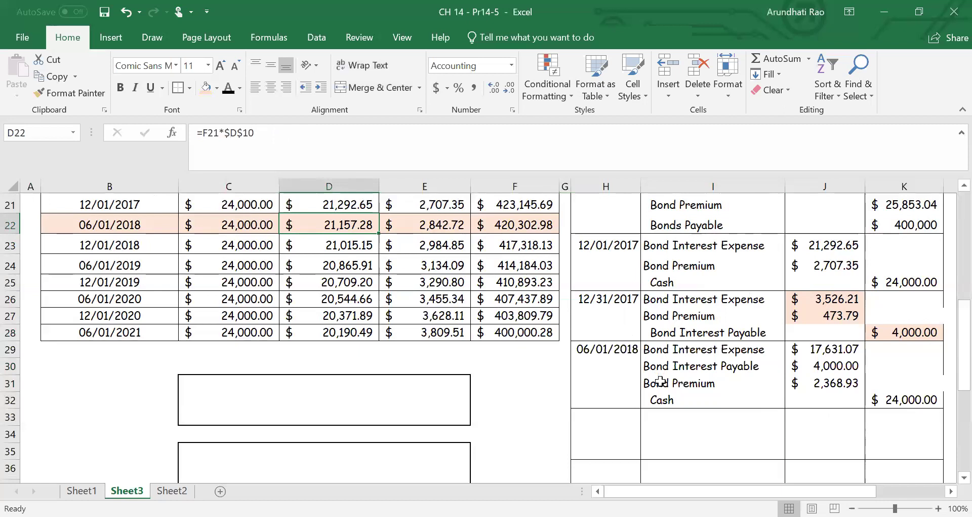
left_click(424, 225)
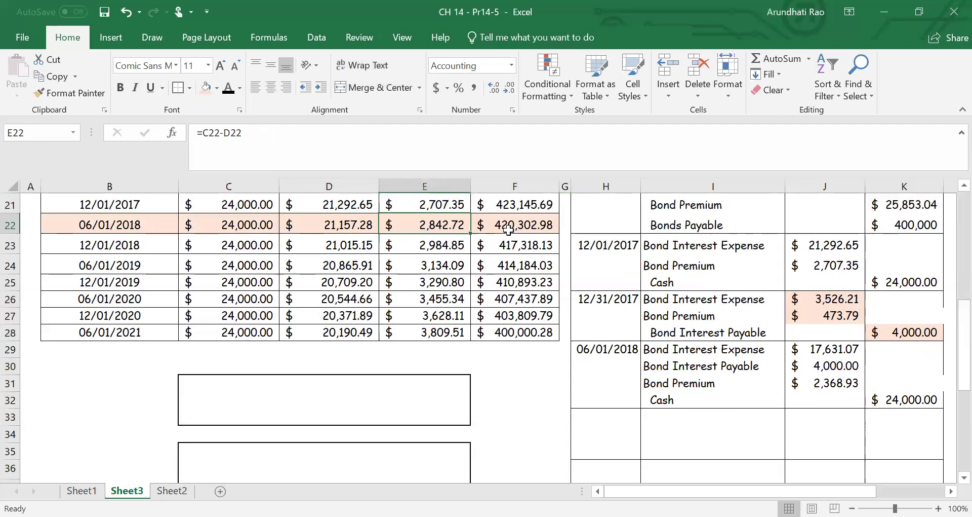
left_click(614, 418)
left_click(228, 88)
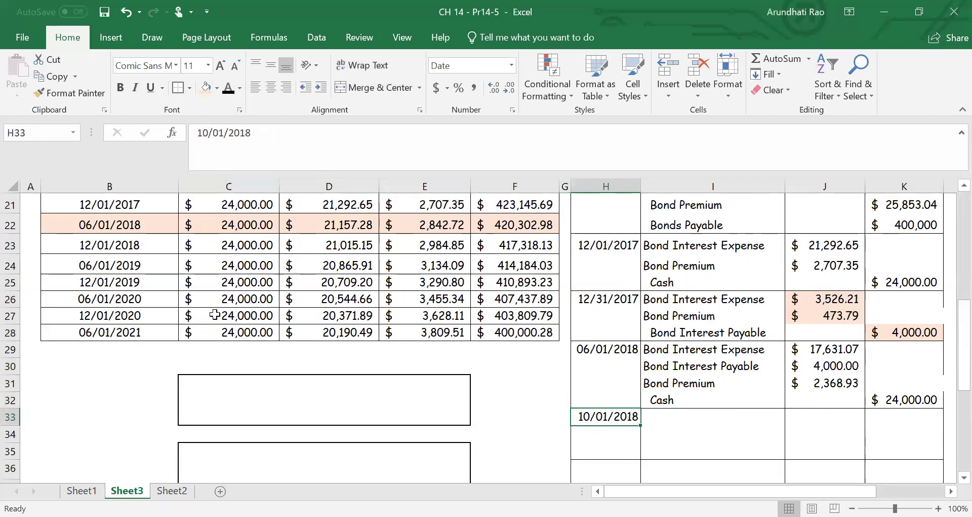
Step: Review the October 1, 2018 buyback terms in A3 and reveal the Portion repaid early label in B32 with black font color
left_click(90, 244)
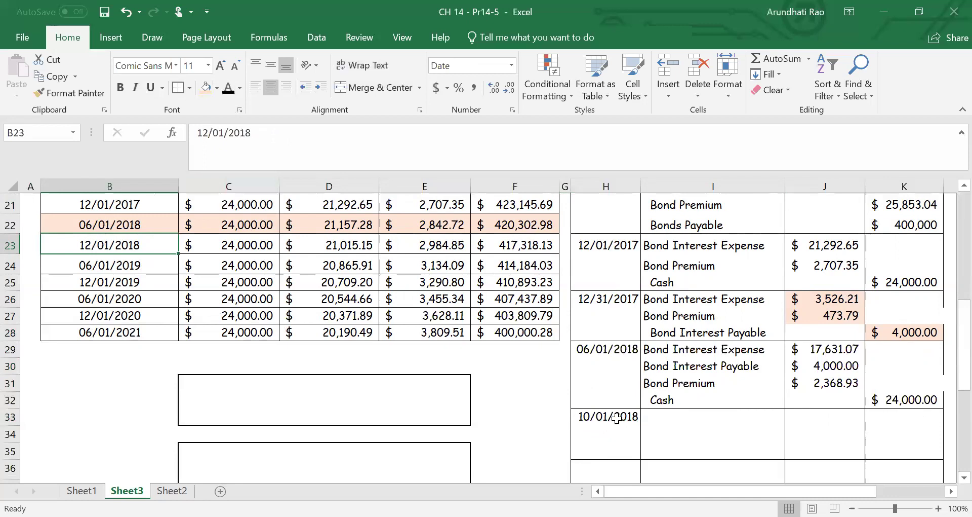
scroll(319, 309, "up", 7)
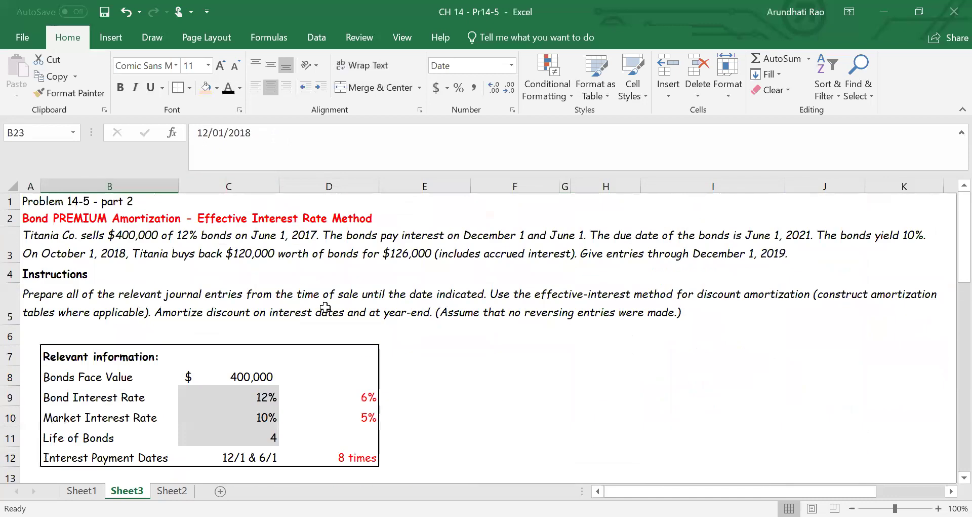
left_click(151, 252)
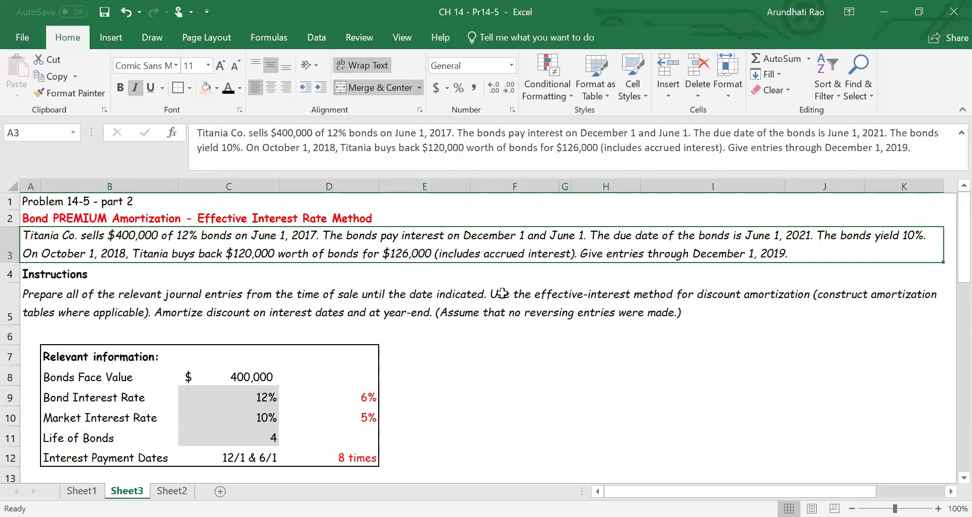
scroll(501, 292, "down", 7)
scroll(502, 292, "up", 1)
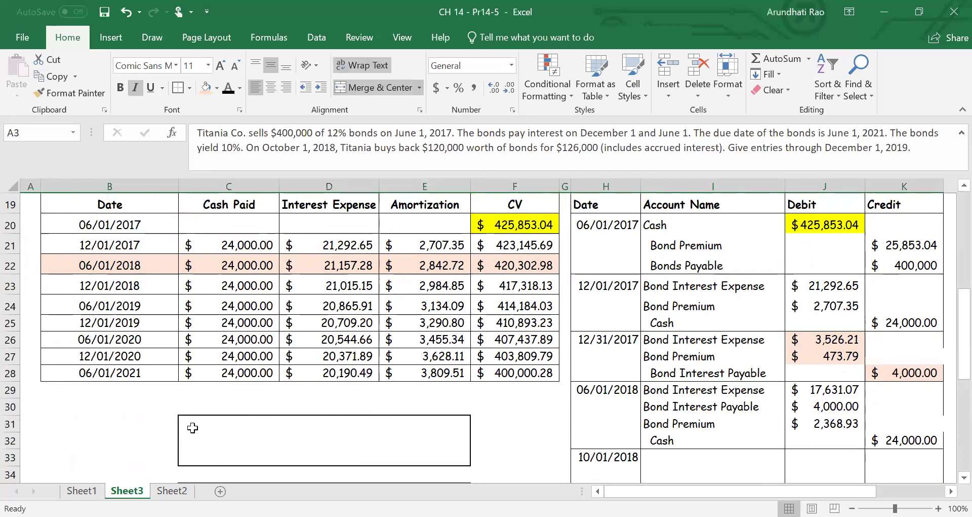
left_click(155, 428)
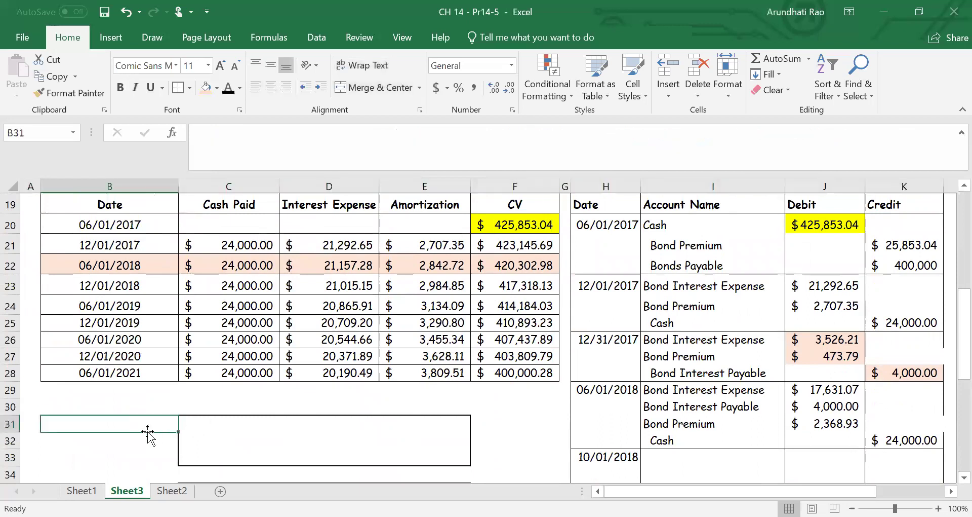
left_click(143, 446)
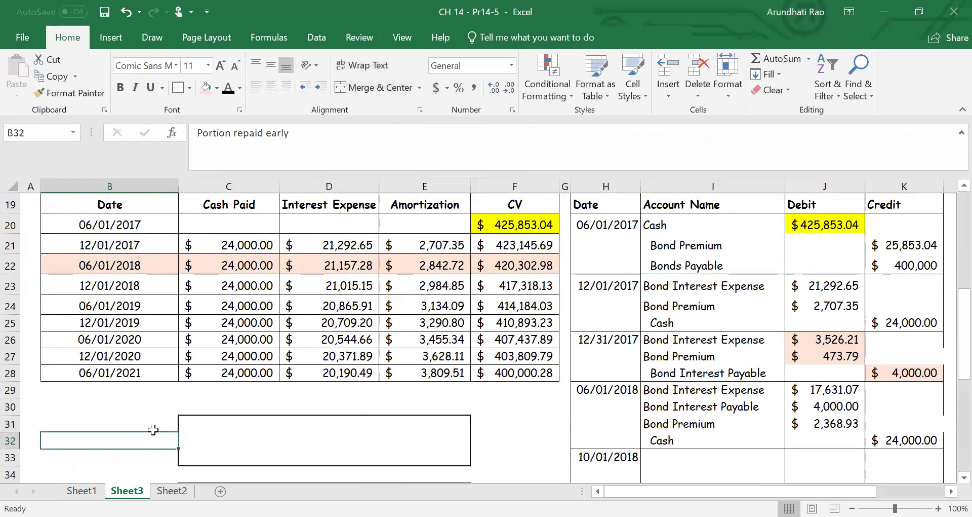
left_click(227, 88)
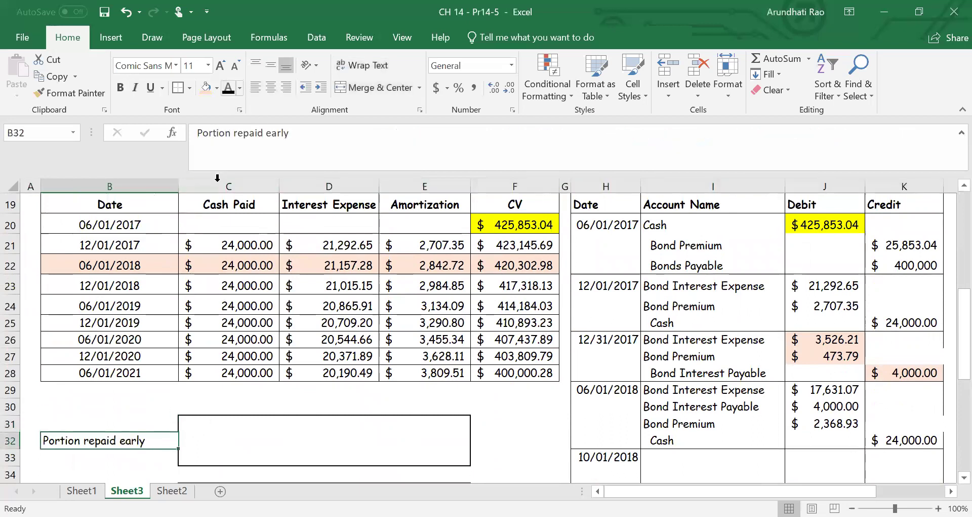
Step: Reveal the total, repaid and remaining bond face values in C31:C33, linked by =I7, =I8 and =I9, with black font color
left_click(193, 437)
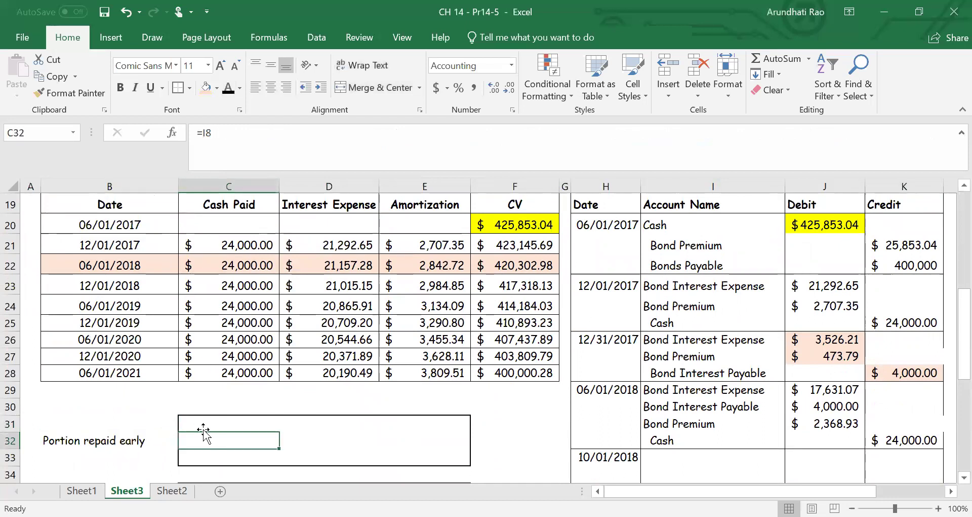
left_click(228, 89)
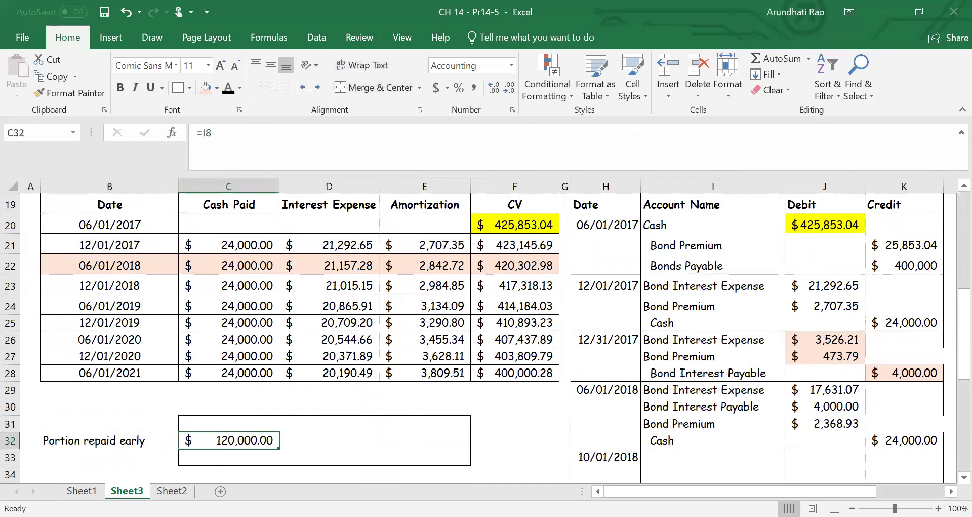
left_click(227, 424)
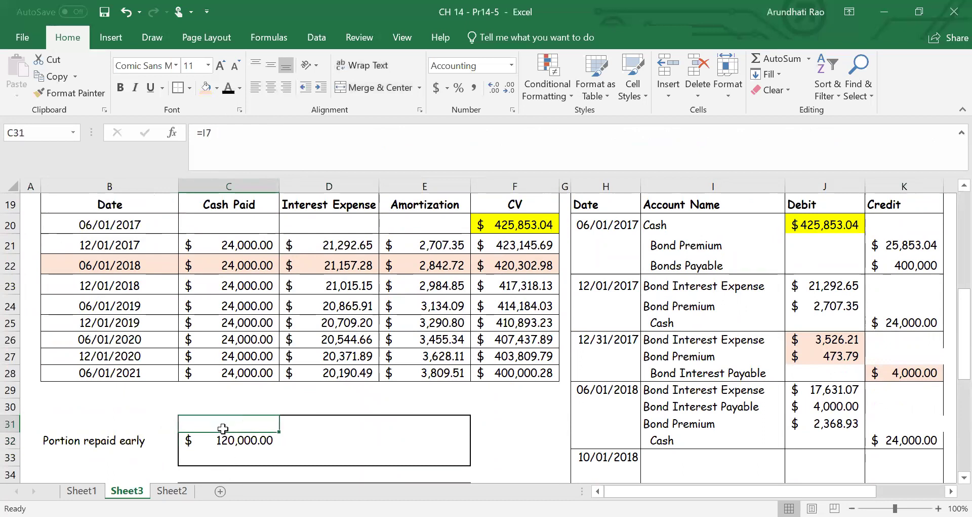
left_click(228, 89)
left_click(234, 455)
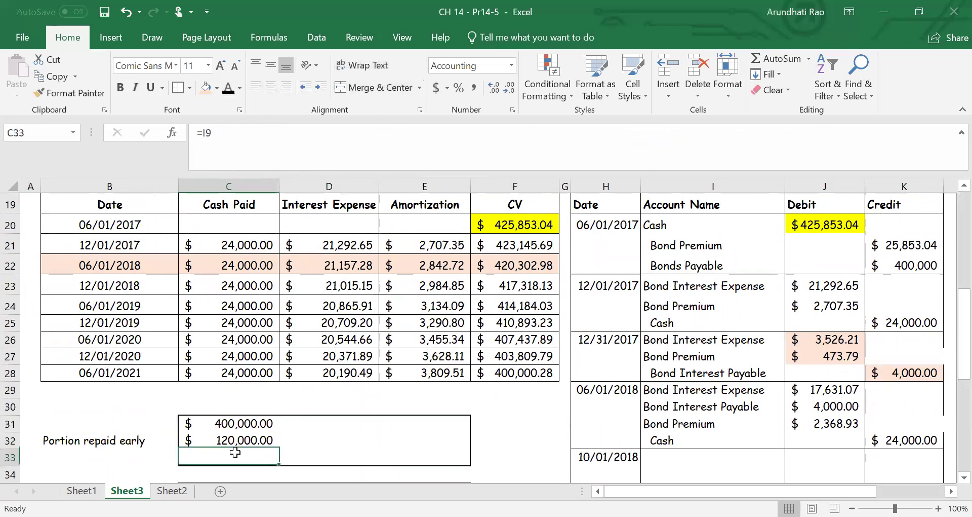
left_click(227, 89)
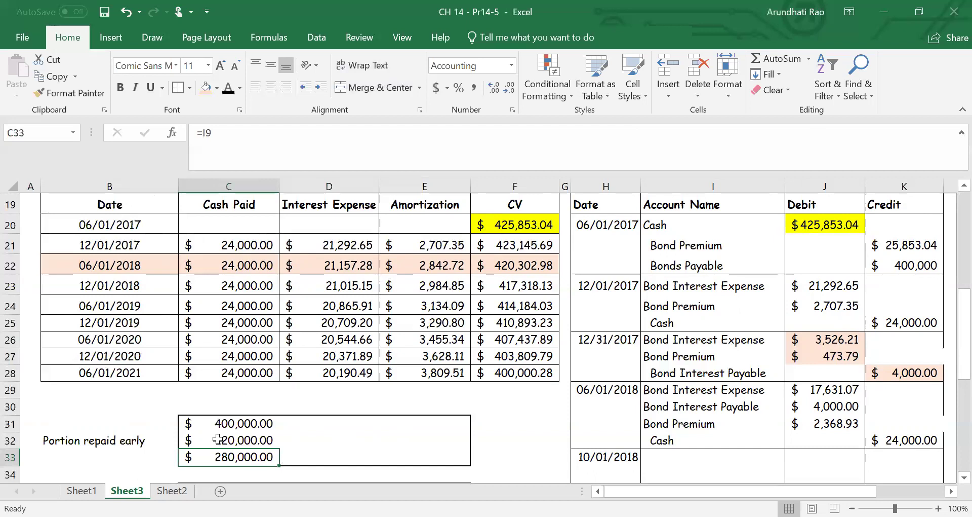
Step: Reveal the repaid and remaining percentages in D32 and D33, linked by =J8 and =J9, with black font color
left_click(294, 442)
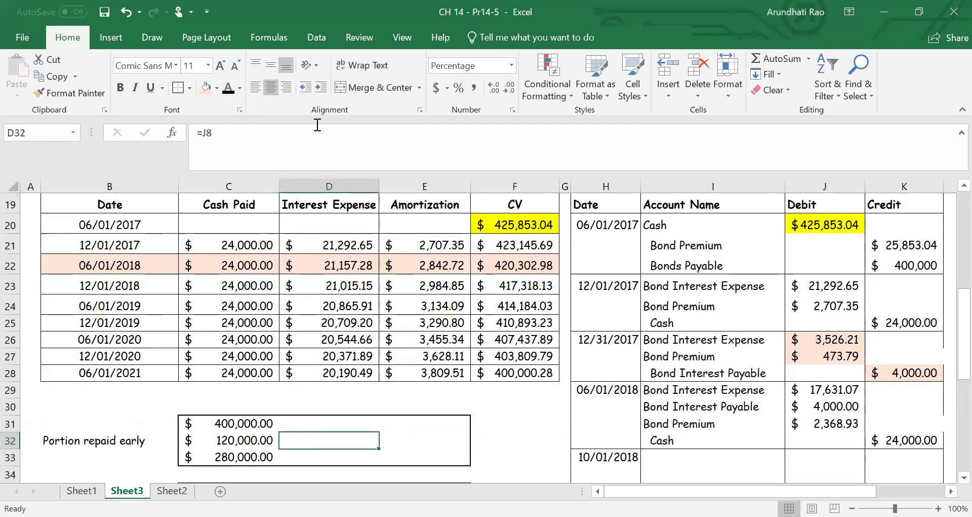
left_click(227, 89)
left_click(347, 456)
left_click(228, 91)
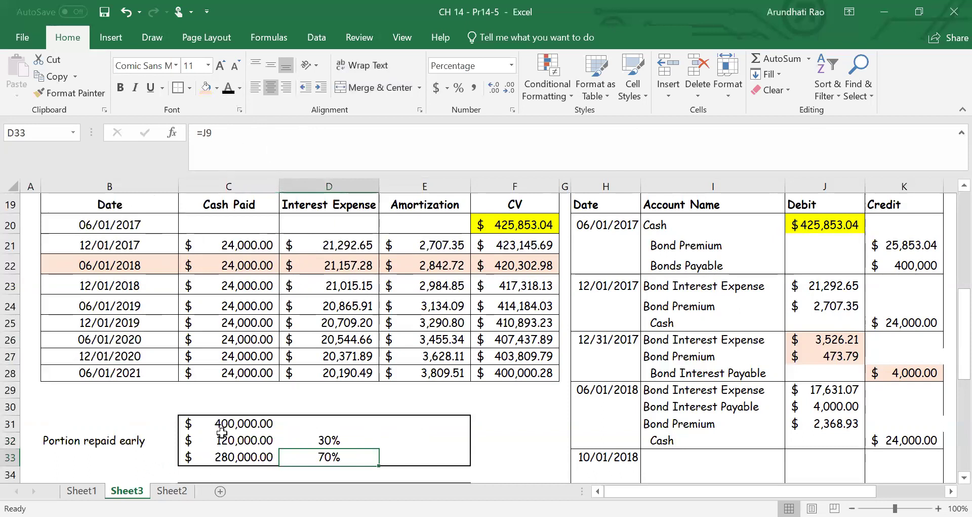
Step: Reveal the carrying value split in E31:E33, calculated by =F22, =E31*D32 and =E31*D33, with black font color
left_click(415, 425)
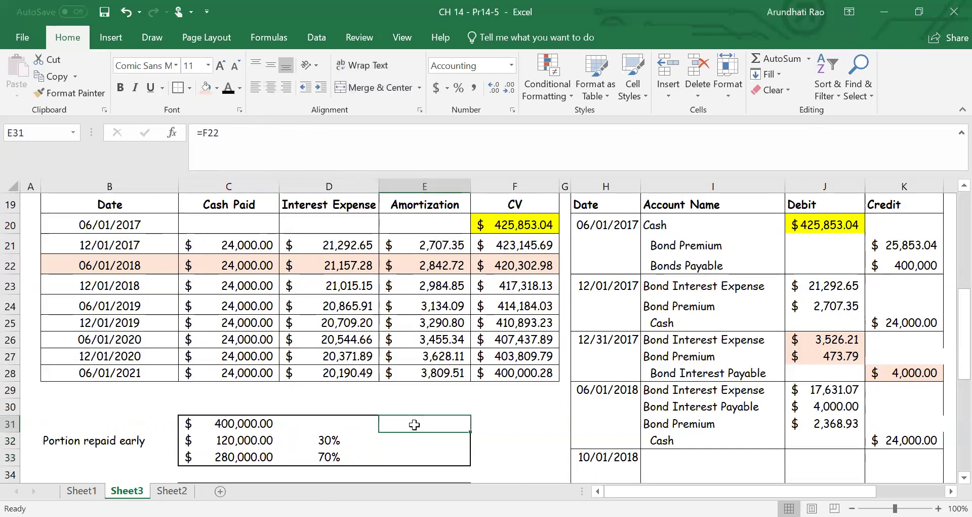
left_click(231, 87)
key("Down")
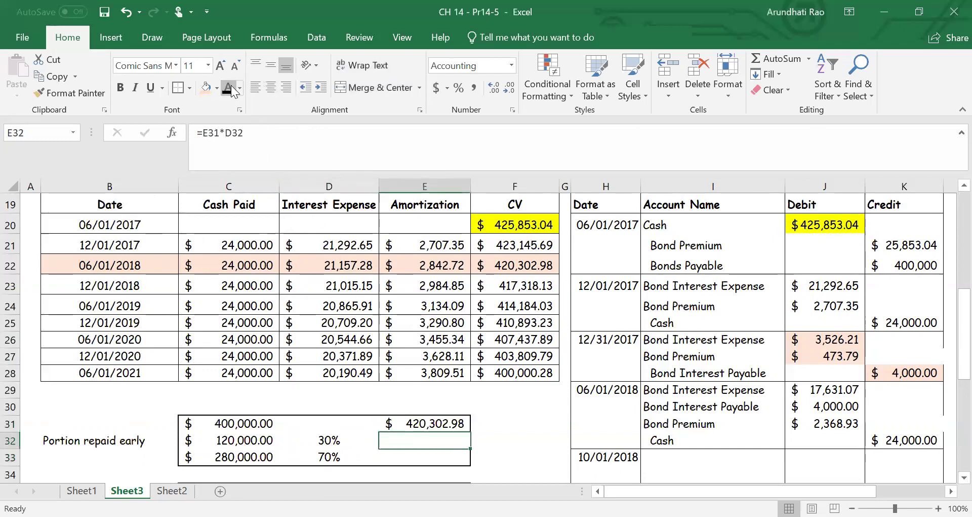
left_click(232, 89)
key("Down")
left_click(232, 89)
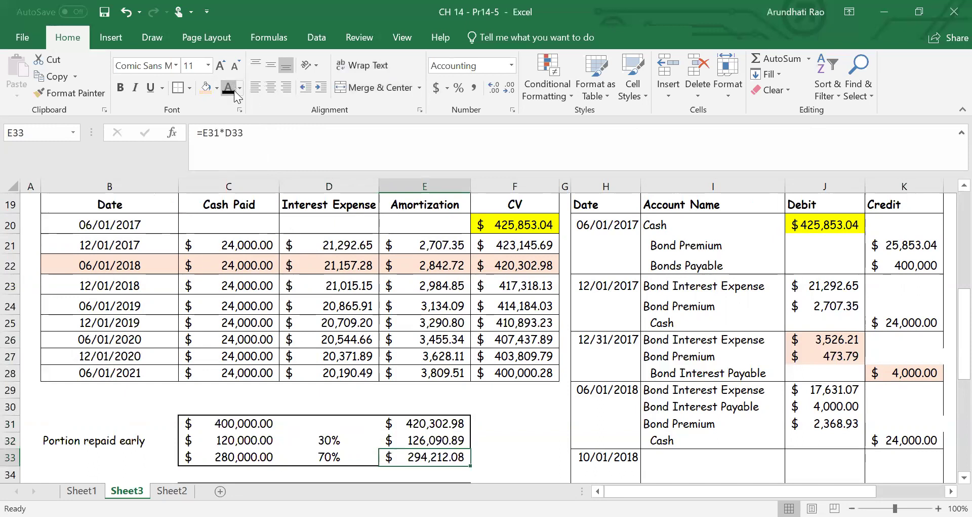
Step: Shade the total carrying value in E31 light orange to match F22, and review its repaid and remaining split in E32:E33
left_click(111, 288)
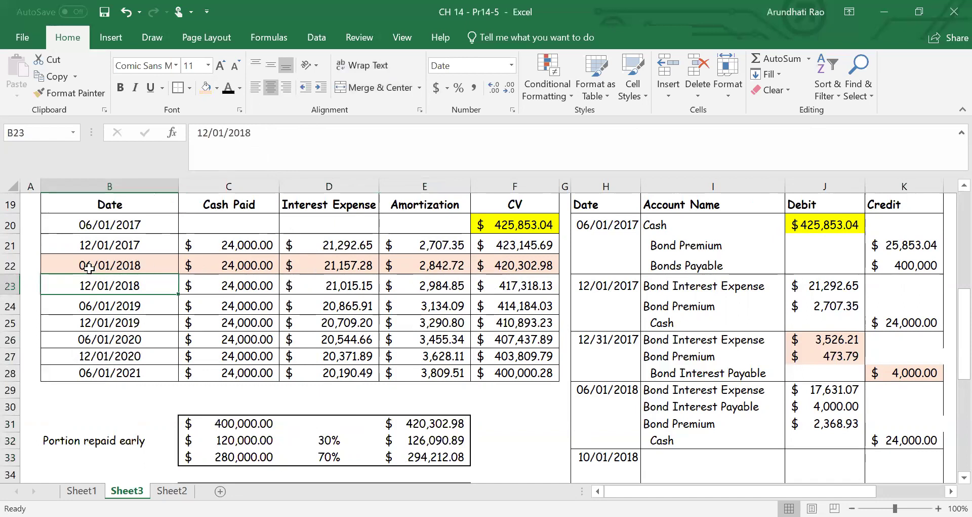
left_click(516, 268)
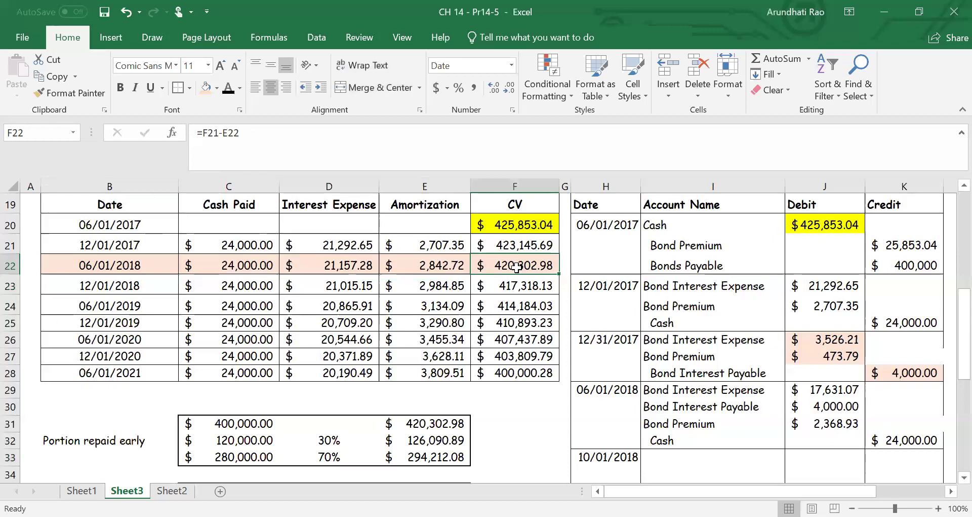
left_click(438, 420)
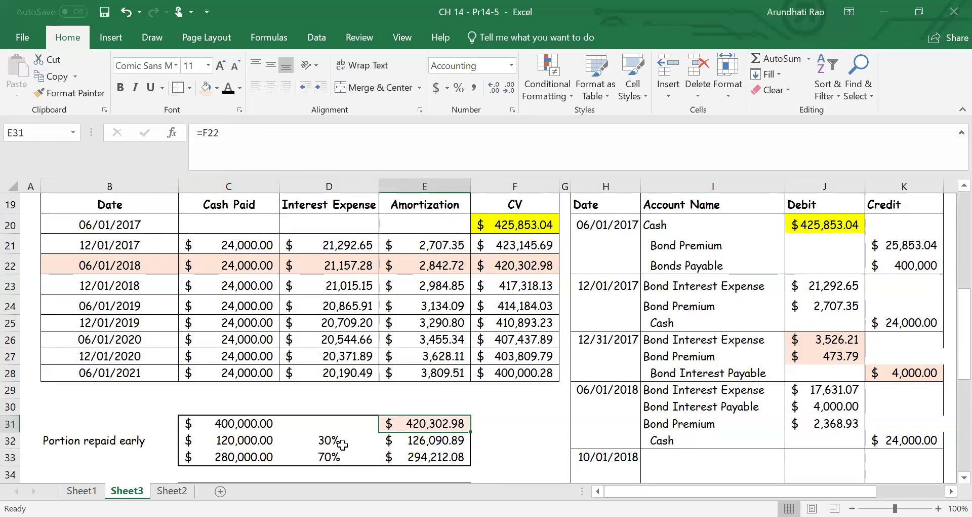
left_click(425, 441)
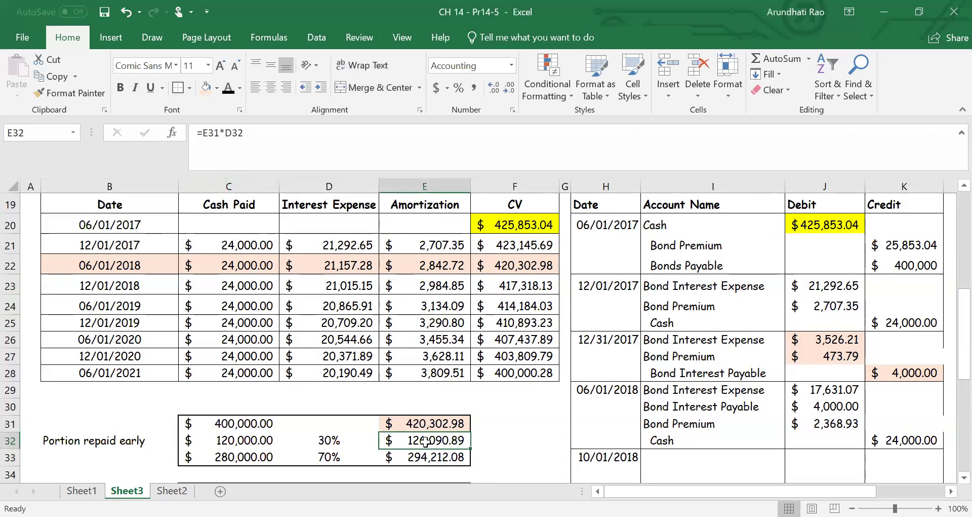
left_click(420, 453)
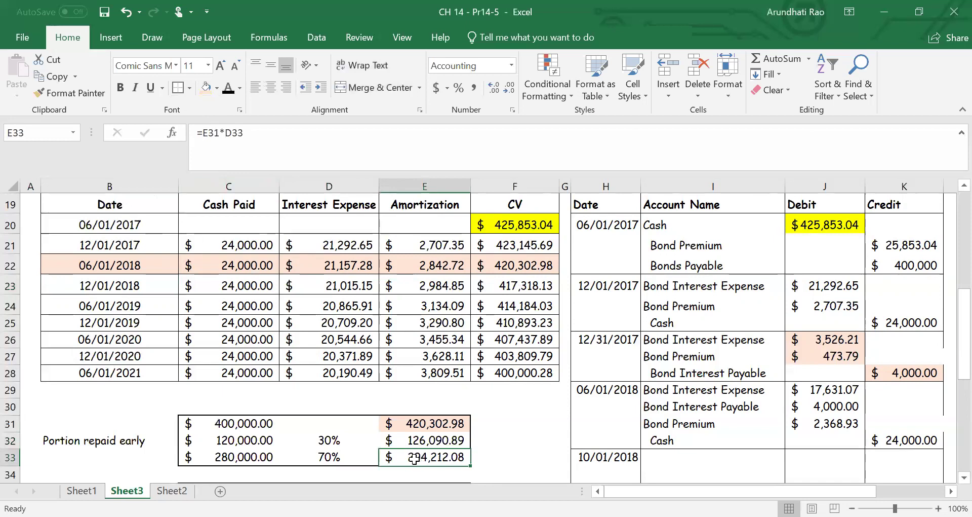
left_click(430, 441)
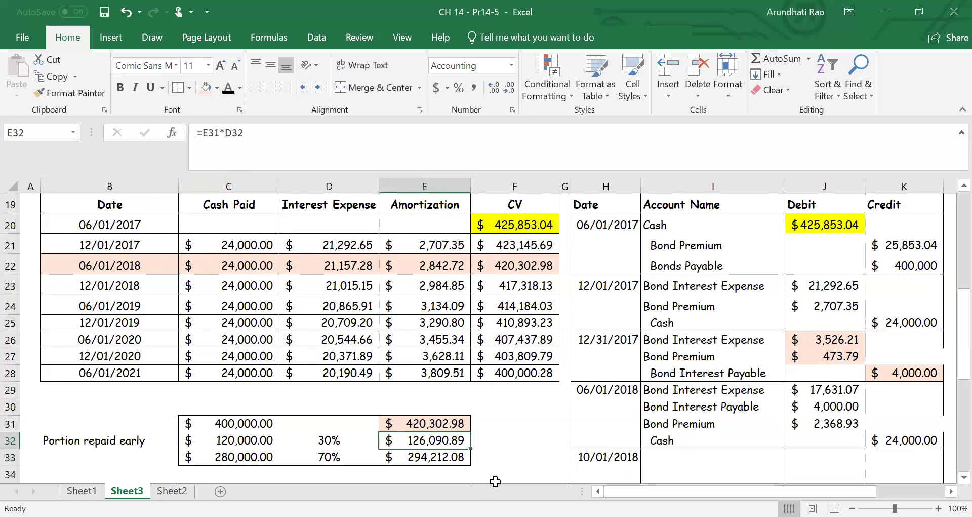
left_click(245, 441)
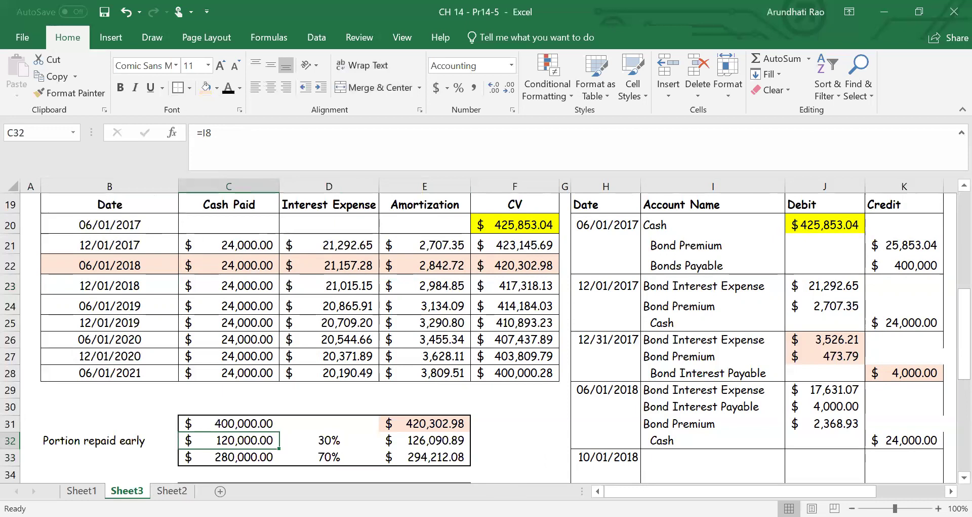
left_click(408, 441)
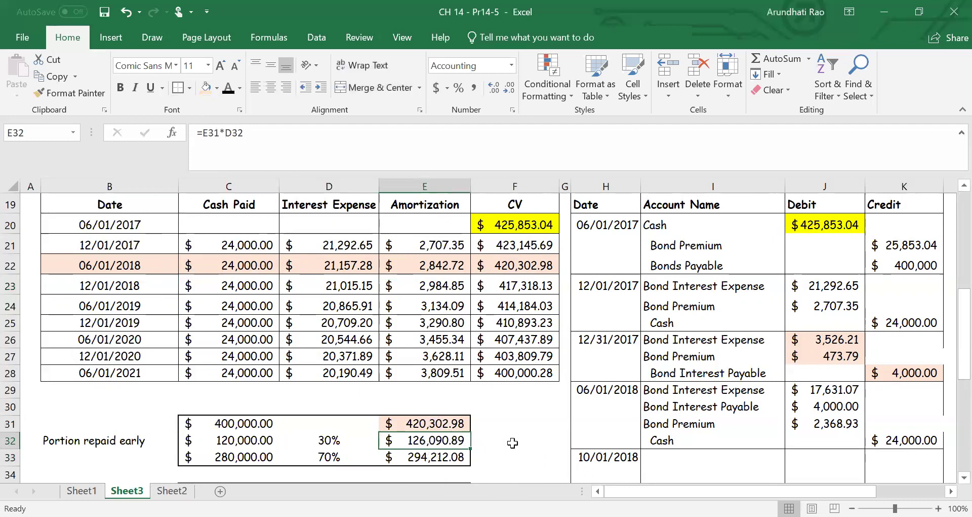
scroll(509, 443, "down", 1)
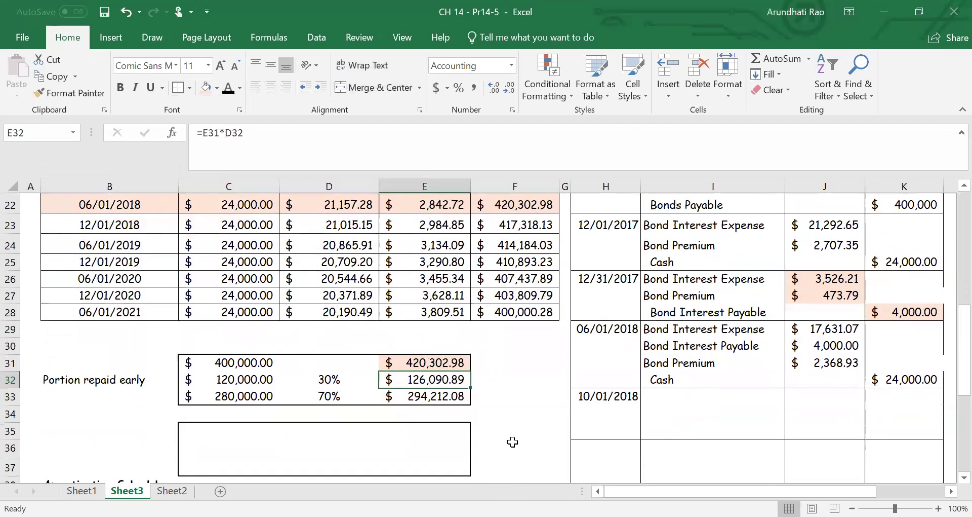
Step: Examine the 10/01/2018 entry date against the 06/01/2018 interest date, plus the repaid face value in C32 and semiannual bond rate in D9
left_click(607, 397)
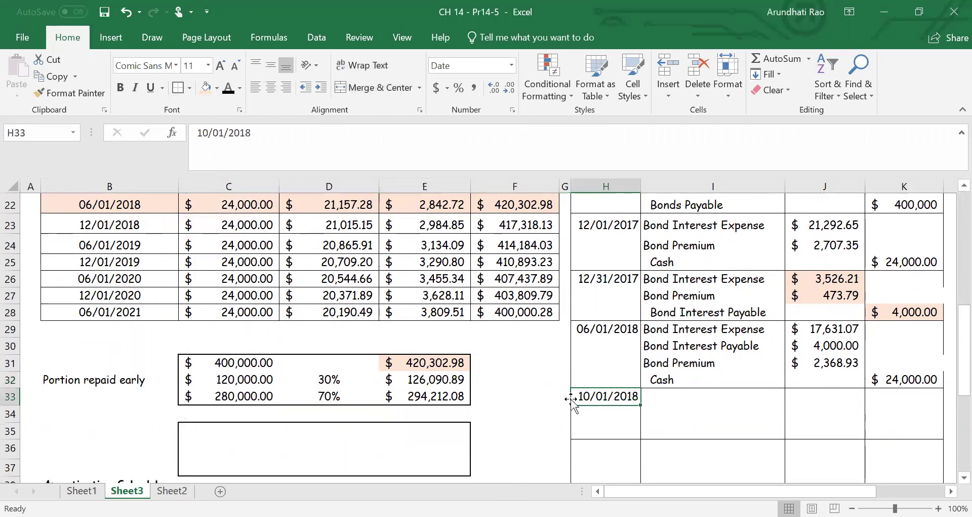
left_click(238, 381)
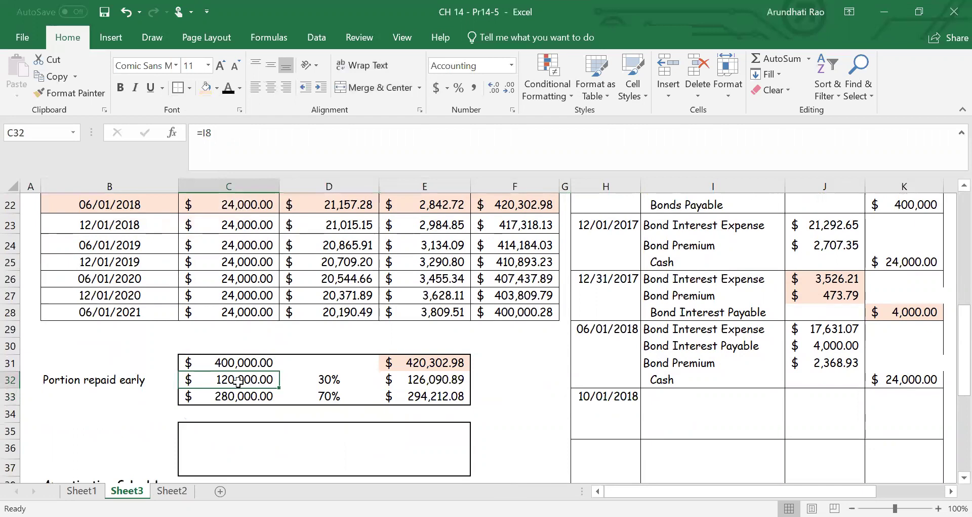
scroll(243, 359, "up", 6)
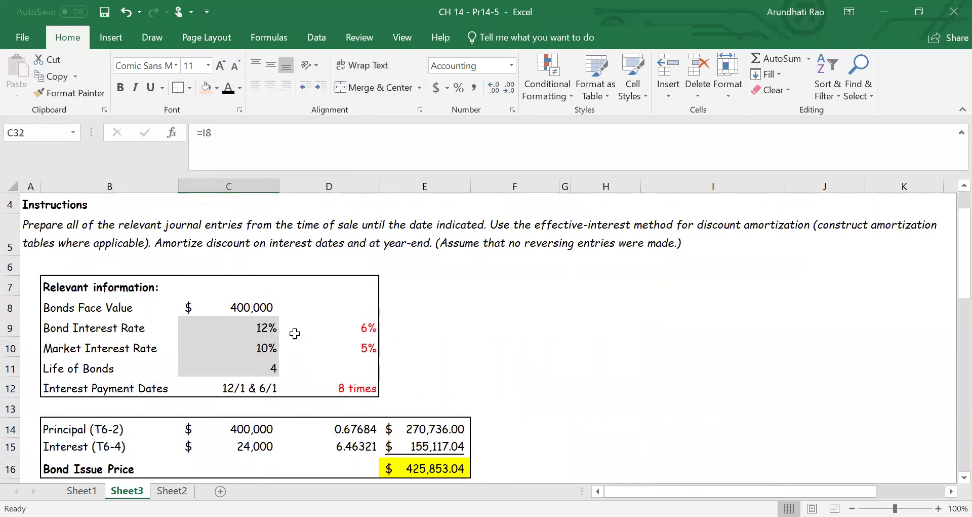
left_click(339, 327)
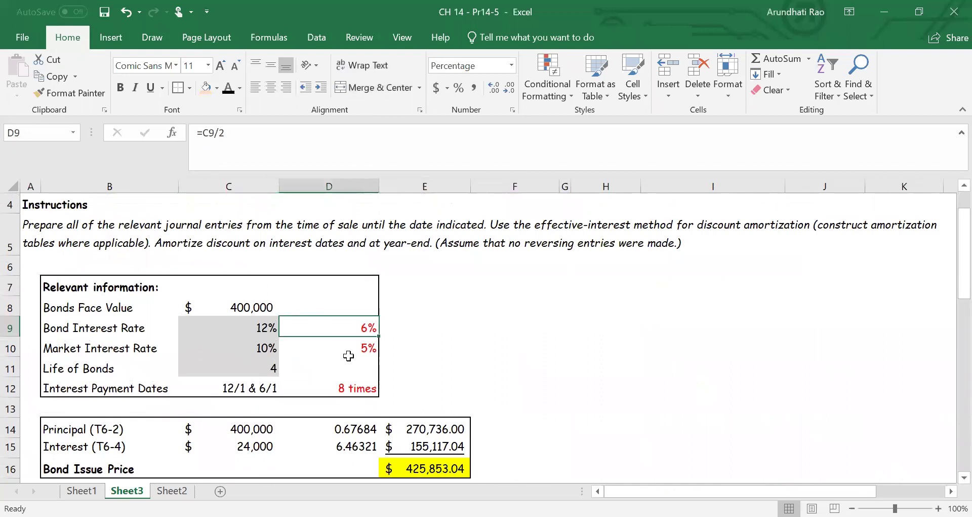
scroll(333, 400, "down", 7)
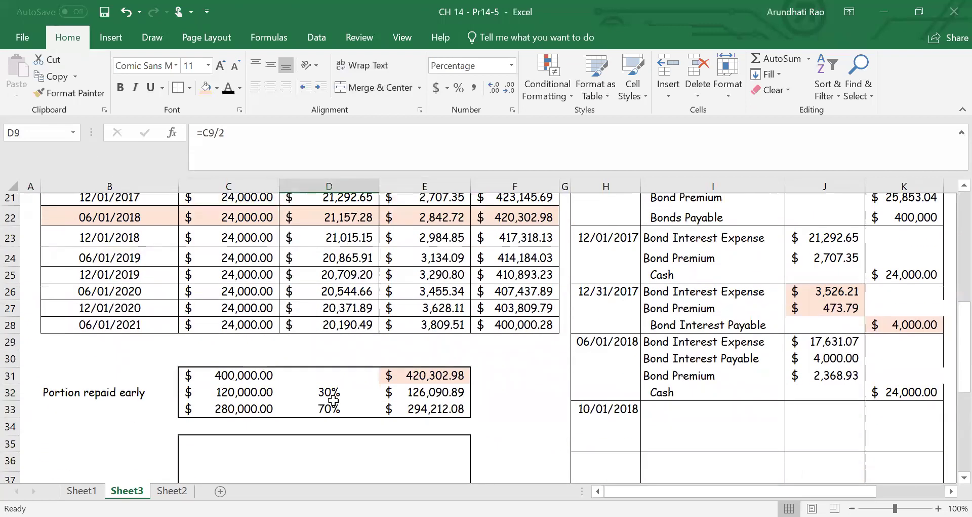
left_click(623, 334)
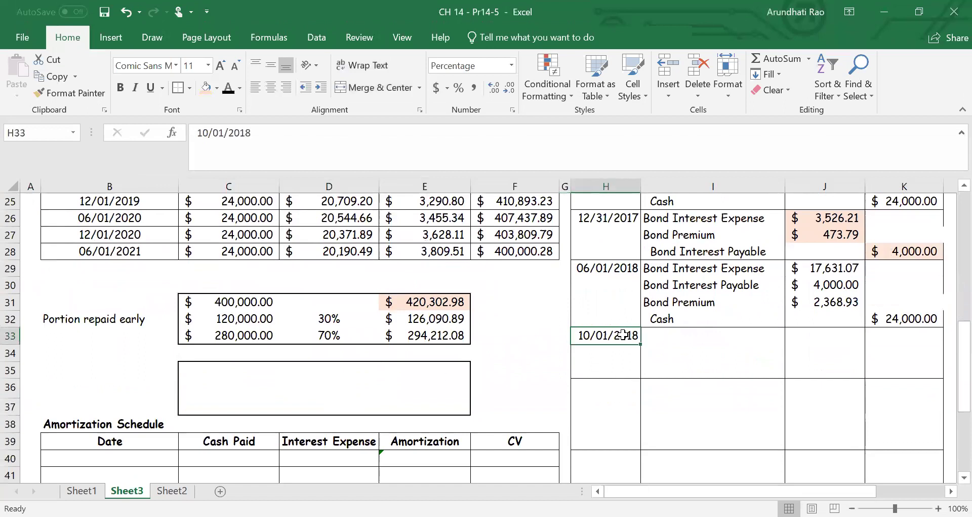
left_click(613, 276)
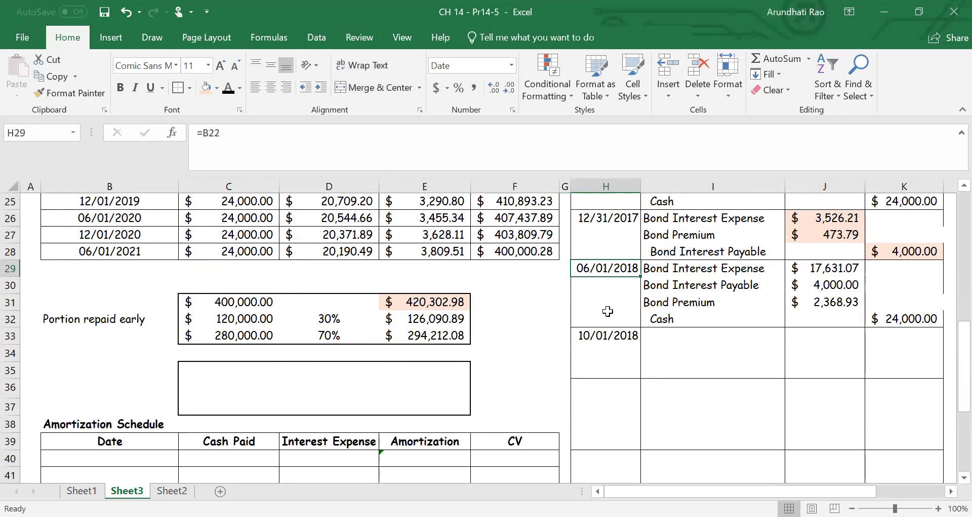
left_click(610, 335)
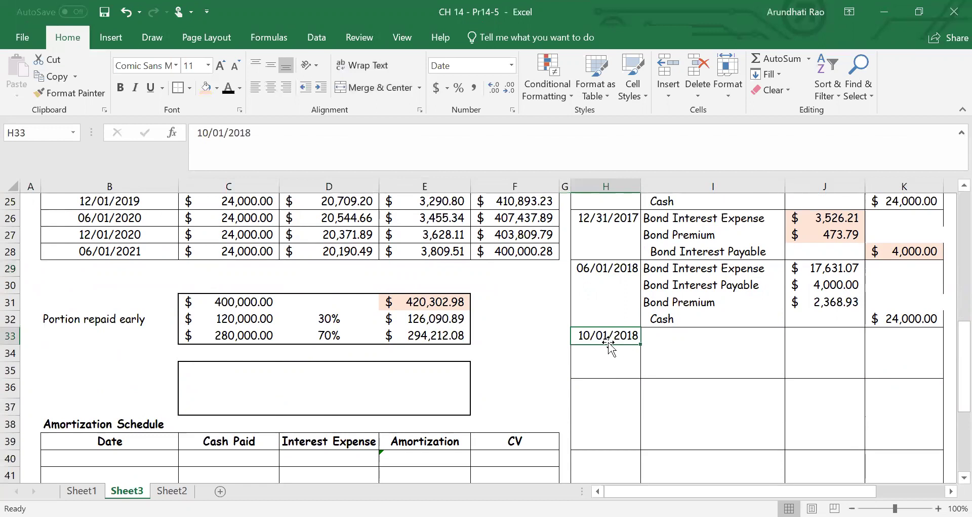
Step: Reveal the Cash label in I35 and its credit in K35, calculated by =C23*J8*4/6, with black font color
left_click(674, 363)
left_click(229, 88)
left_click(885, 372)
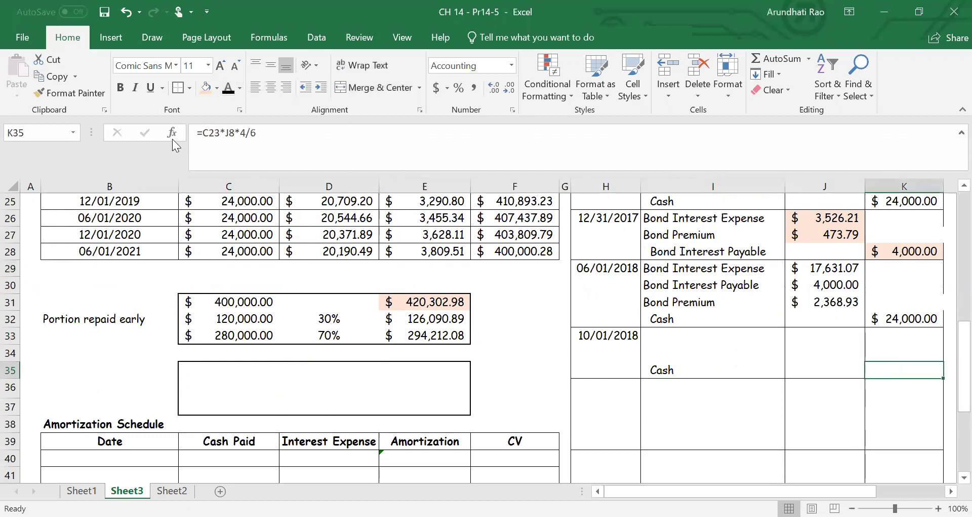
left_click(229, 88)
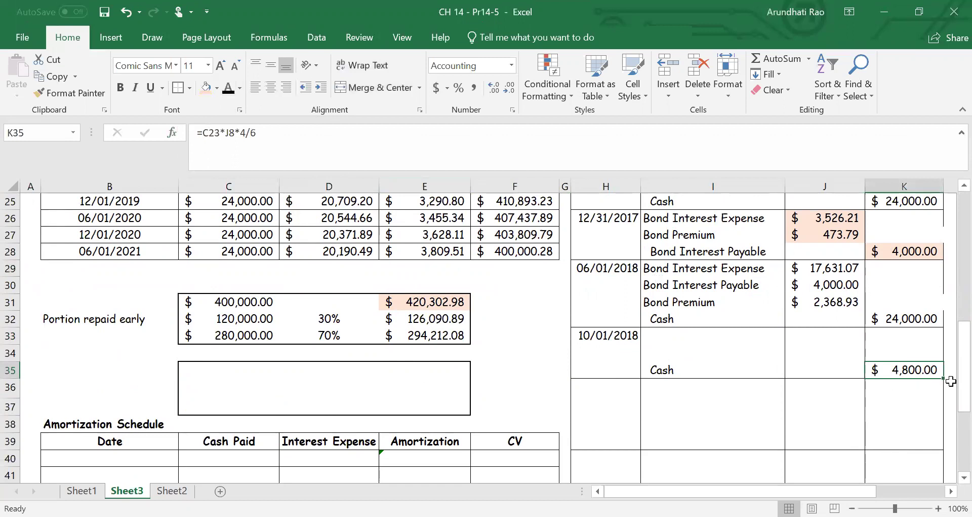
Step: Review the repaid face value in C32 and the semiannual bond rate in D9 behind the cash interest in K35
left_click(256, 319)
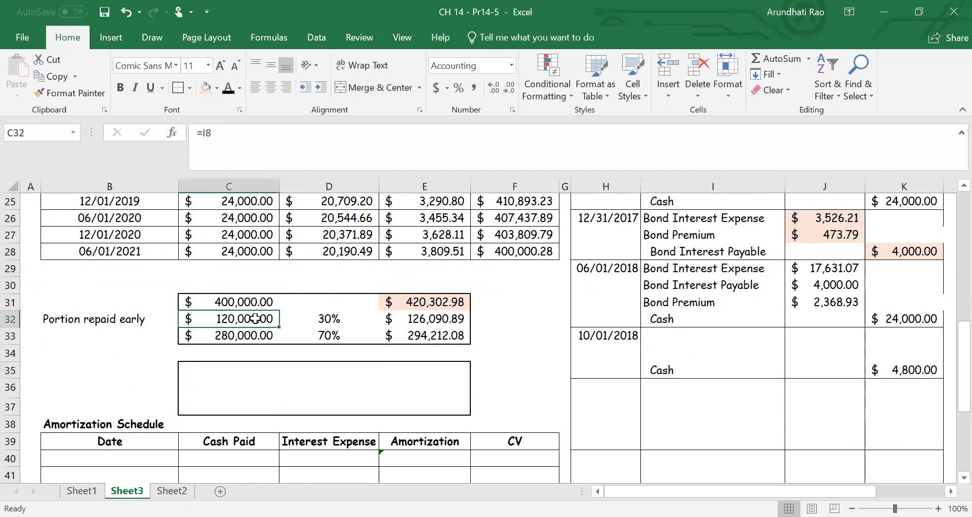
scroll(256, 319, "up", 6)
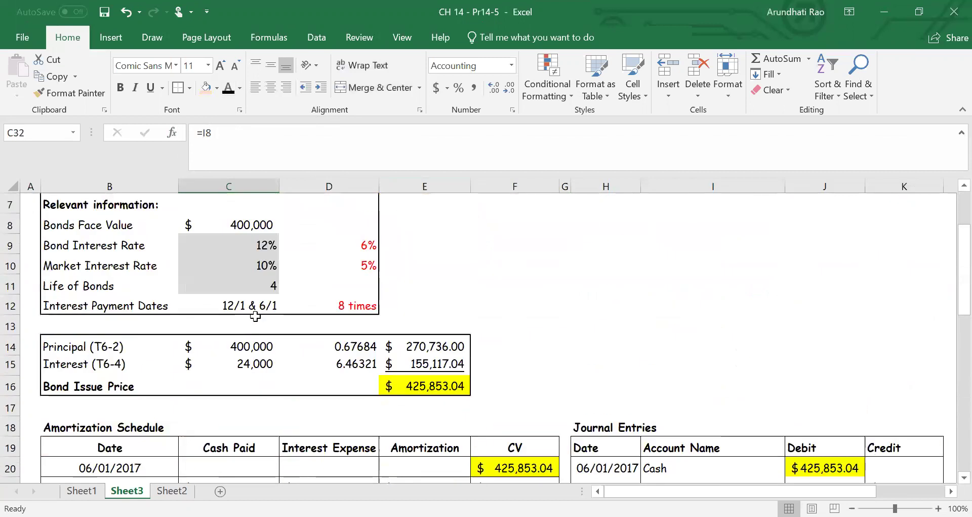
left_click(295, 242)
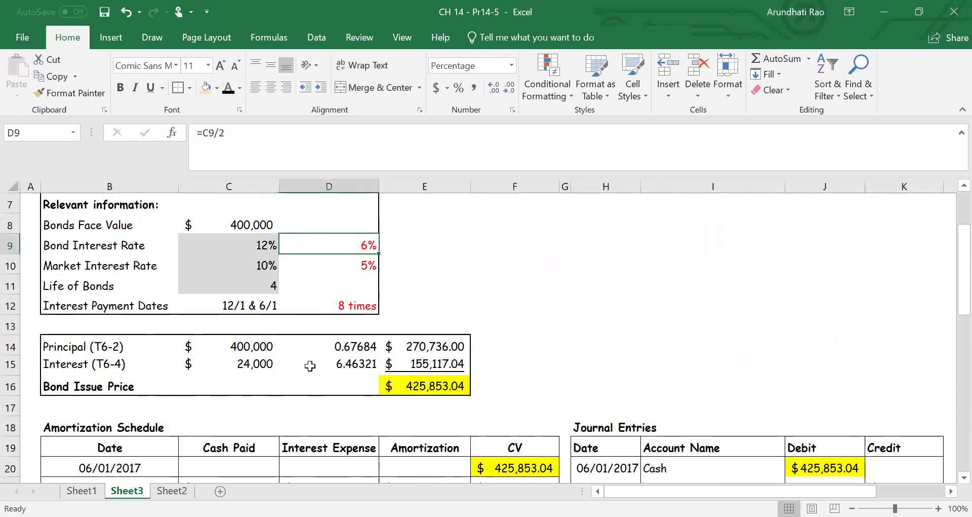
scroll(310, 366, "down", 6)
scroll(309, 365, "down", 3)
scroll(310, 366, "up", 2)
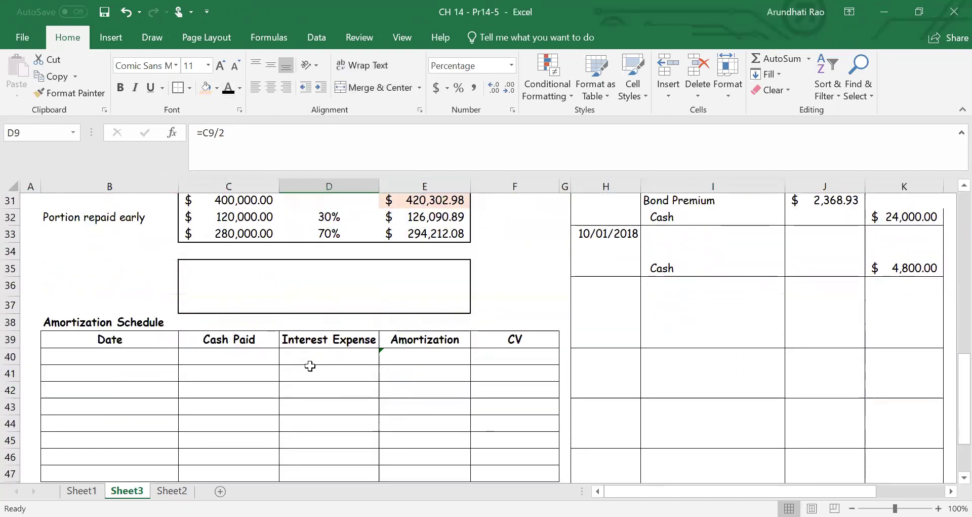
left_click(895, 317)
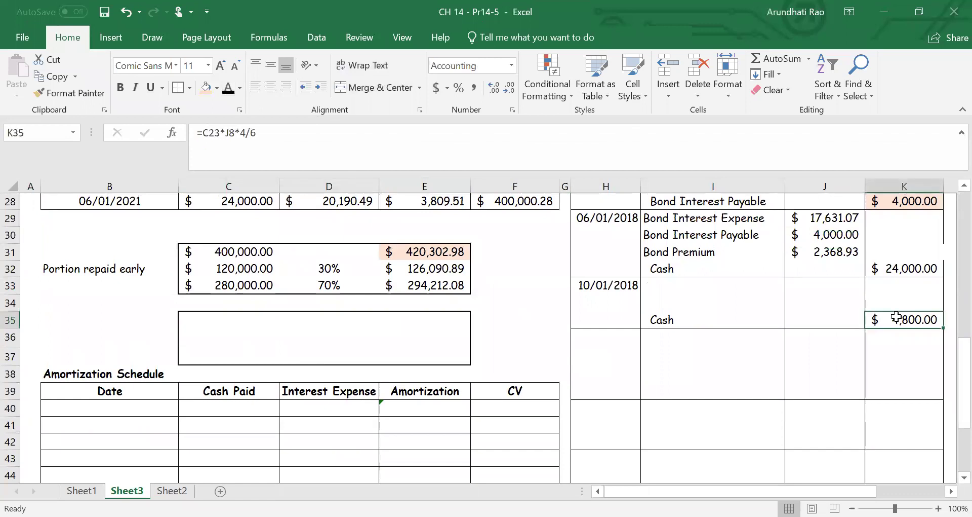
Step: Reveal Bond Interest Expense in I33 and its debit in J33, calculated by =E32*D10*4/6, with black font color
left_click(753, 284)
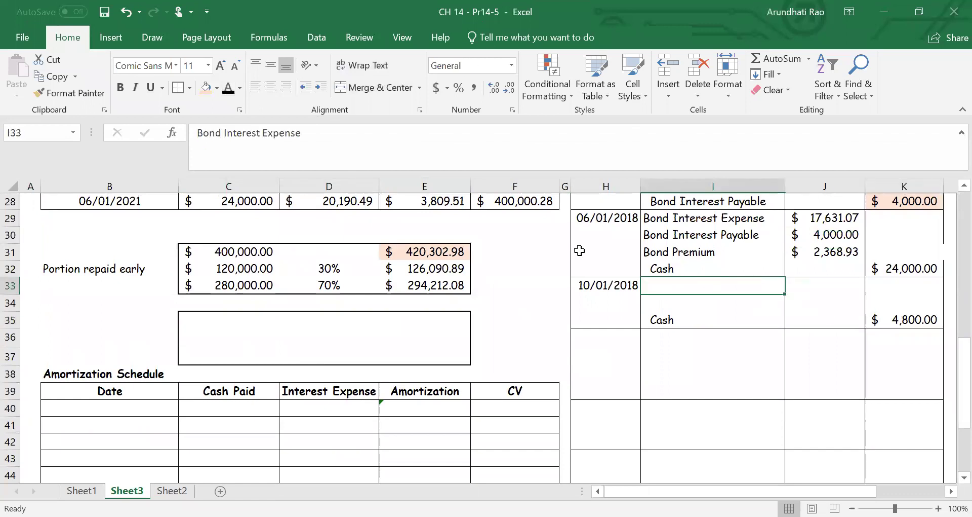
left_click(227, 89)
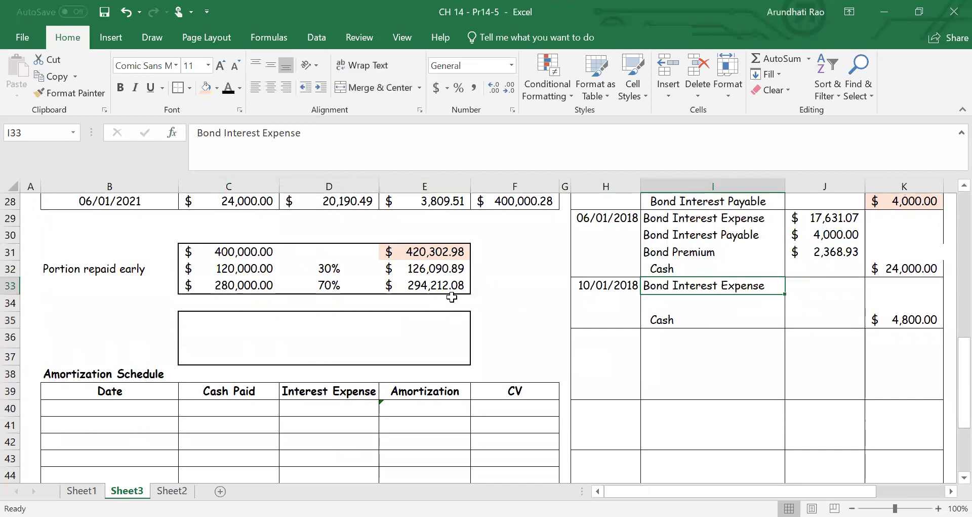
left_click(440, 268)
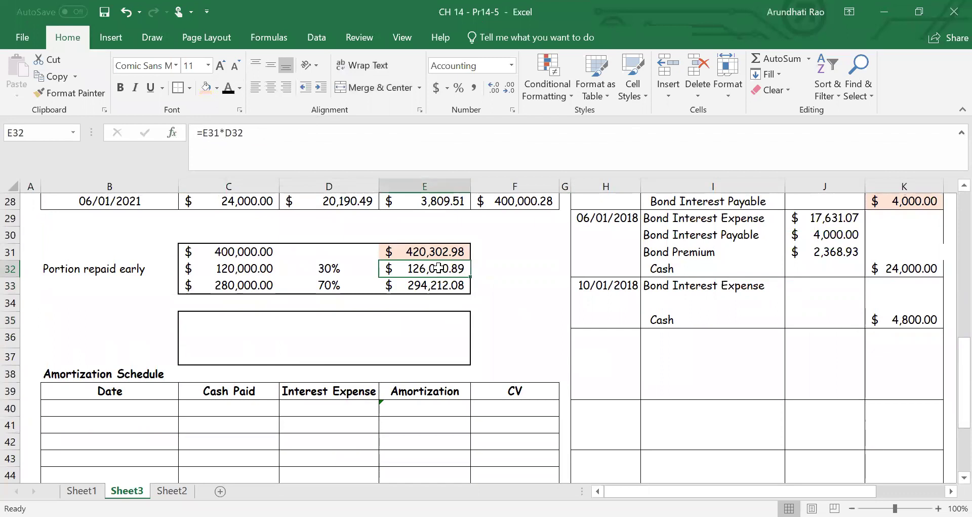
scroll(438, 267, "up", 6)
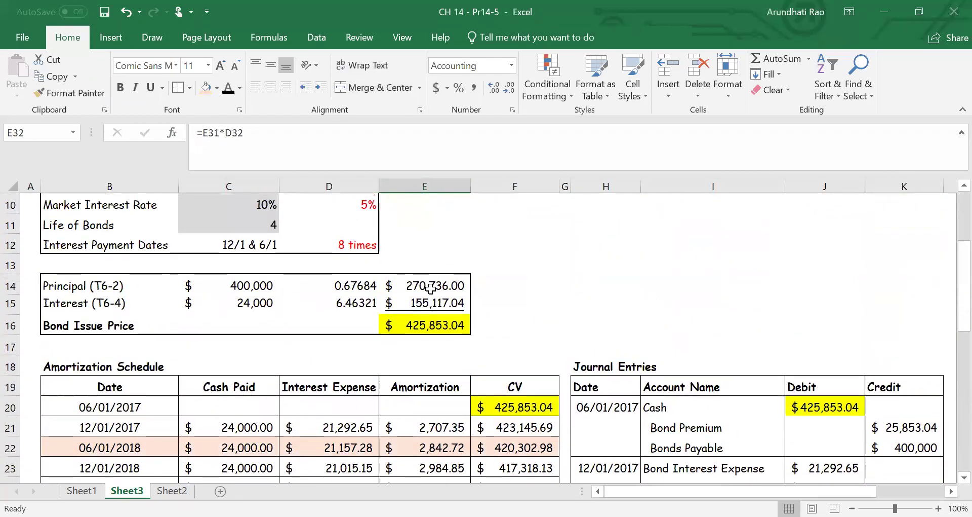
scroll(428, 295, "down", 8)
scroll(478, 302, "up", 2)
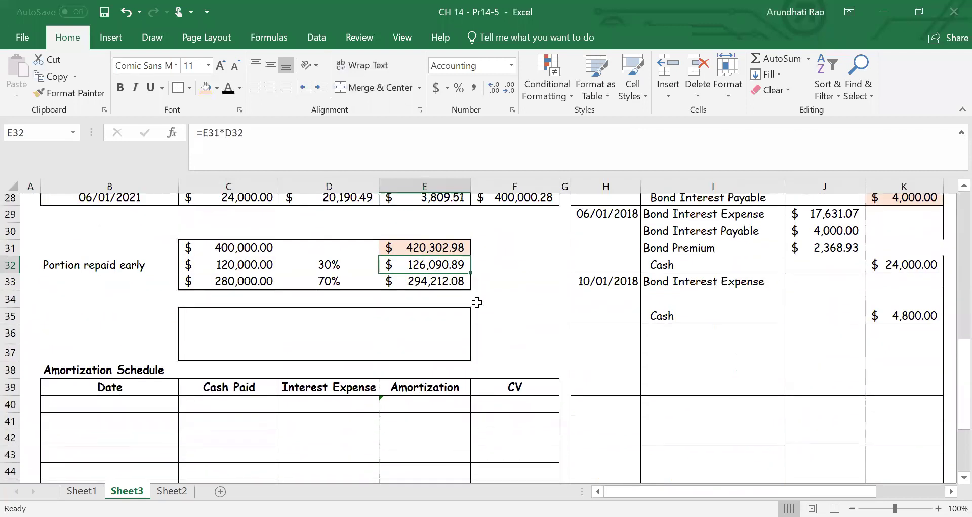
left_click(821, 287)
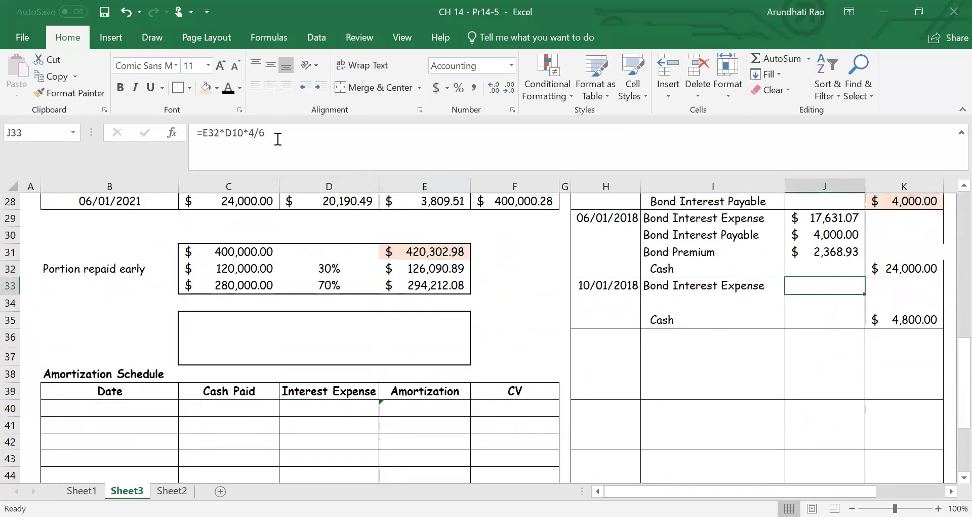
left_click(229, 88)
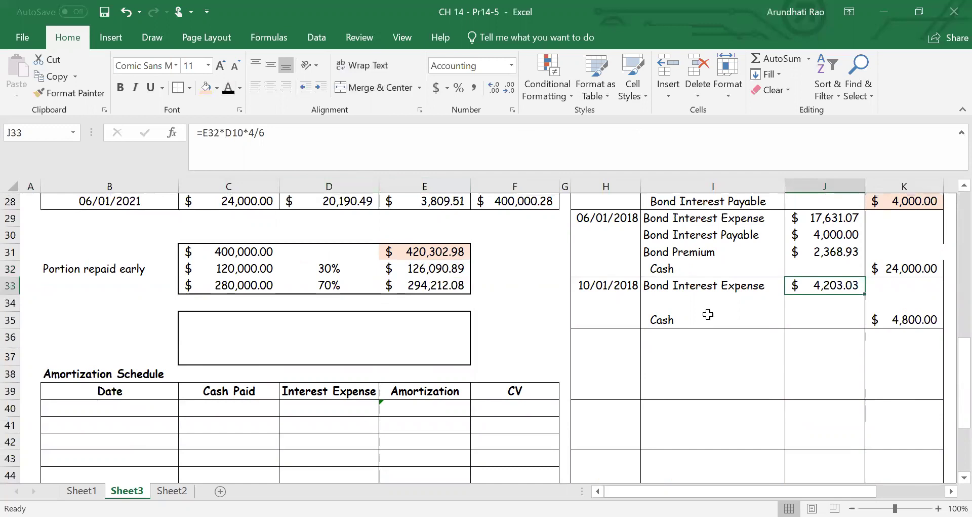
Step: Reveal the Bond Premium label and its debit amount in I34:J34 with black font color
left_click(758, 308)
left_click_drag(758, 308, 805, 304)
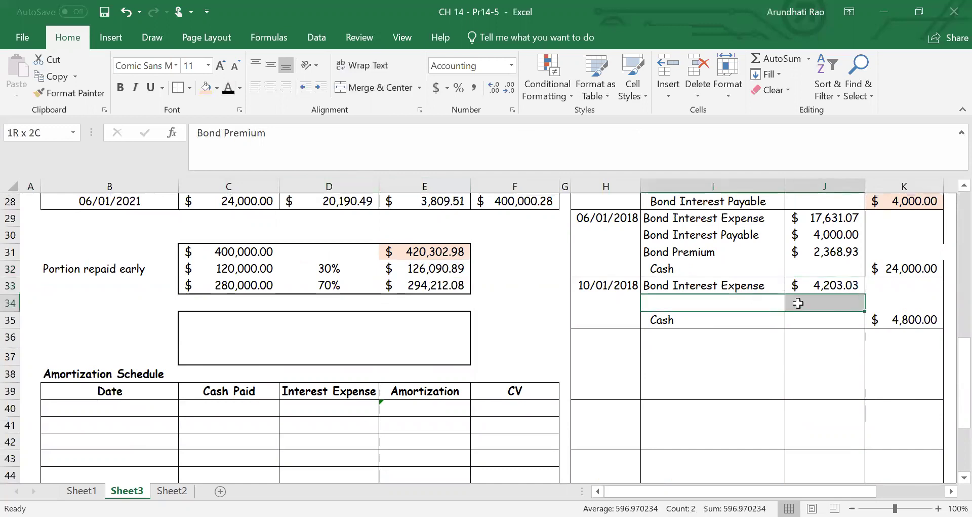
left_click(223, 91)
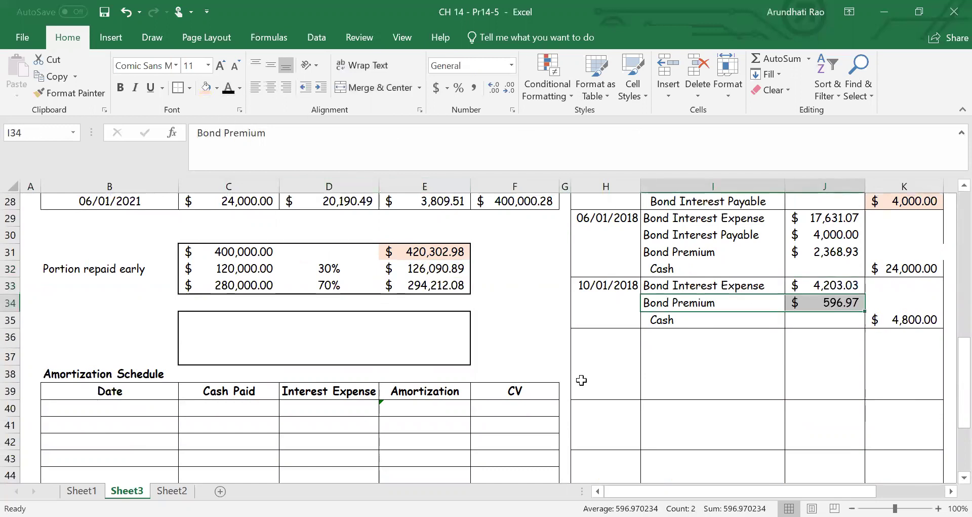
left_click(525, 323)
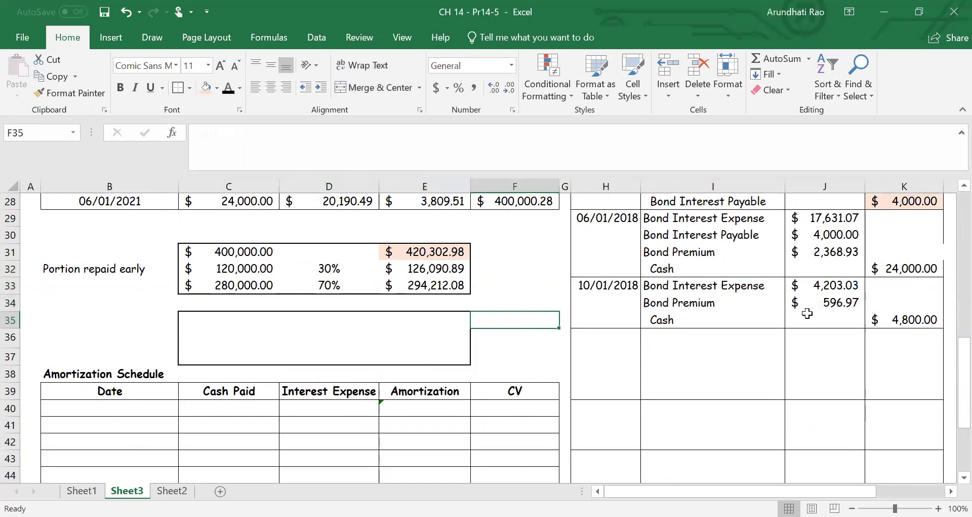
Step: Reveal the 10/01/2018 date, Bonds Payable label and its =C32 debit in H36:J36, plus the Cash label in I39, with black font color
left_click(622, 337)
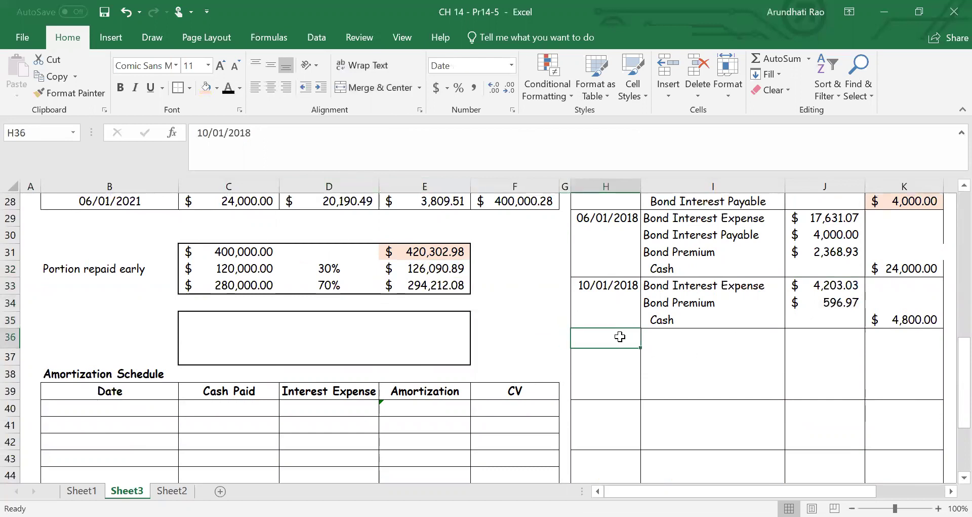
left_click(227, 88)
left_click(704, 341)
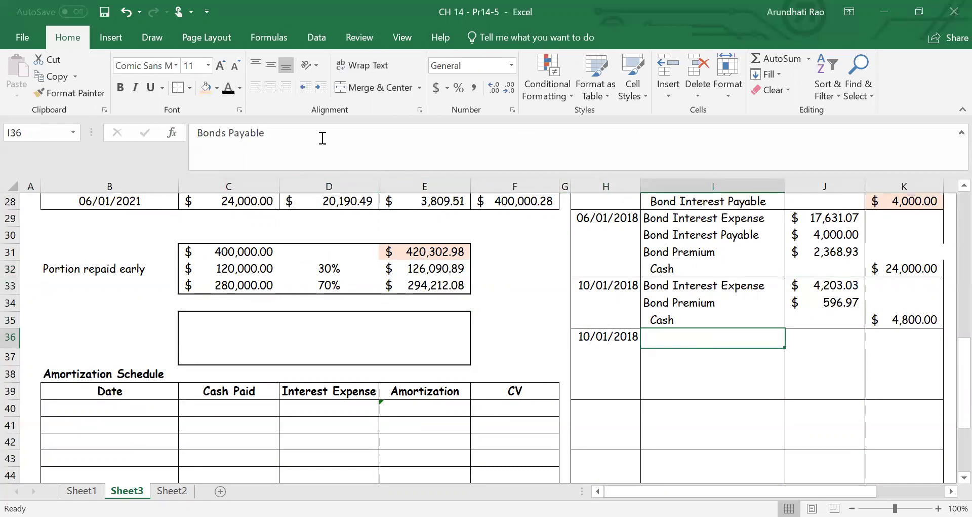
left_click(228, 90)
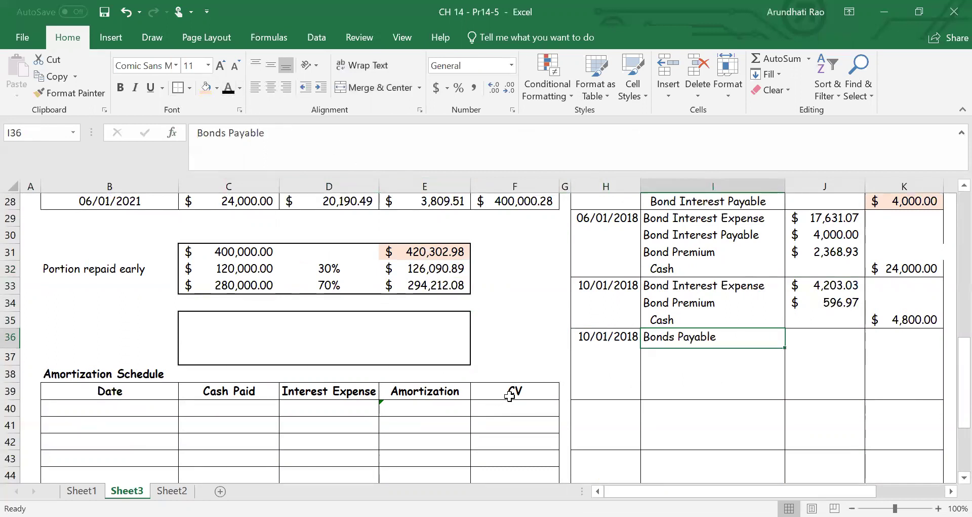
left_click(840, 339)
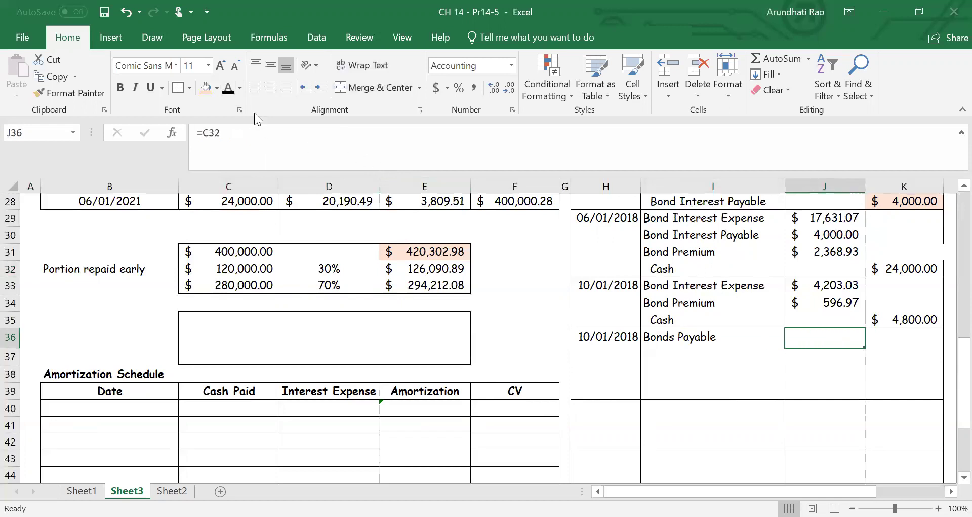
left_click(229, 89)
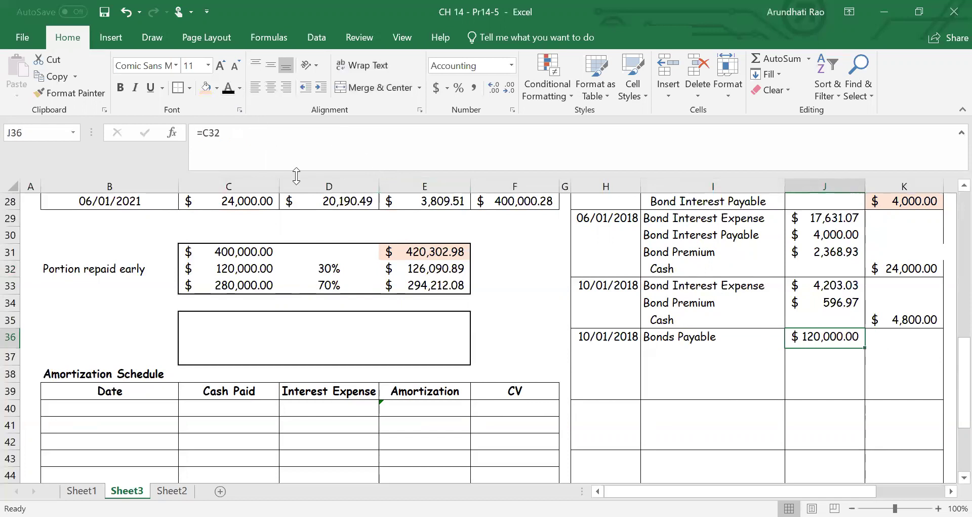
left_click(679, 389)
left_click(229, 90)
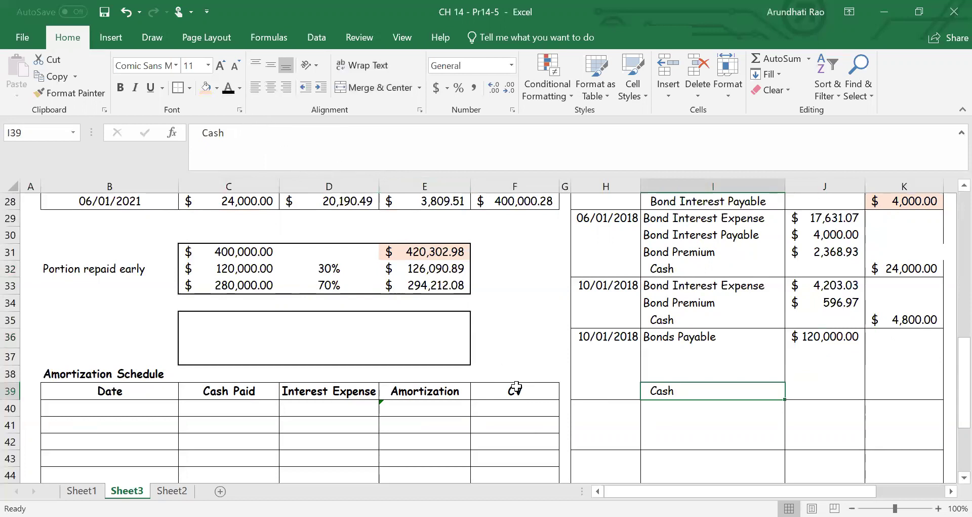
Step: Check the buyback price in the problem text and reveal the Total cash paid label and 126,000 amount in D35:E35 with black font color
left_click(526, 342)
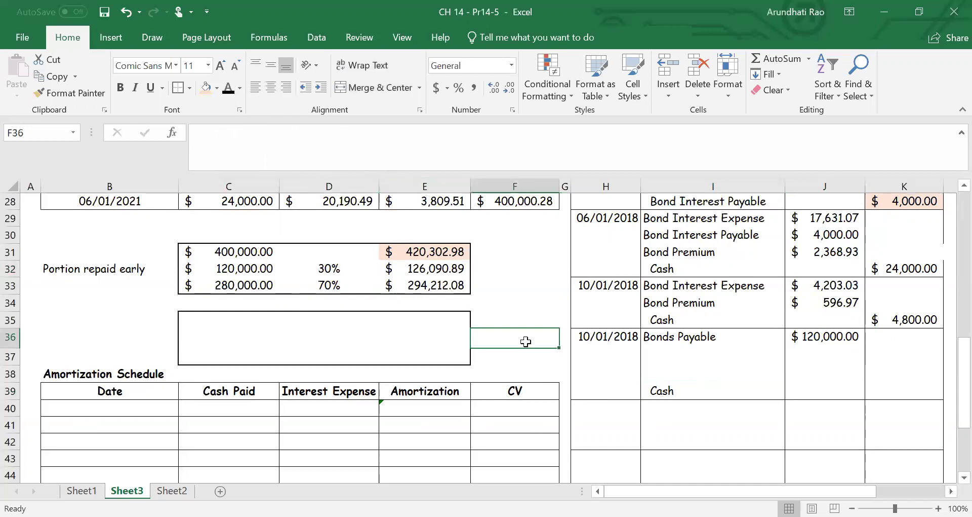
scroll(526, 337, "up", 9)
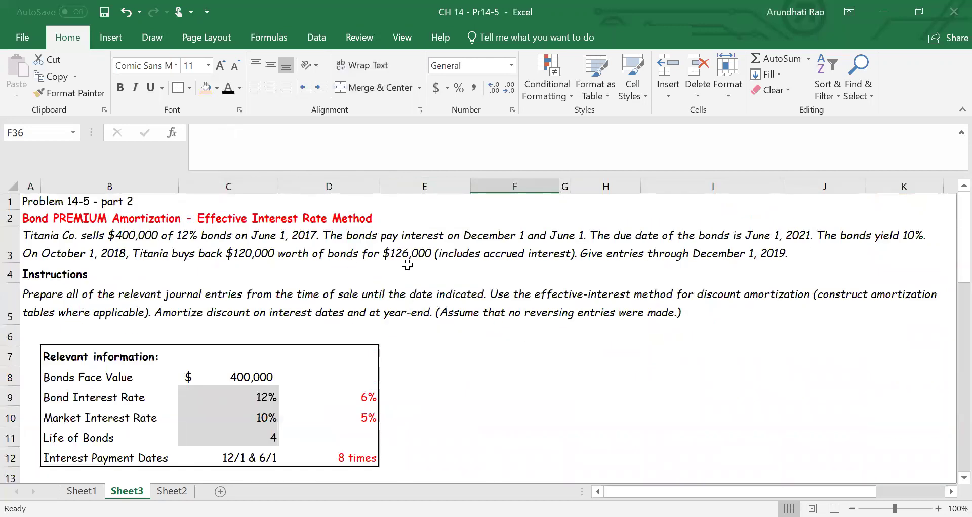
scroll(524, 351, "down", 8)
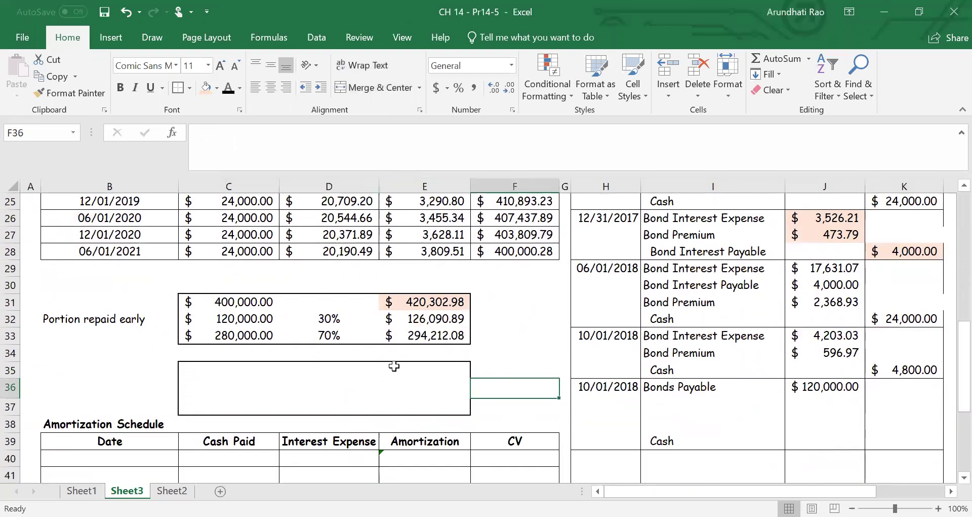
left_click(394, 366)
left_click(228, 88)
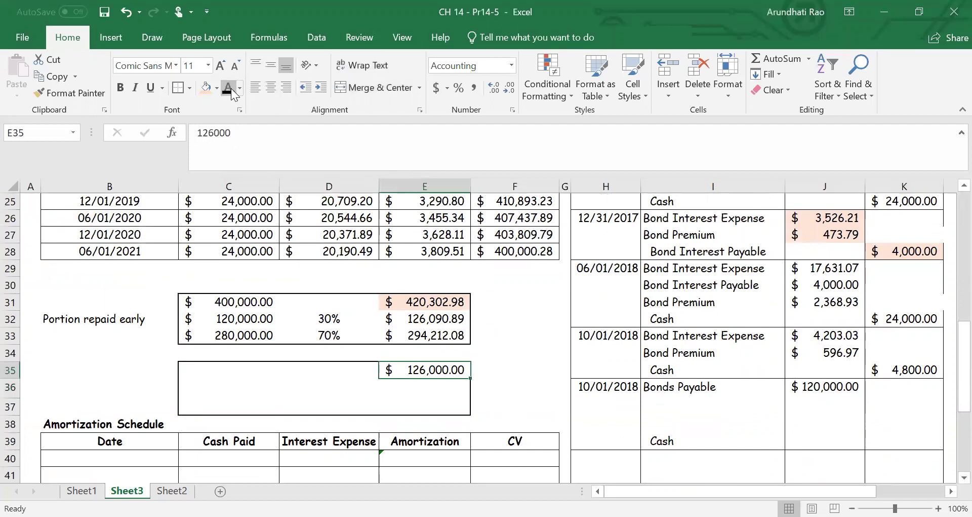
left_click(314, 373)
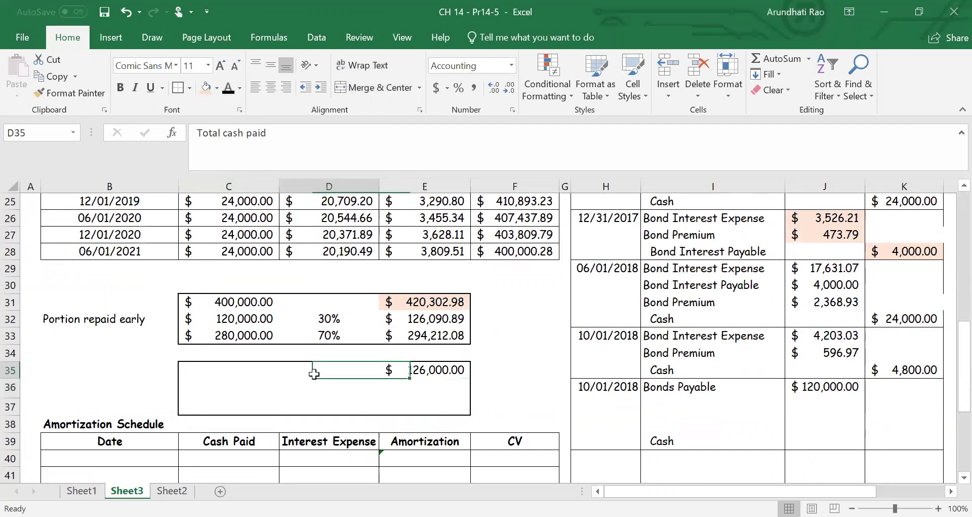
left_click(223, 89)
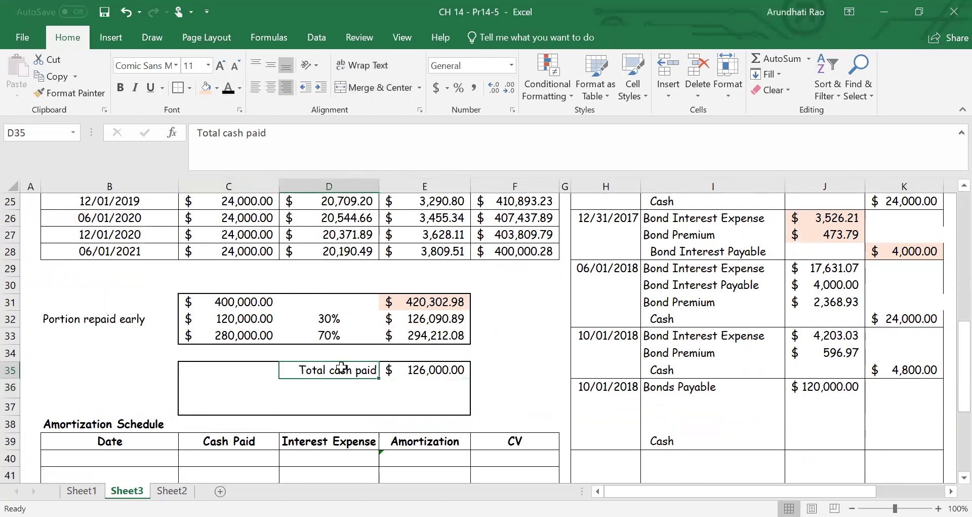
Step: Reveal the Cash paid for interest label in D36 and its amount in E36, calculated by =-K35, with black font color
left_click(366, 386)
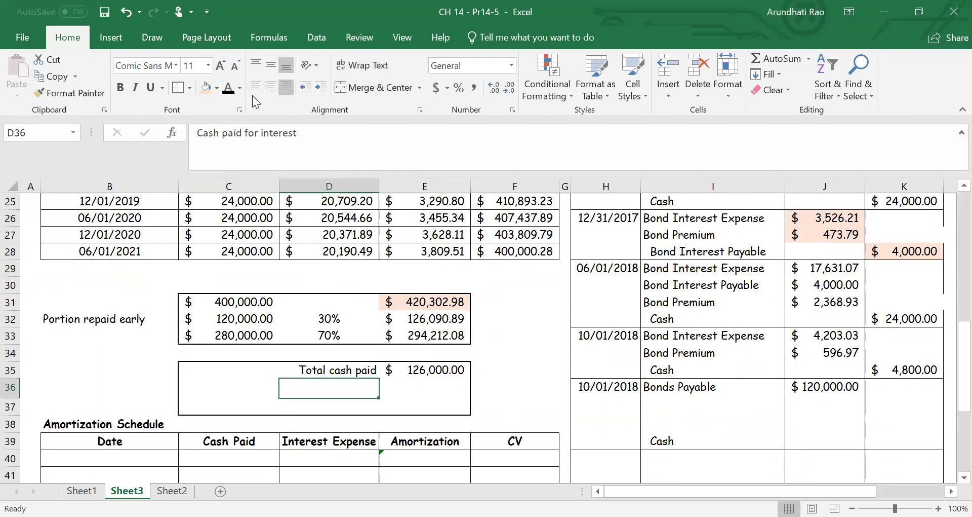
left_click(228, 91)
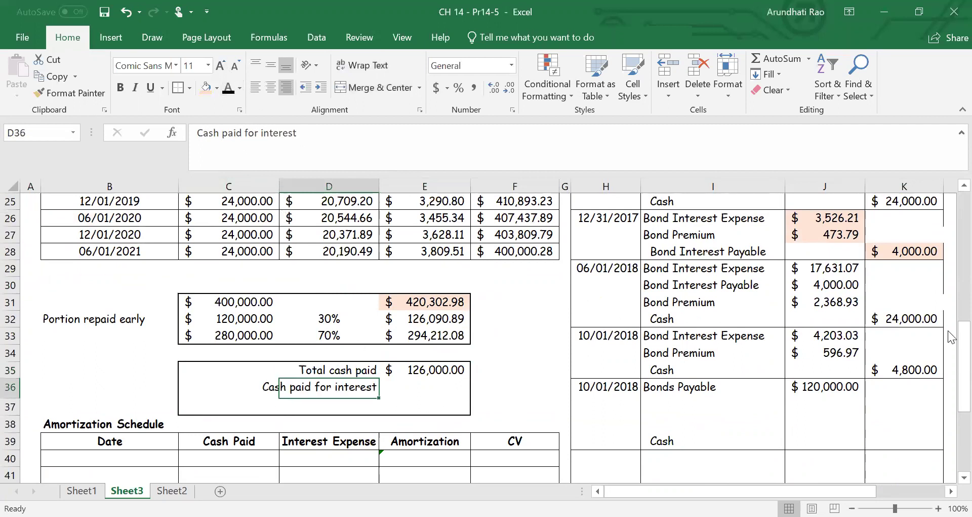
left_click(895, 369)
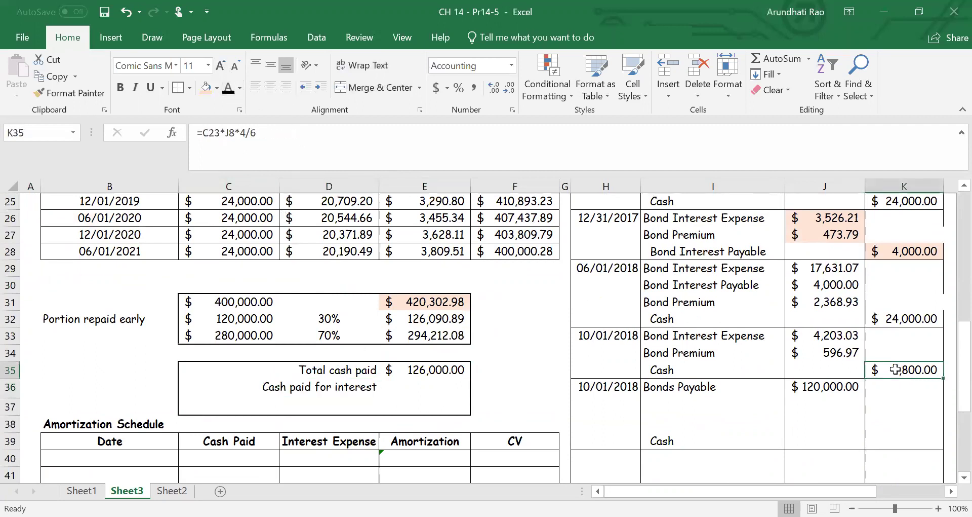
left_click(438, 390)
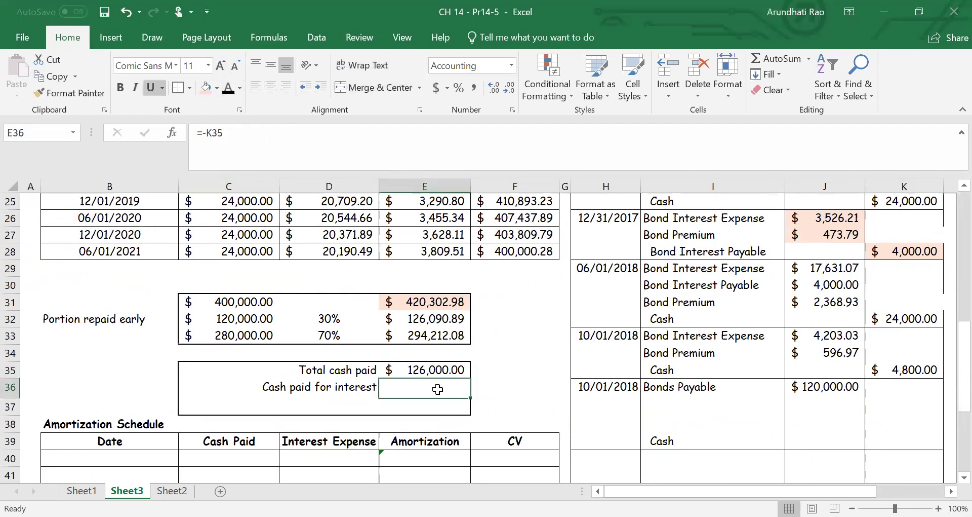
left_click(228, 87)
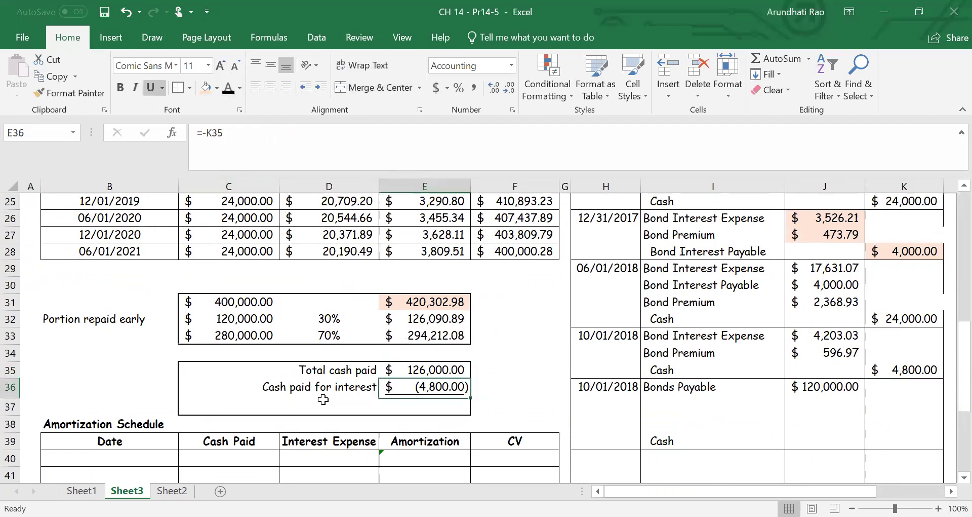
Step: Reveal the Cash paid for bonds label and amount in D37:E37 and the matching Cash credit in K39, calculated by =E37, with black font color
left_click_drag(339, 405, 427, 405)
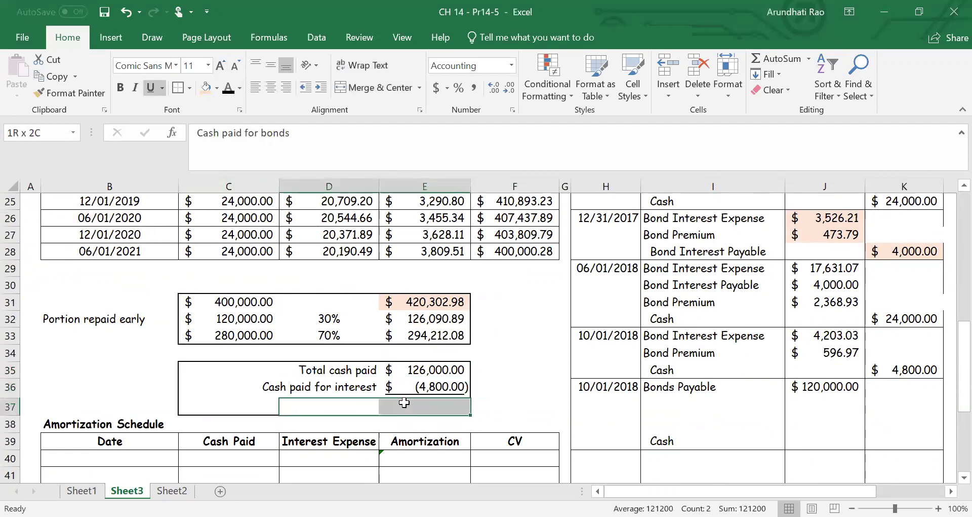
left_click(228, 87)
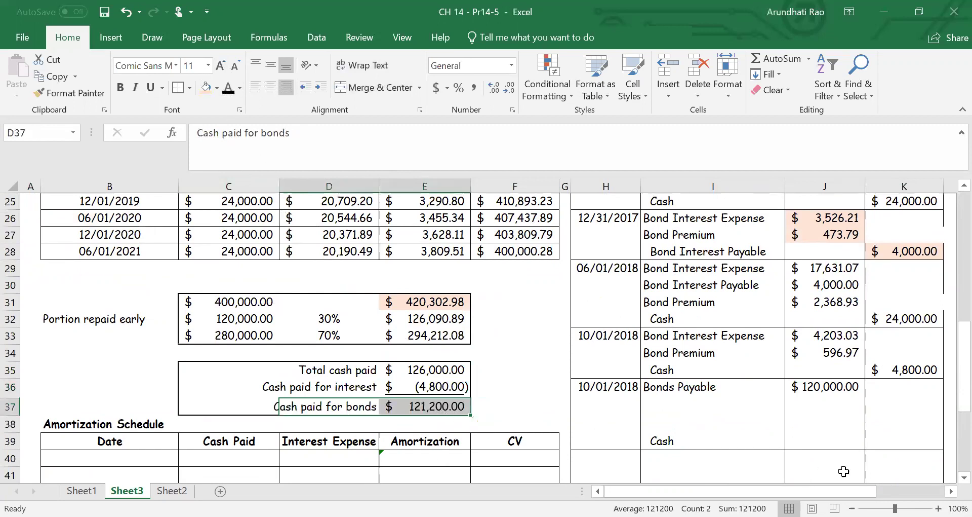
left_click(884, 442)
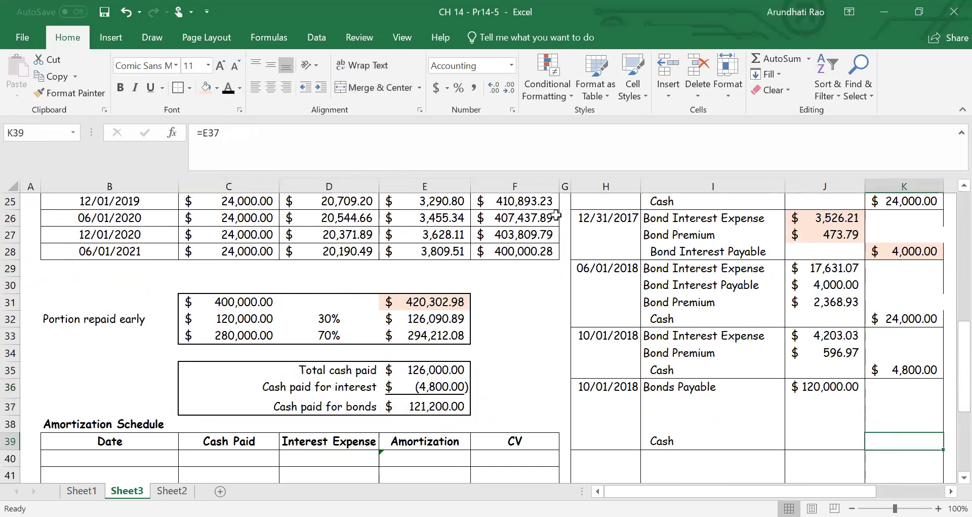
left_click(227, 89)
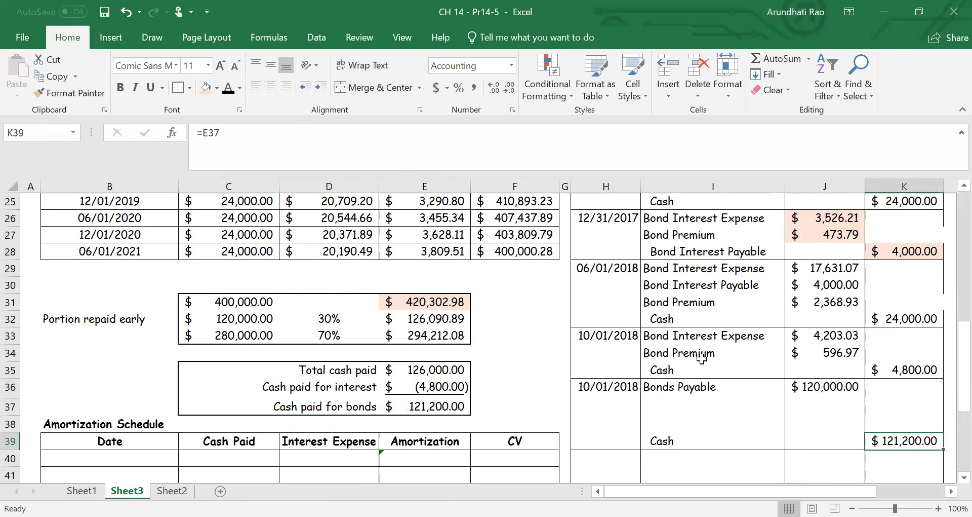
Step: Reveal the Bond Premium label in I37 and its debit in J37, calculated by =E32-J34-C32, with black font color
left_click(739, 402)
left_click(228, 88)
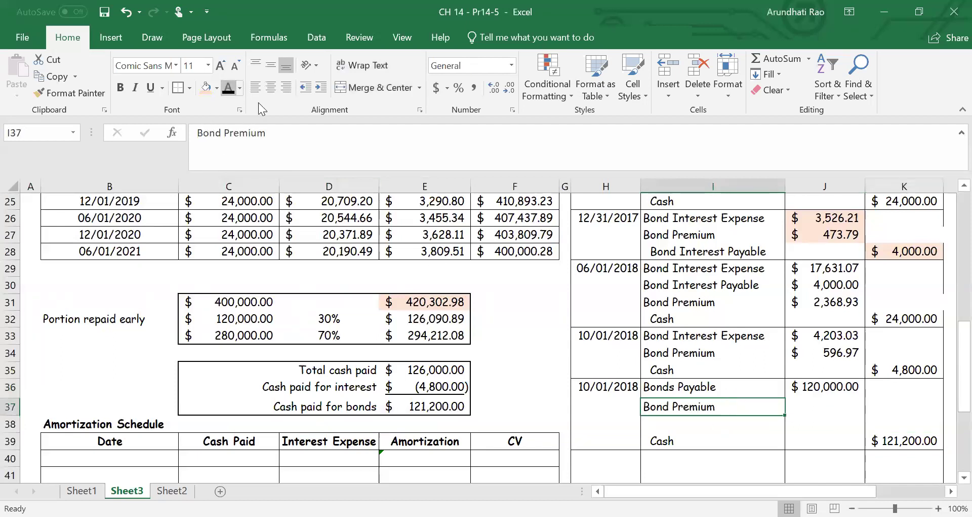
left_click(796, 403)
left_click(228, 87)
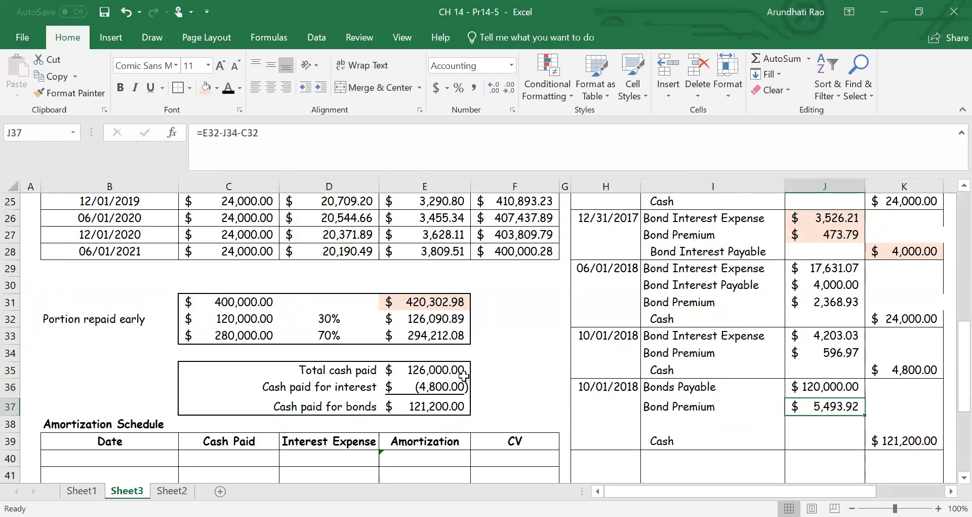
Step: Review the repaid carrying value in E32, amortized premium in J34 and repaid face value in C32 behind the premium debit in J37
left_click(430, 318)
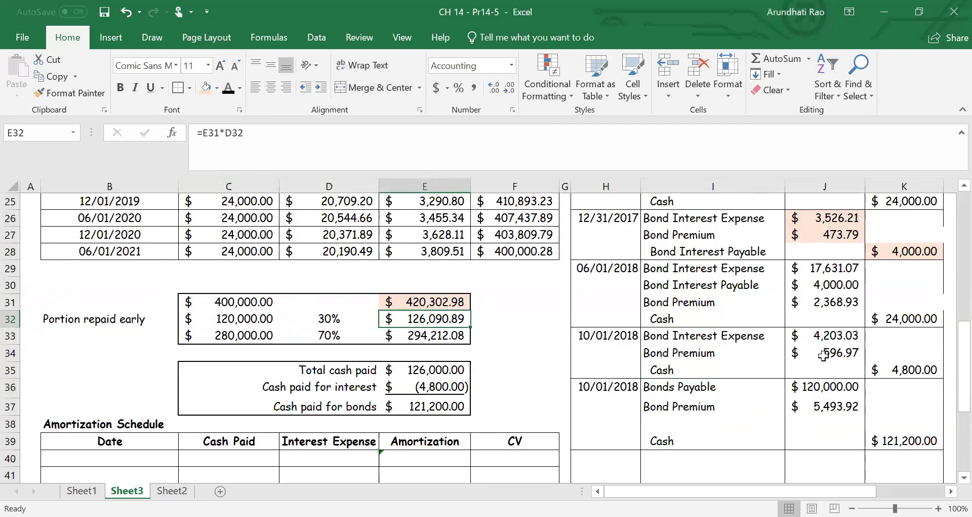
left_click(824, 354)
left_click(827, 407)
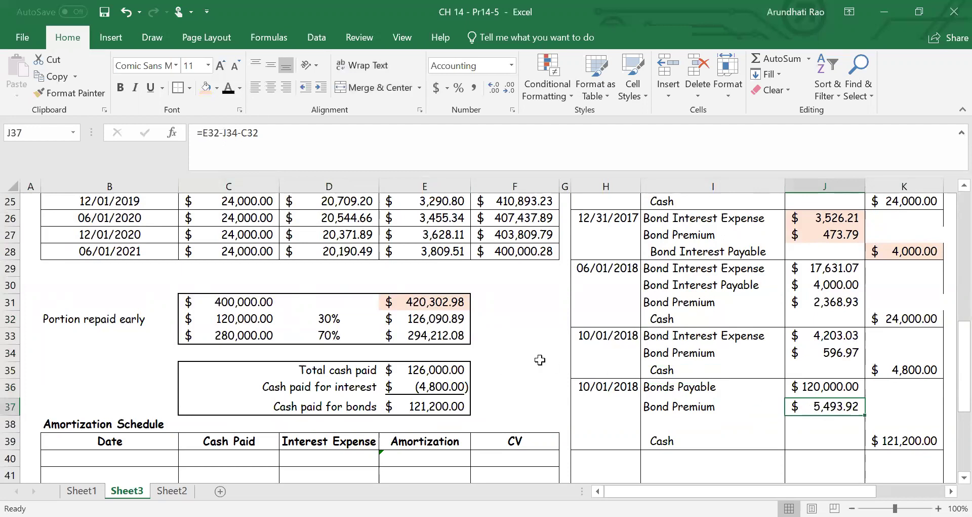
left_click(434, 321)
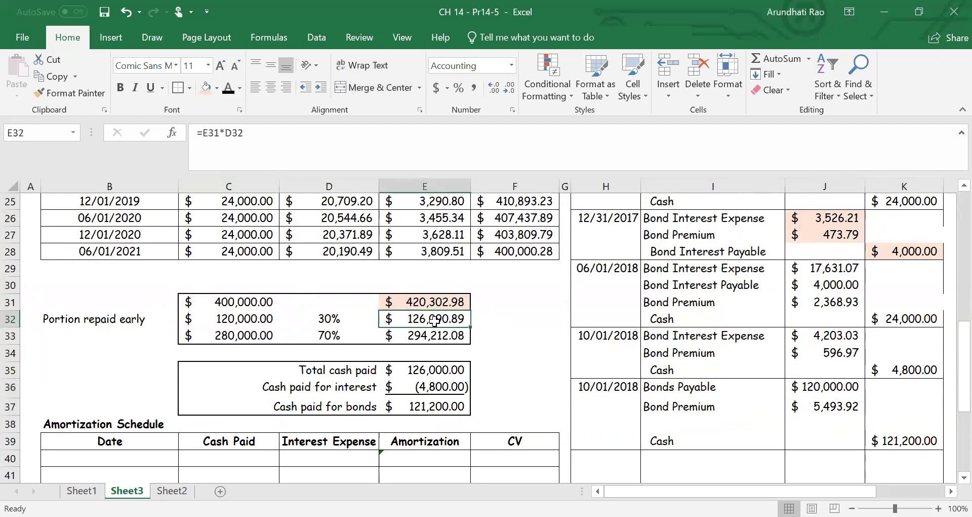
left_click(234, 322)
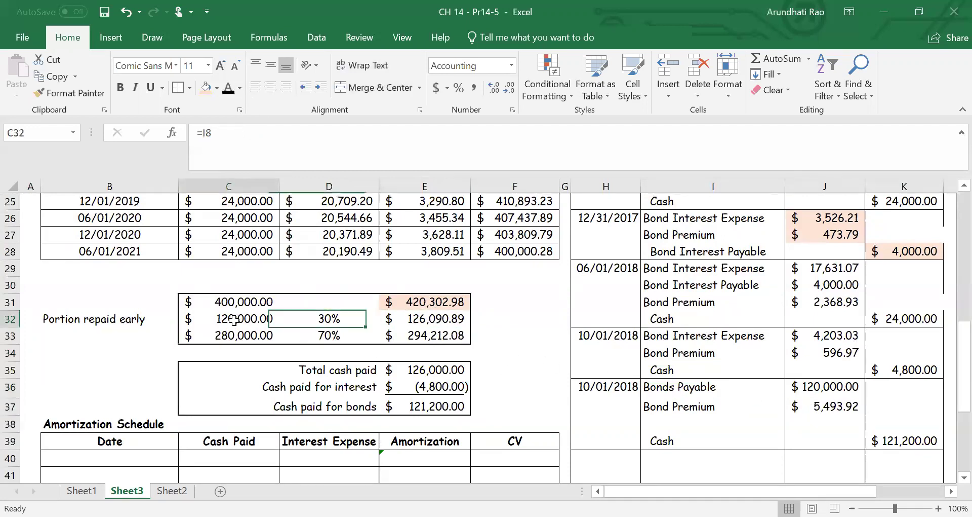
Step: Calculate the premium on the repaid bonds in F32 with the formula =E32-C32
left_click(520, 322)
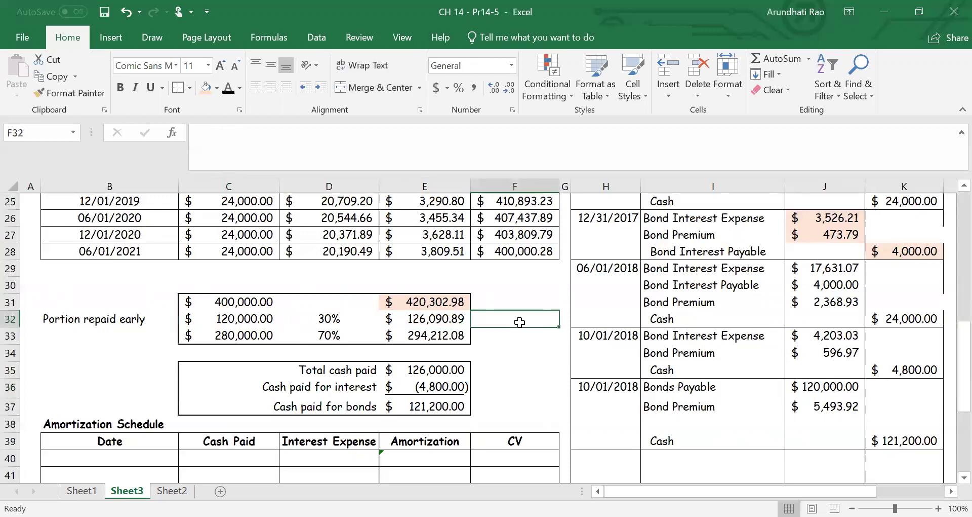
type("=")
left_click(440, 317)
type("-")
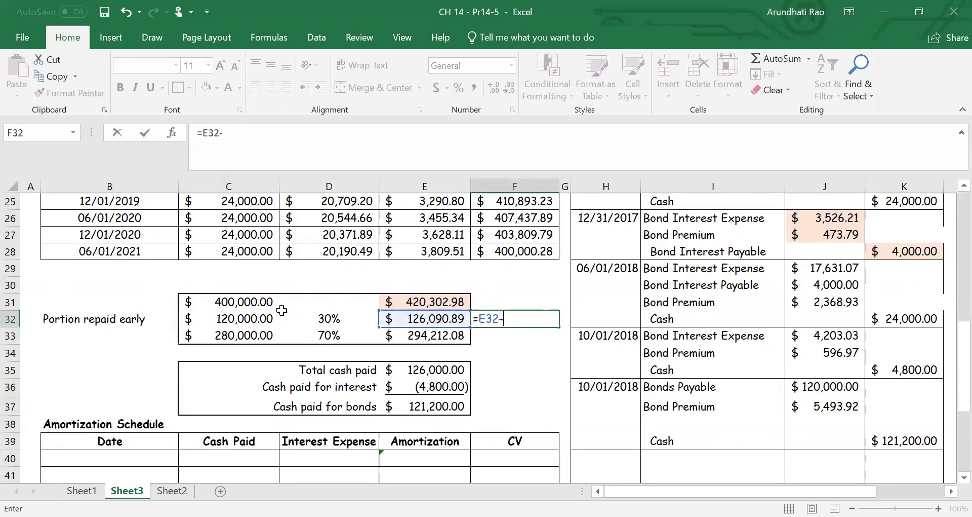
left_click(263, 319)
key("Return")
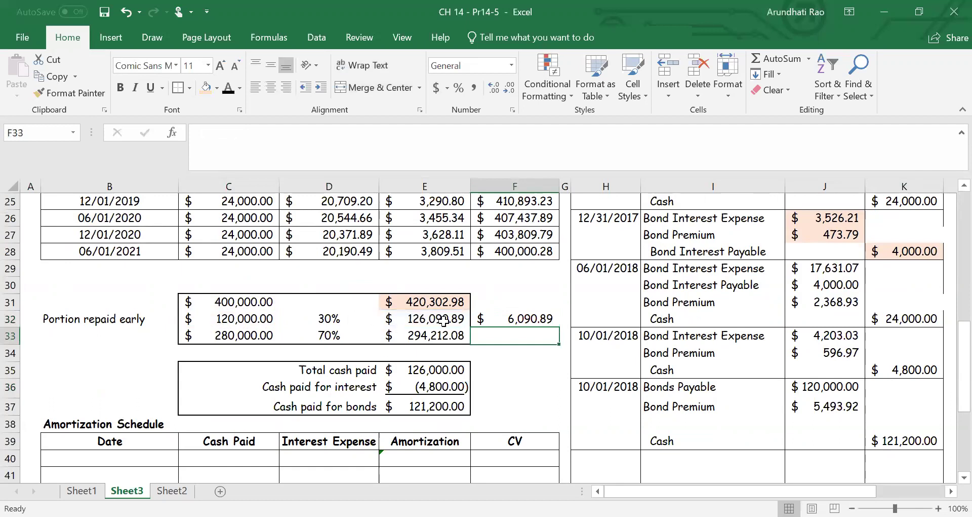
Step: Enter =-J34 in F33, total F32:F33 in F34 with AutoSum, and compare the total with the premium debit in J37
type("=-")
left_click(842, 353)
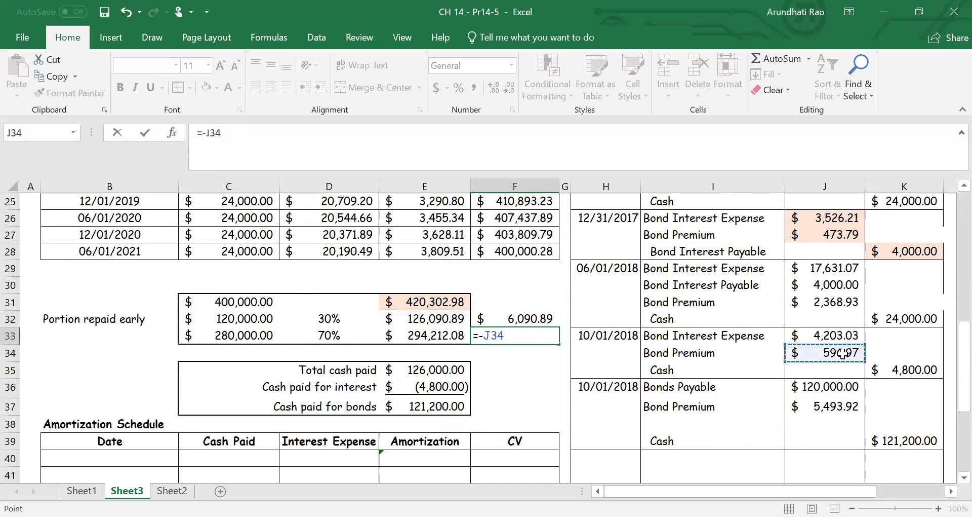
key("Return")
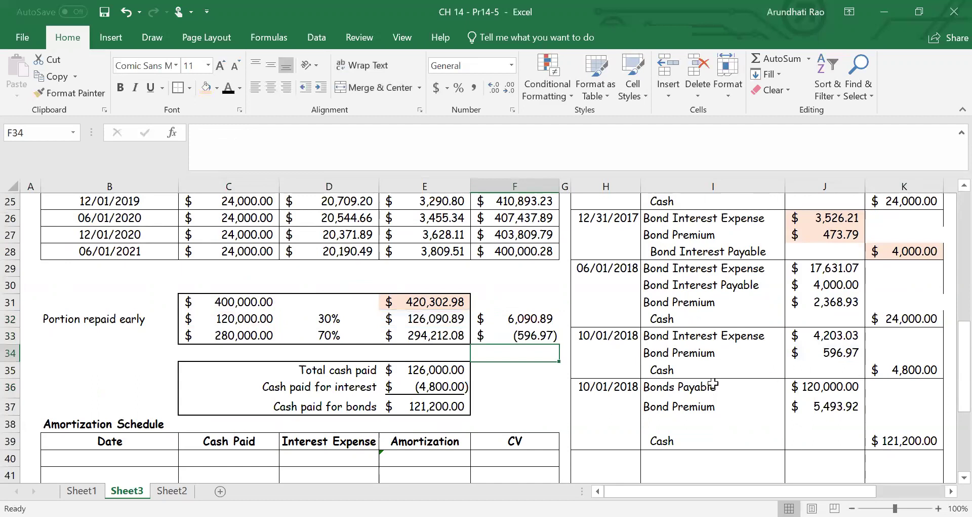
left_click_drag(543, 323, 537, 351)
left_click(768, 58)
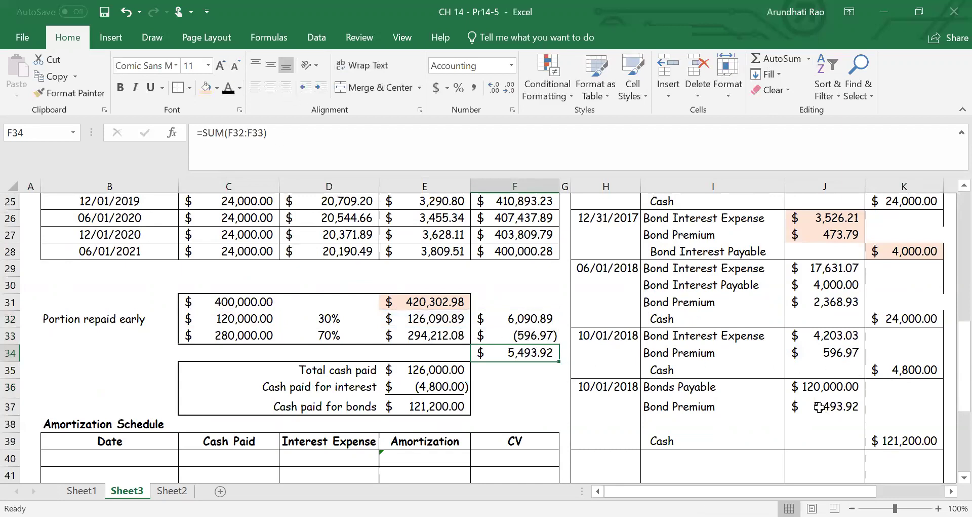
left_click(819, 407)
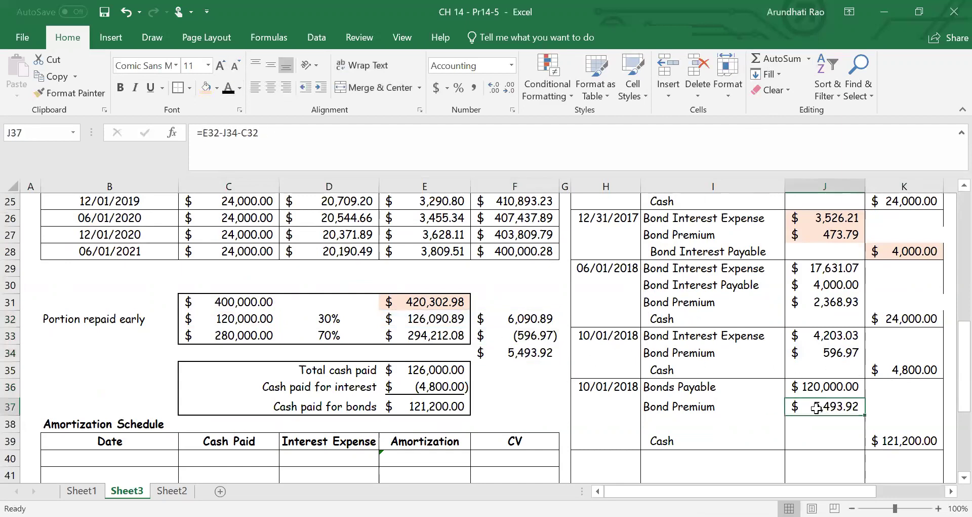
left_click(537, 352)
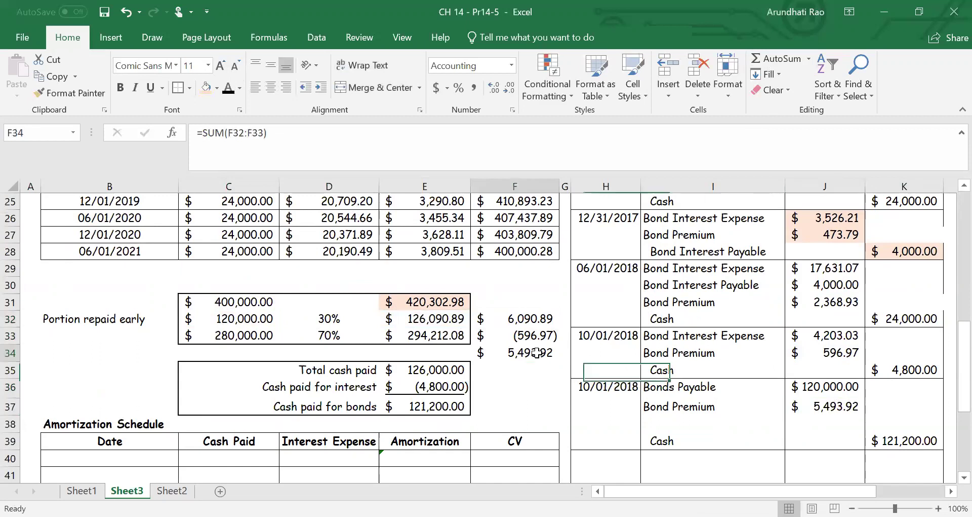
Step: Shade the premium total in F34 and the Bond Premium debit in J37 with the same light blue fill
left_click(219, 88)
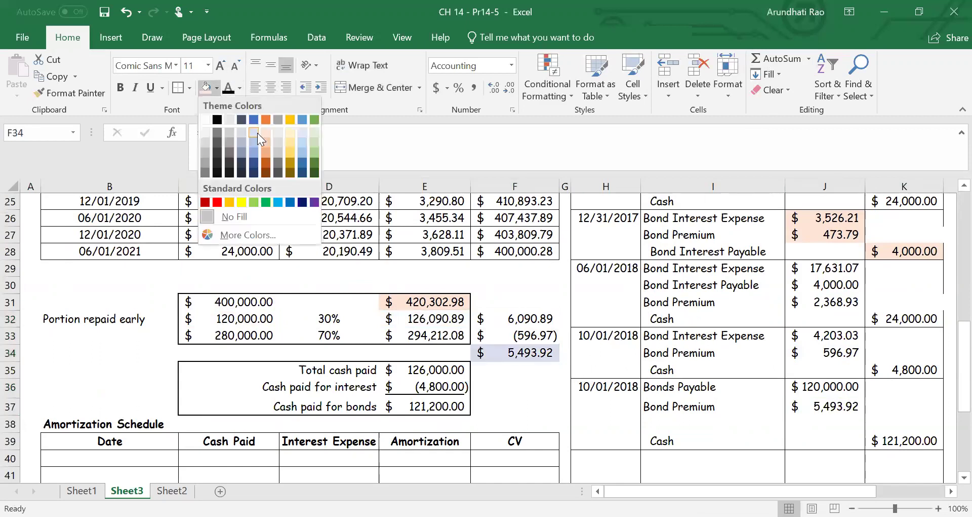
left_click(257, 133)
left_click(846, 406)
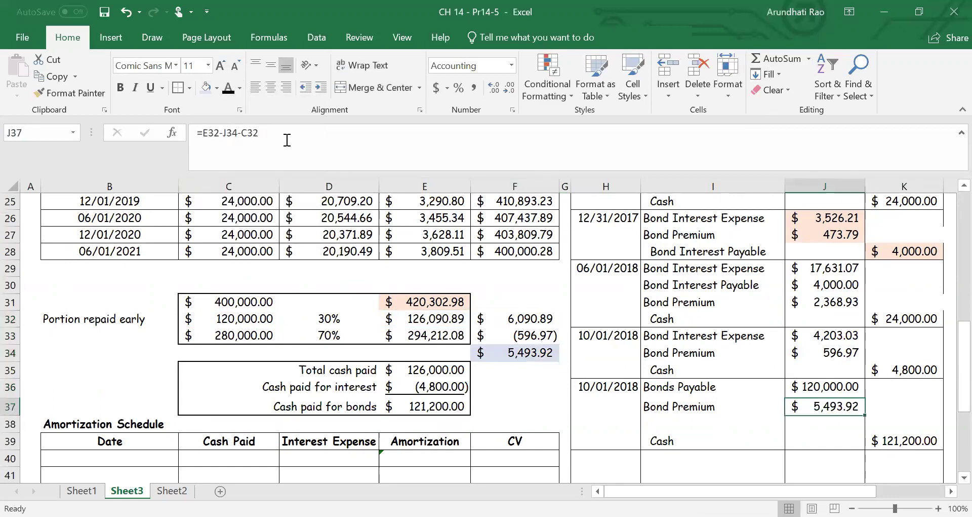
left_click(206, 89)
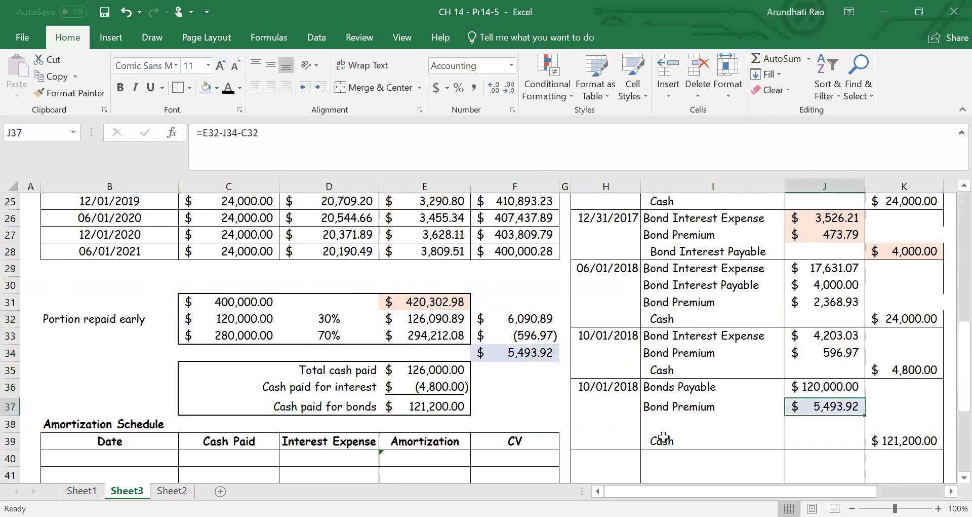
Step: Review the two 10/01/2018 journal entries, checking the interest expense, cash paid, repaid carrying value and cash credit formulas
left_click(600, 388)
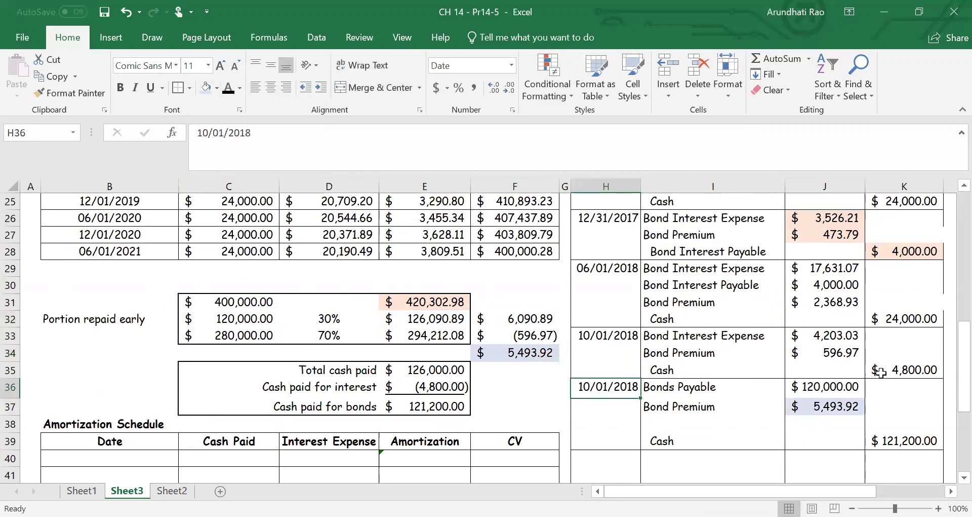
left_click(906, 372)
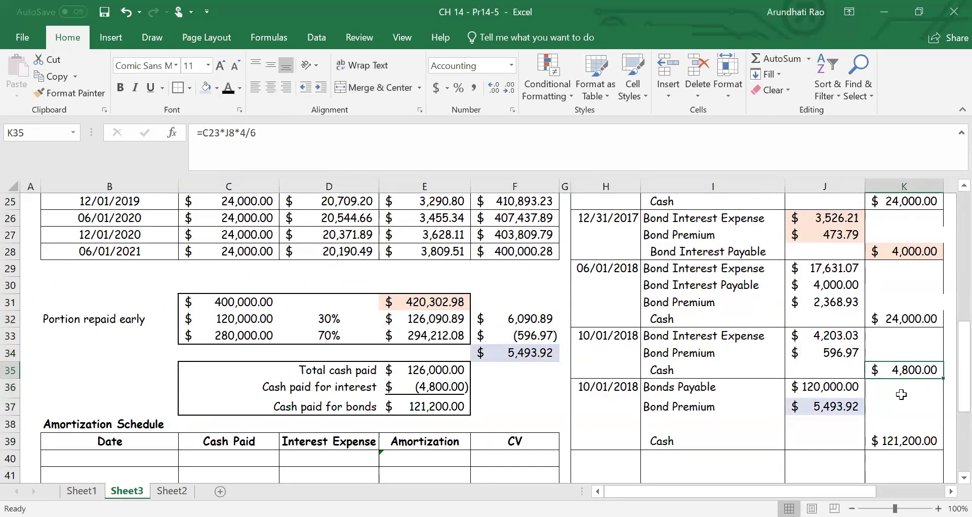
left_click(736, 336)
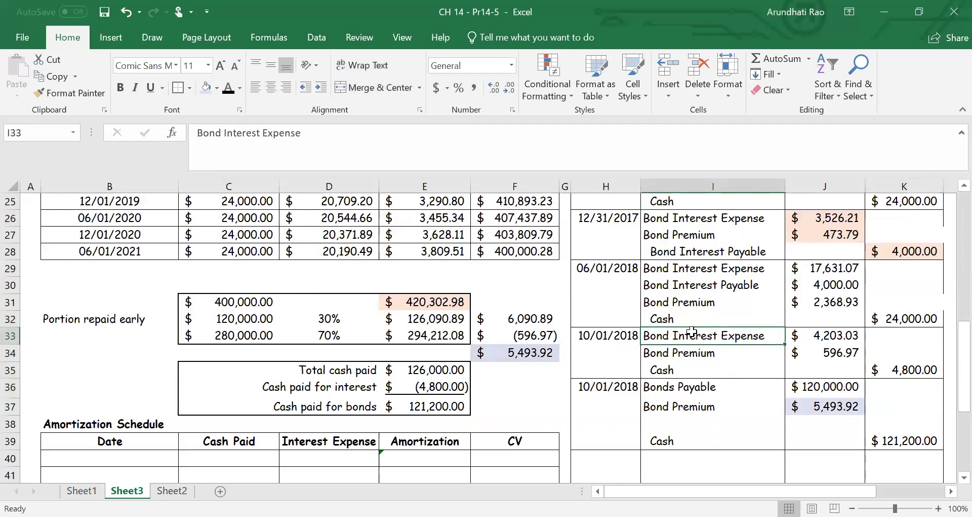
left_click(420, 319)
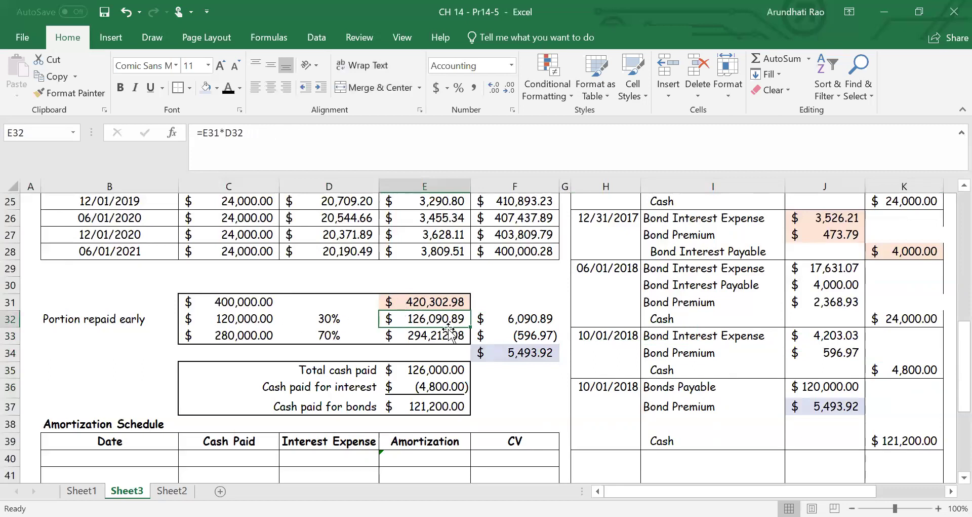
left_click(839, 338)
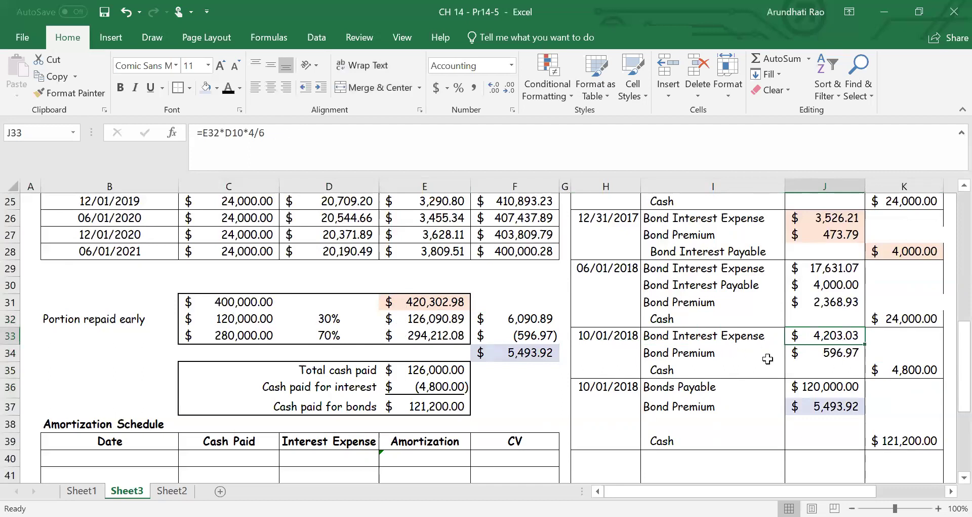
left_click(685, 391)
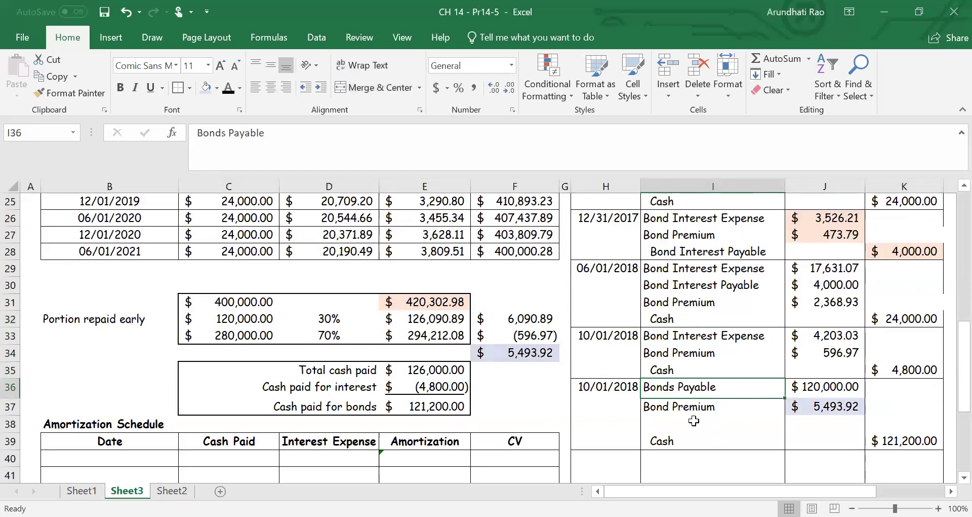
left_click(692, 435)
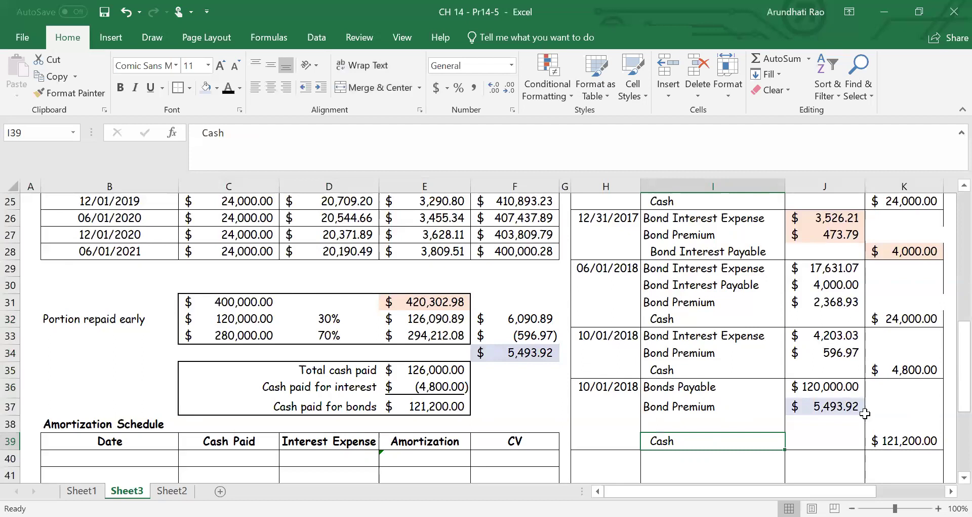
left_click(879, 433)
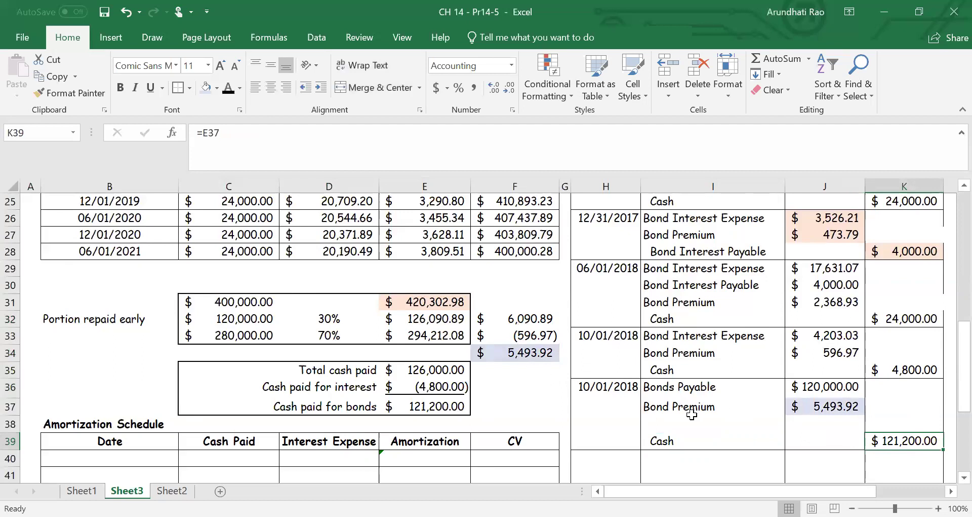
Step: Reveal the Gain on Remption line in I38:K38 with black font color and check its formula =J36+J37-K39
left_click_drag(674, 420, 941, 428)
left_click(229, 94)
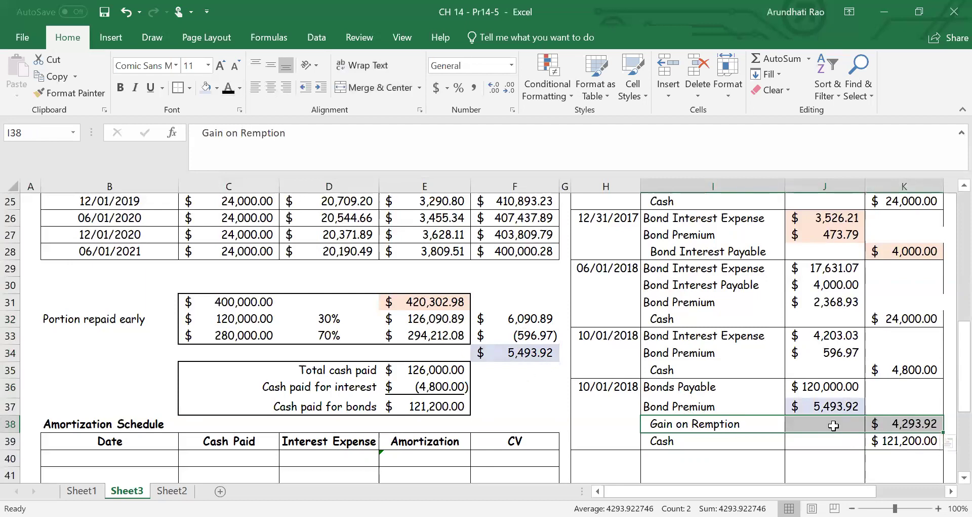
left_click(908, 427)
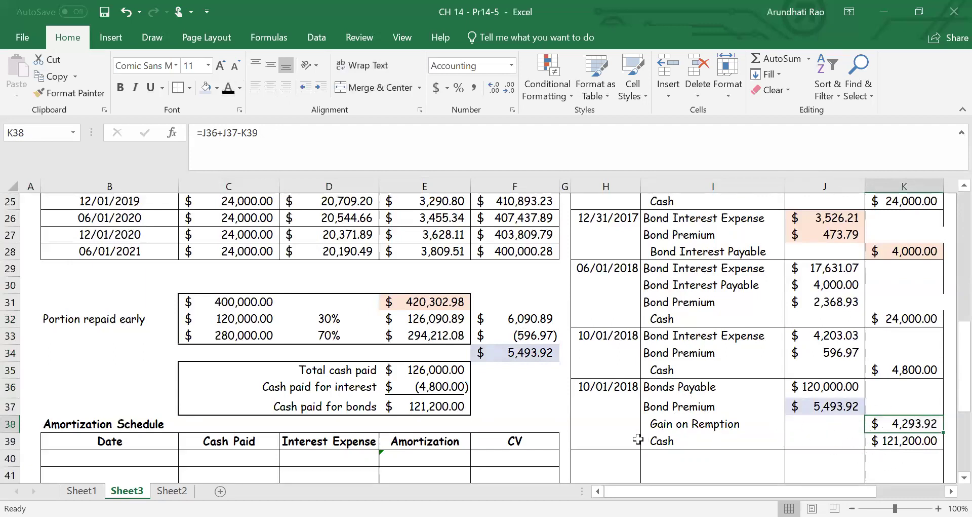
Step: Check the remaining 70% amounts in C33 and E33, and reveal the 06/01/2018 schedule row B40:F40 in black font
left_click(212, 338)
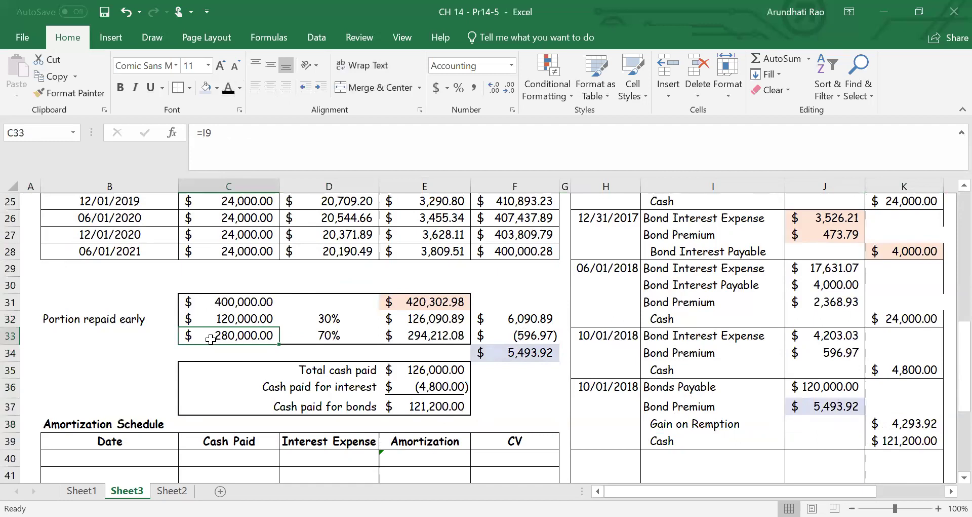
left_click(421, 338)
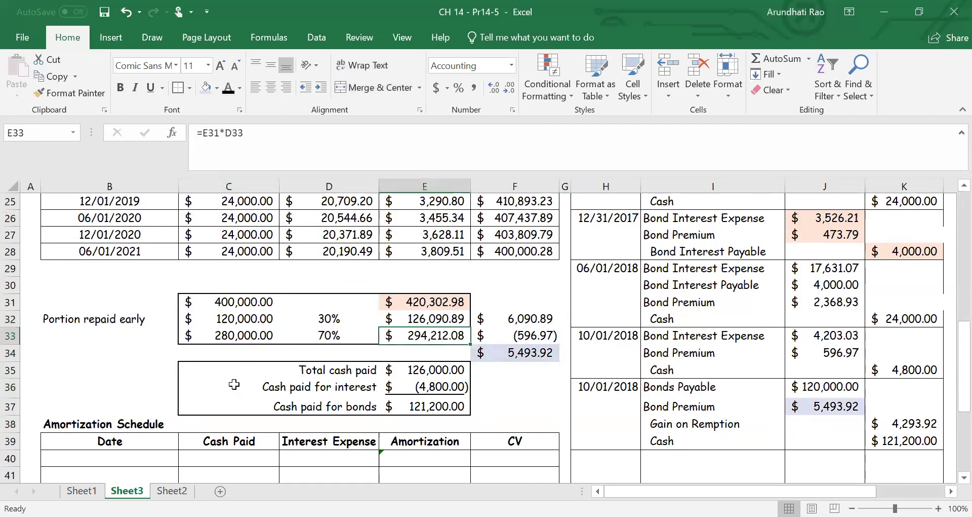
scroll(229, 384, "down", 3)
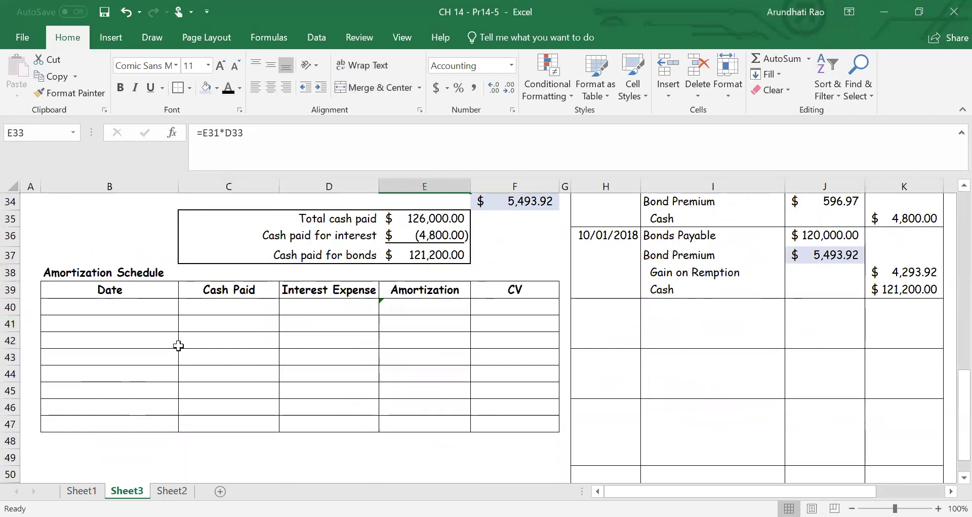
left_click_drag(137, 307, 496, 302)
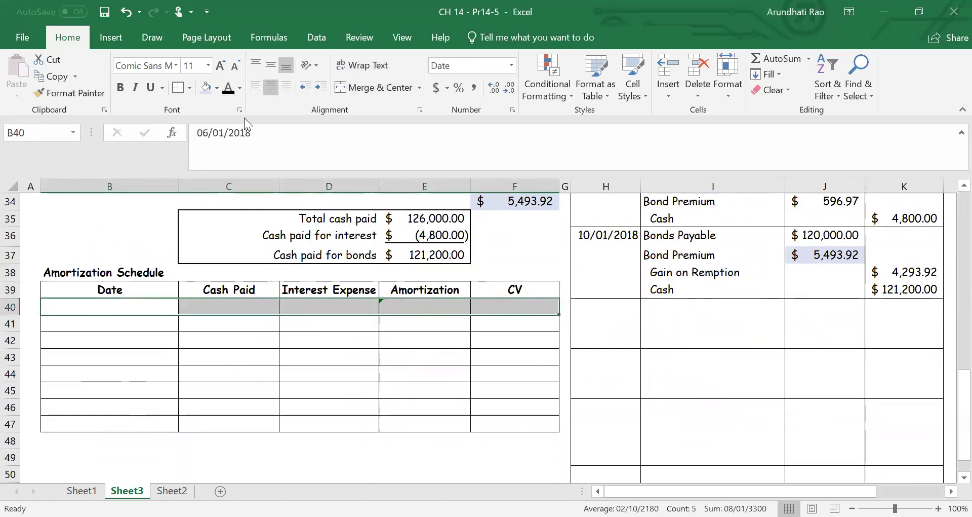
left_click(229, 88)
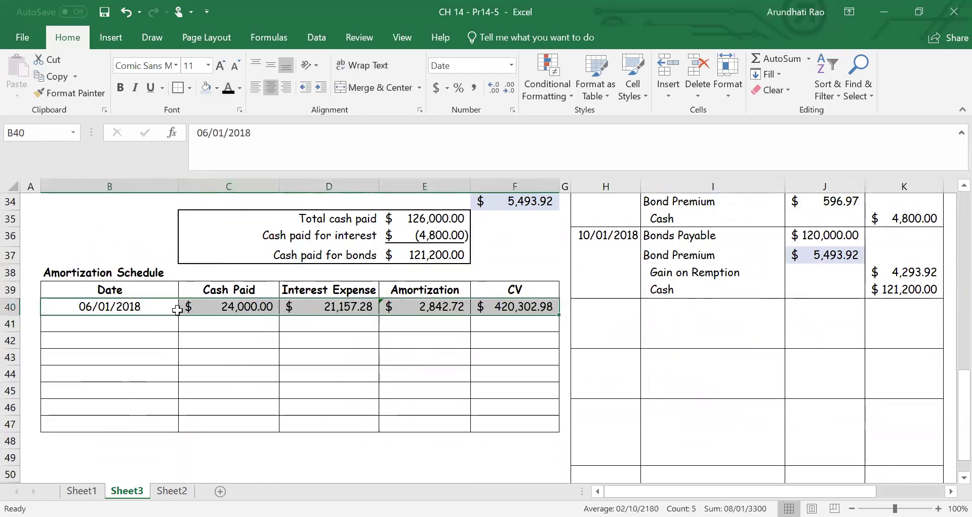
left_click(144, 306)
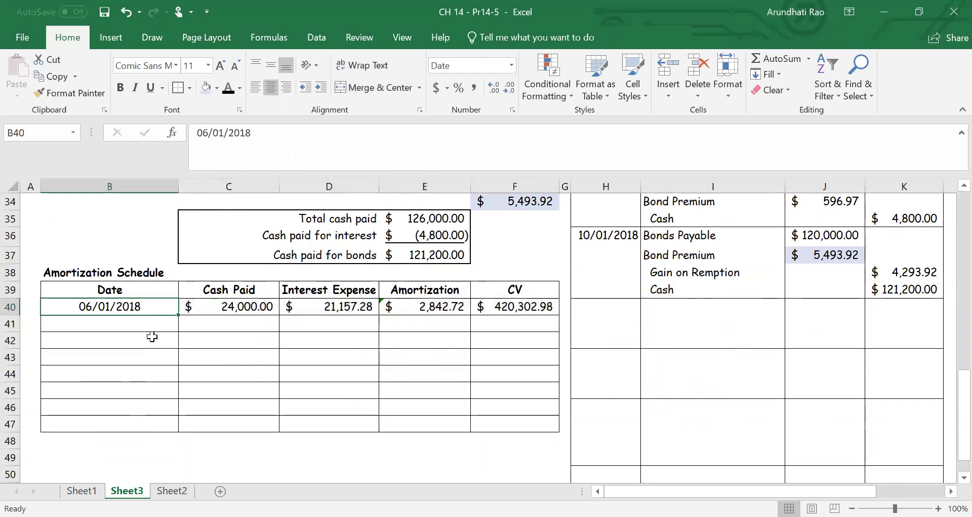
Step: Reveal the 12/01/2018 journal entry date in H40 with black font color
scroll(152, 337, "up", 1)
left_click(588, 357)
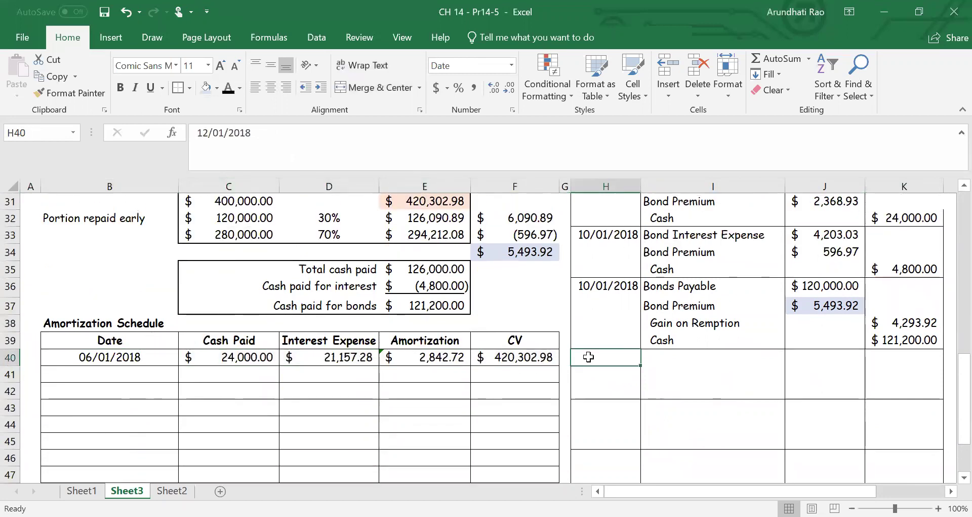
left_click(229, 88)
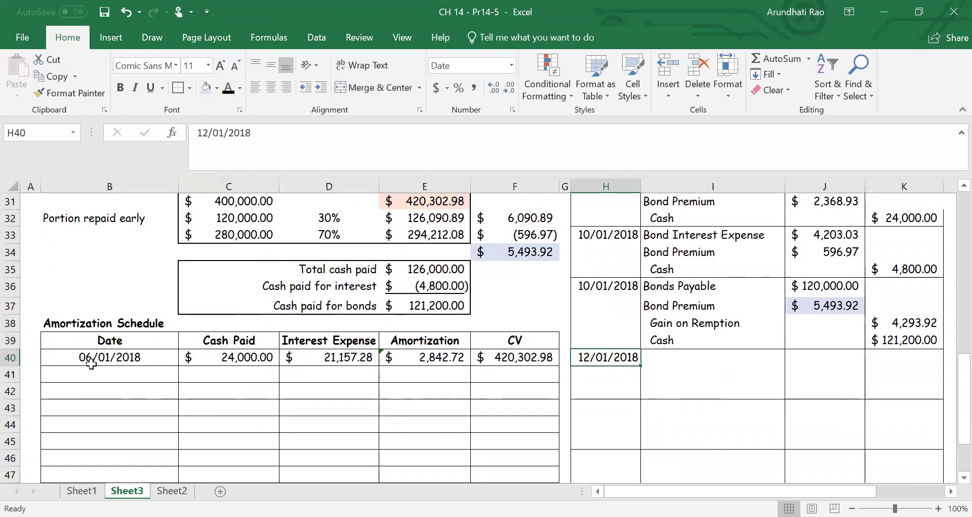
Step: Reveal the second 06/01/2018 date in B41 and the remaining carrying value in F41, linked by =E33, in black font
left_click(146, 374)
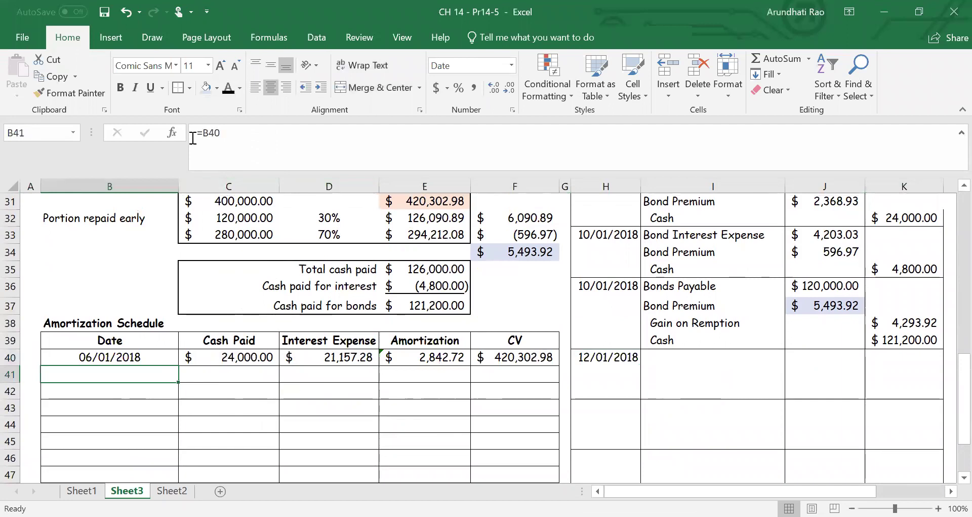
left_click(226, 91)
left_click(486, 374)
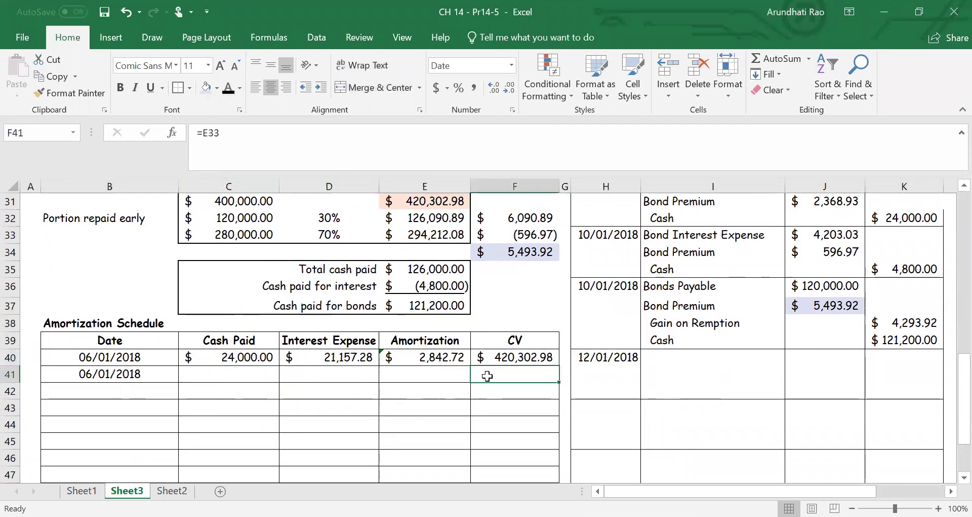
left_click(227, 90)
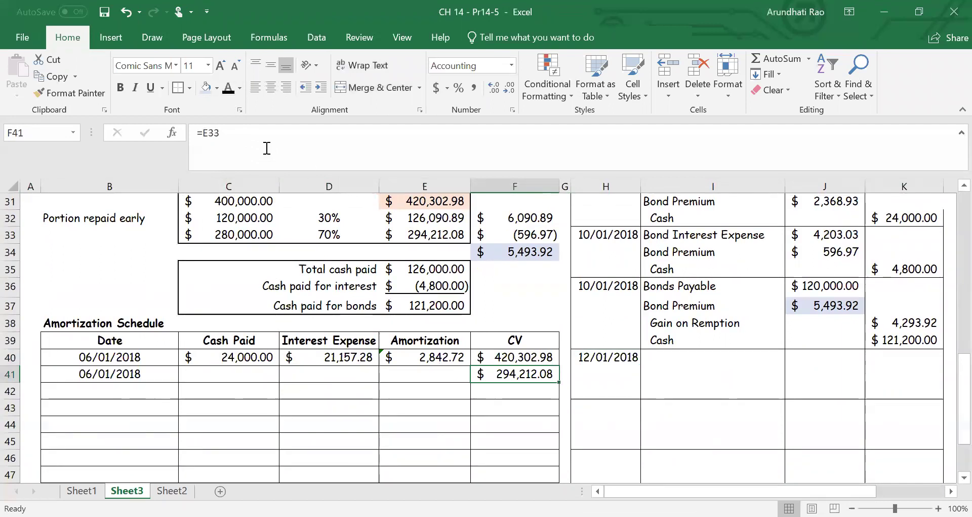
Step: Color the carrying value in F41 and its source cell E33 red
left_click(241, 89)
left_click(235, 157)
key("ctrl+bracketleft")
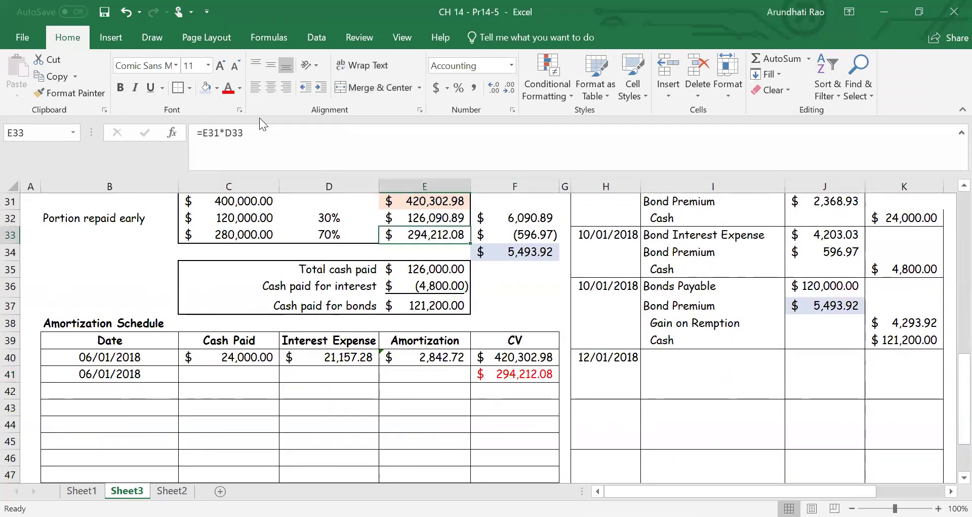
left_click(228, 89)
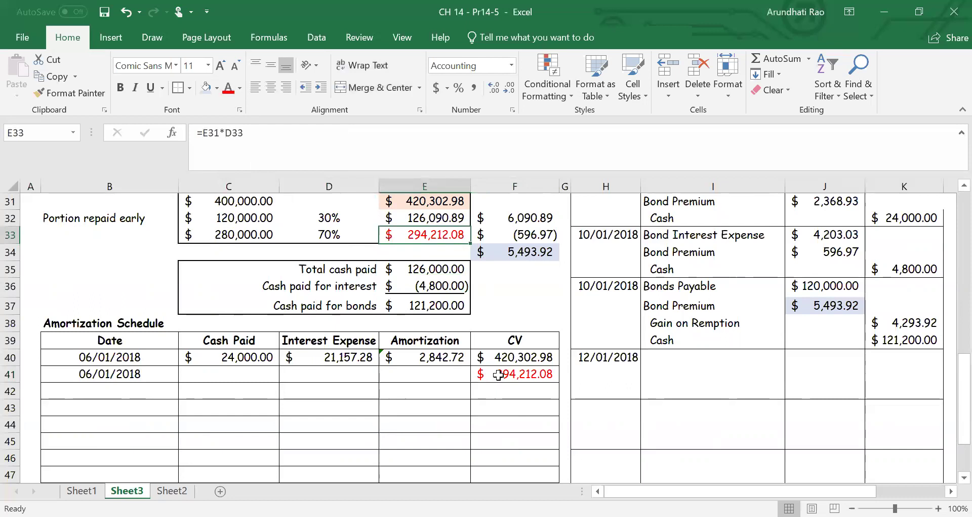
Step: Reveal the 12/01/2018 date in B42 of the second amortization schedule with black font color
left_click(140, 394)
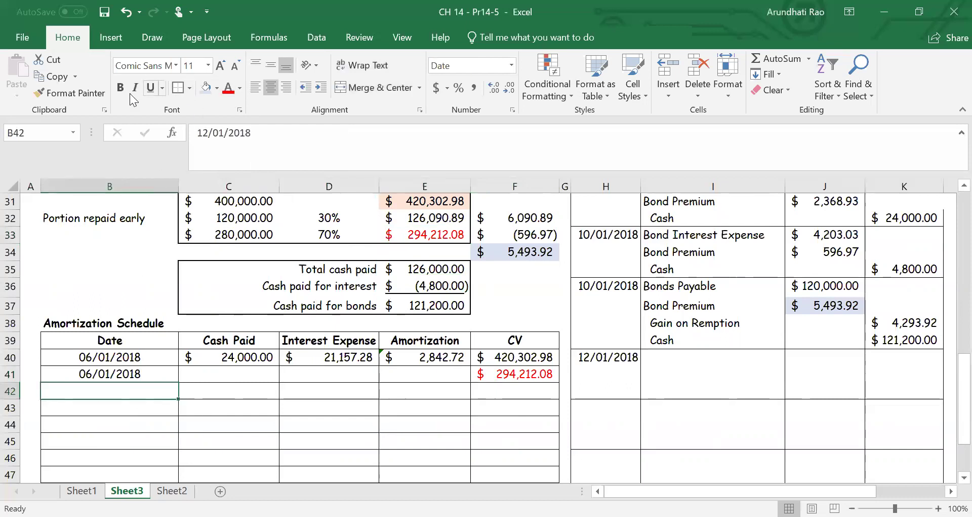
left_click(240, 80)
left_click(243, 101)
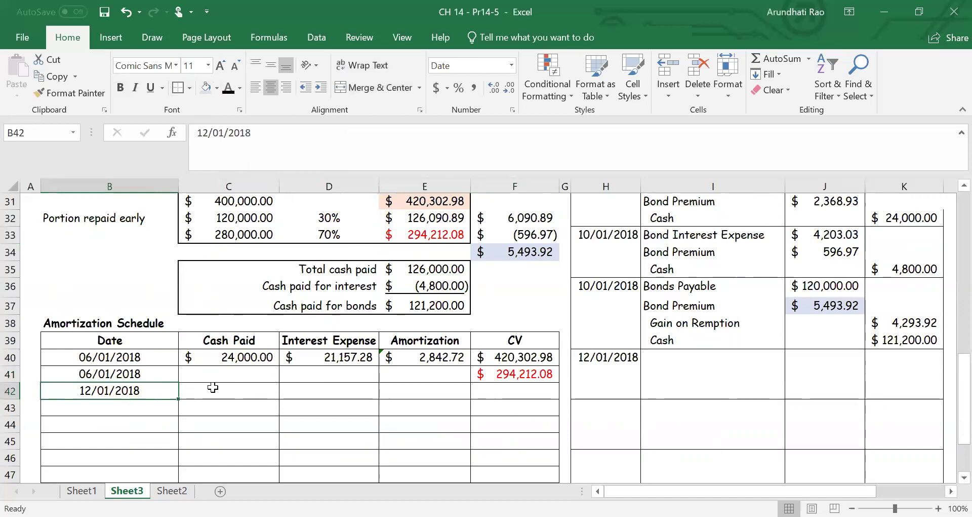
Step: Check C40, the remaining face value in C33 and the rate in D9, and reveal the cash paid formula =C40*D33 in C42 in black
left_click(222, 355)
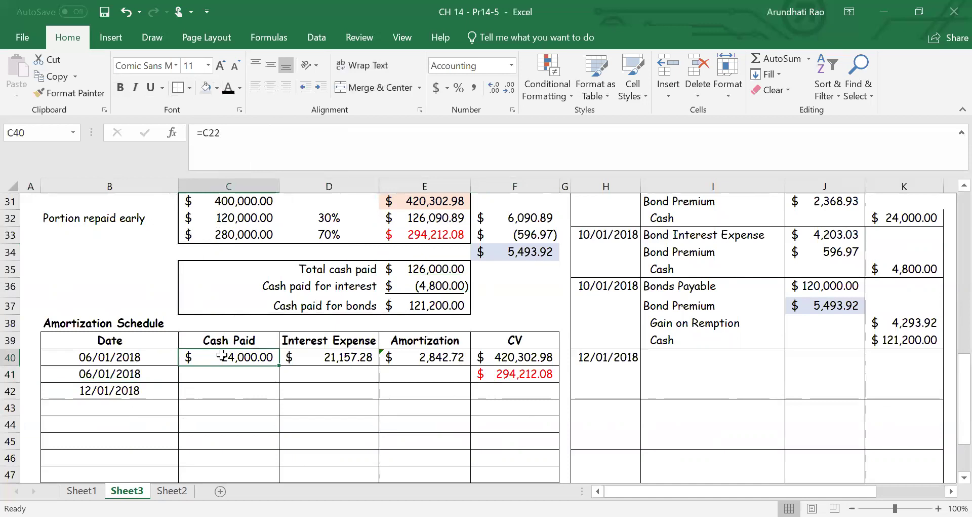
left_click(238, 234)
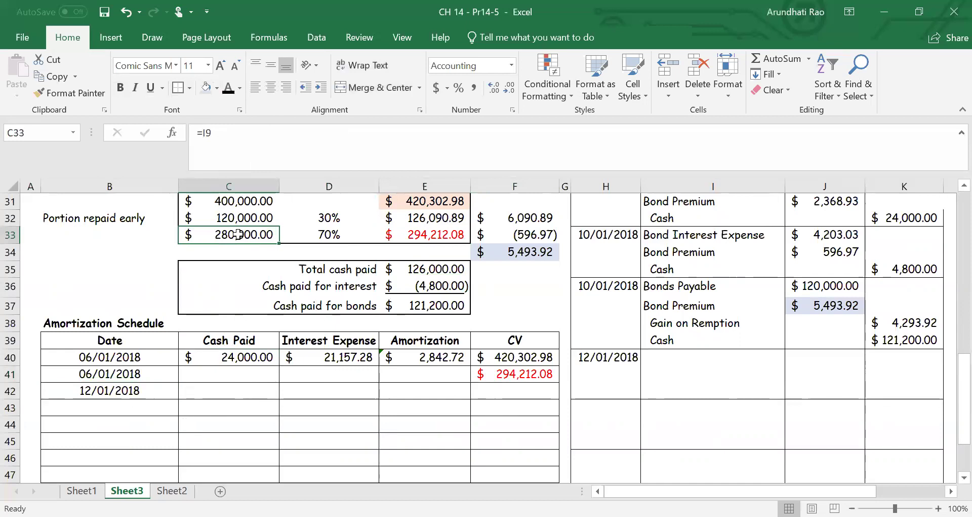
scroll(237, 234, "up", 9)
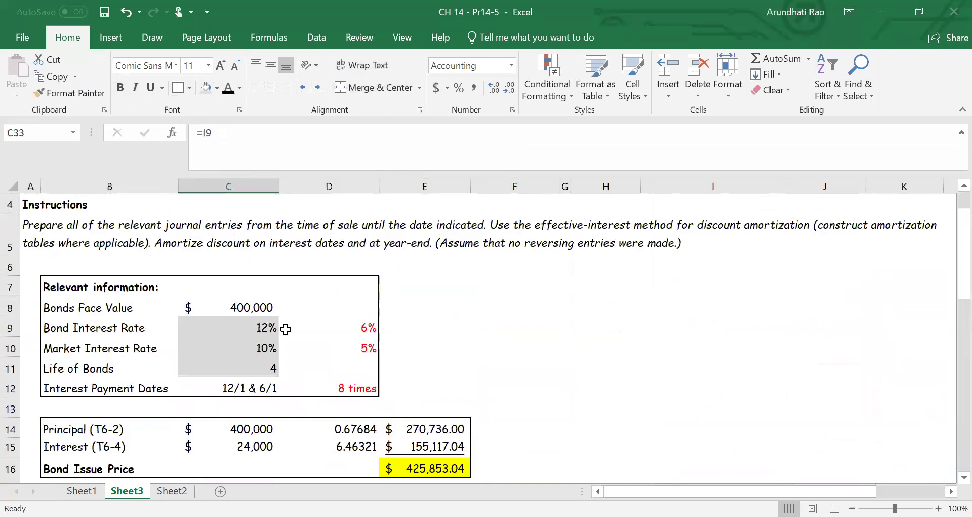
left_click(289, 332)
scroll(304, 330, "down", 5)
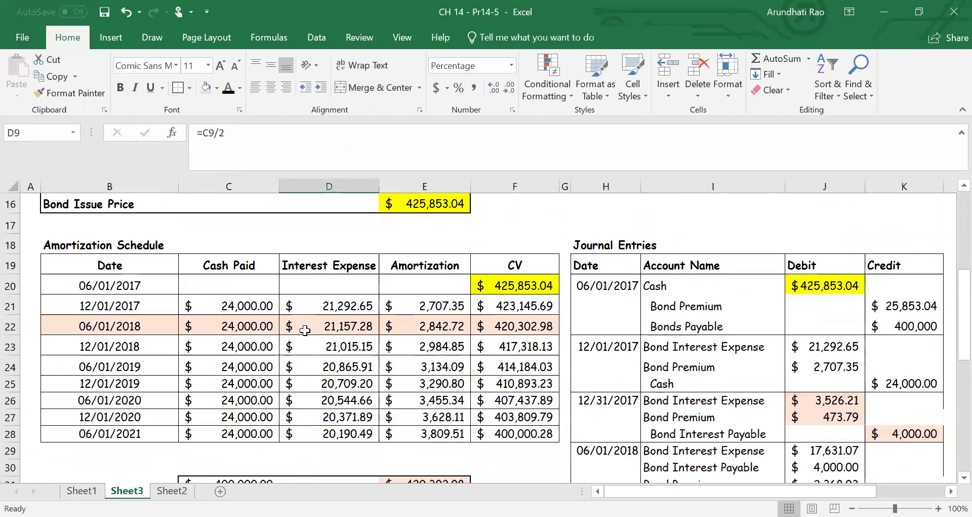
scroll(307, 331, "down", 3)
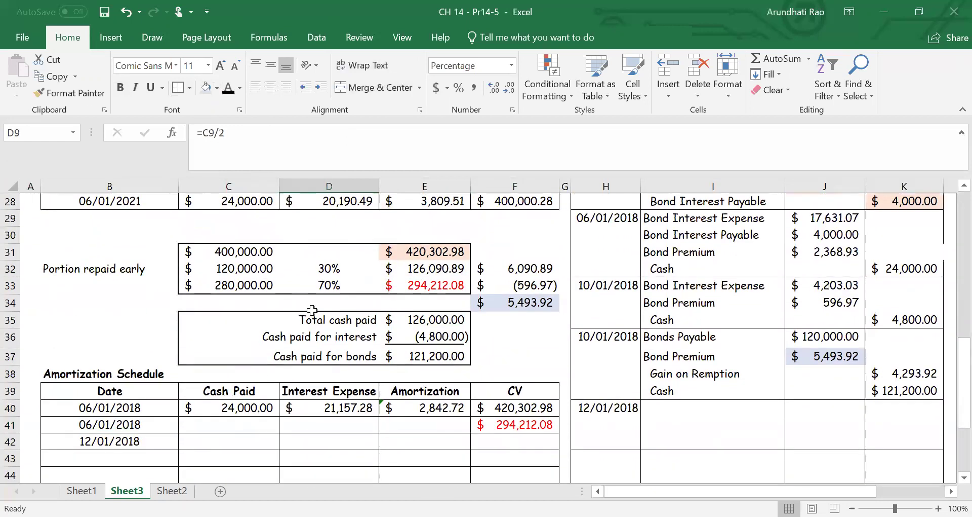
left_click(261, 427)
left_click(255, 441)
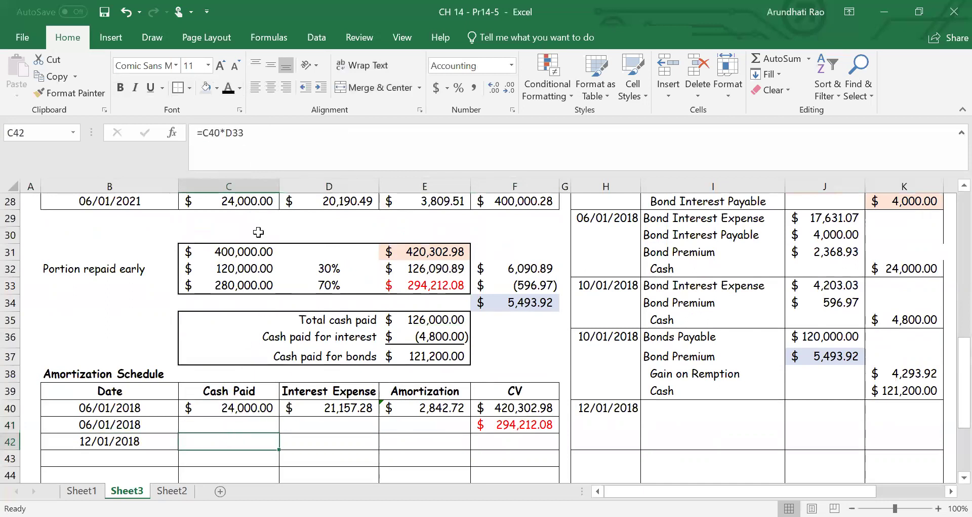
left_click(227, 90)
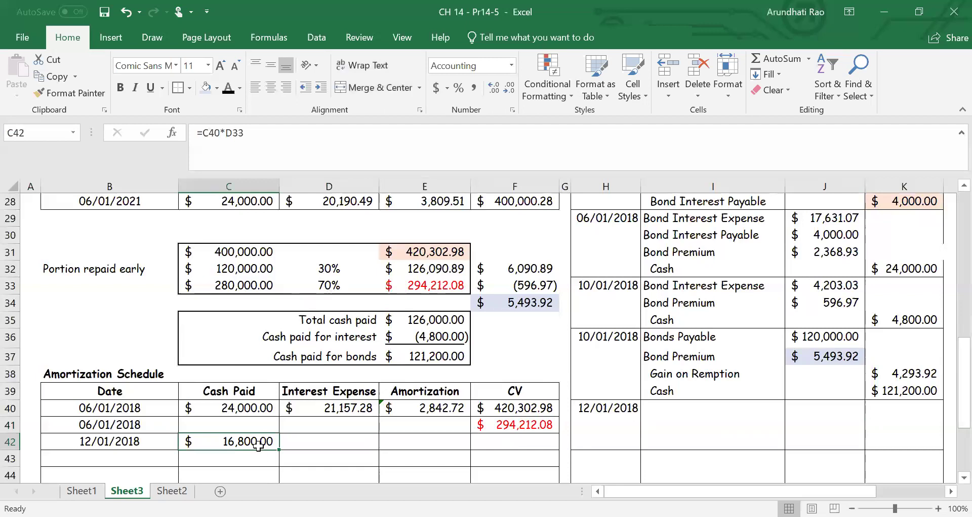
Step: Reveal the remaining payment dates and cash paid amounts in B43:C47 of the second amortization schedule with black font color
scroll(259, 439, "down", 2)
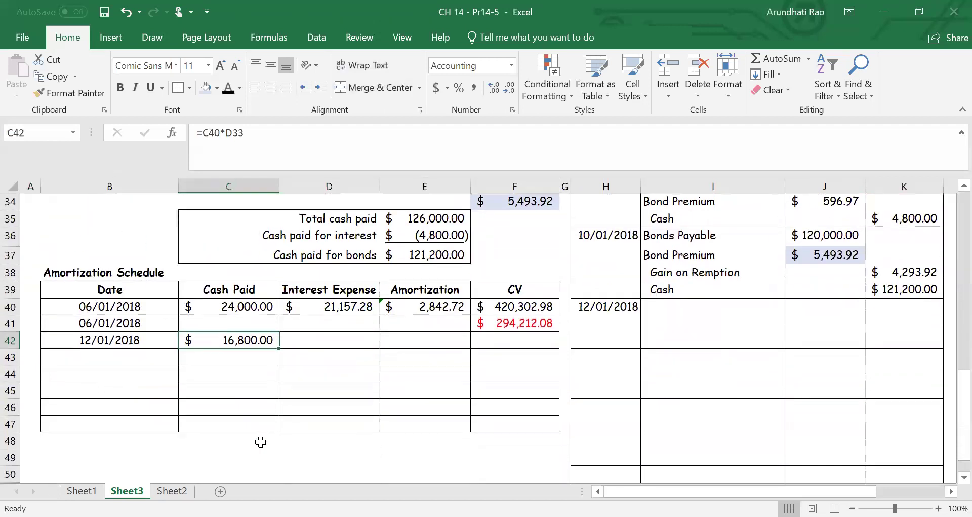
left_click_drag(159, 360, 219, 420)
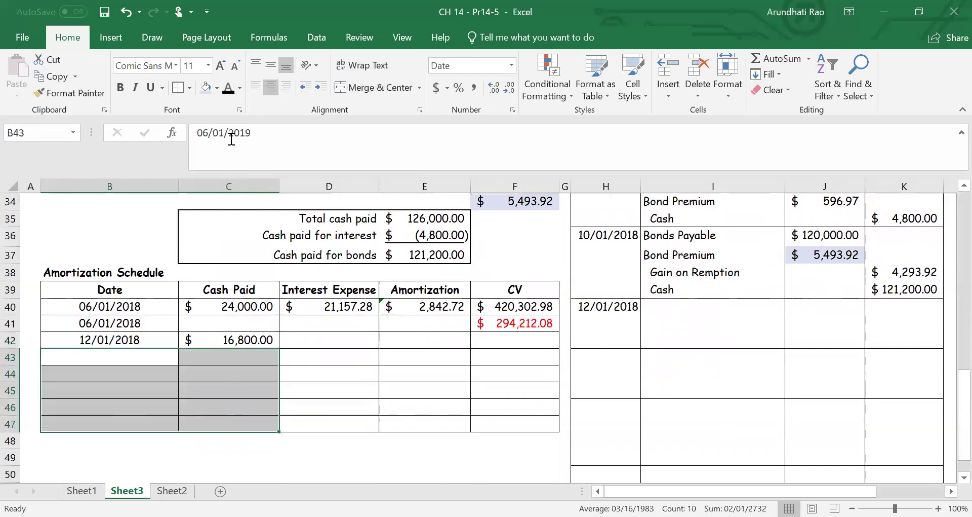
left_click(228, 87)
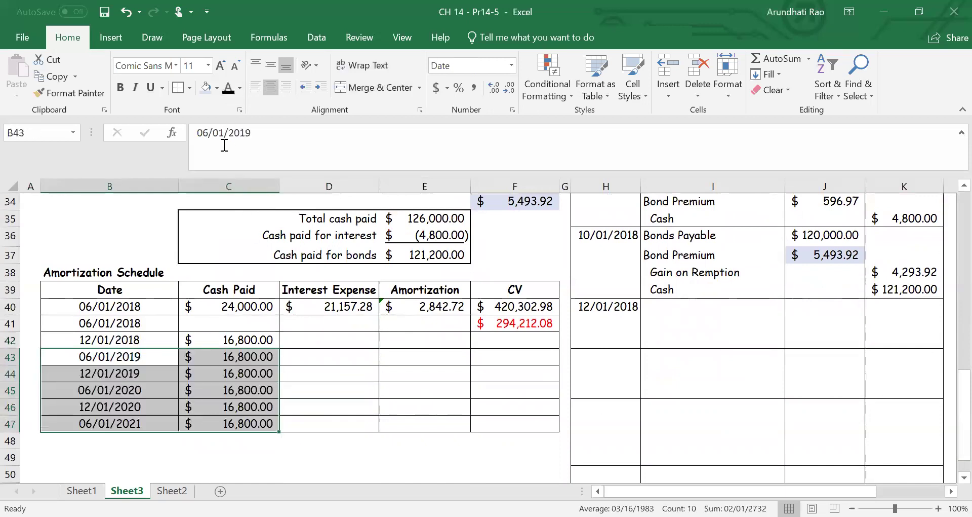
left_click(215, 454)
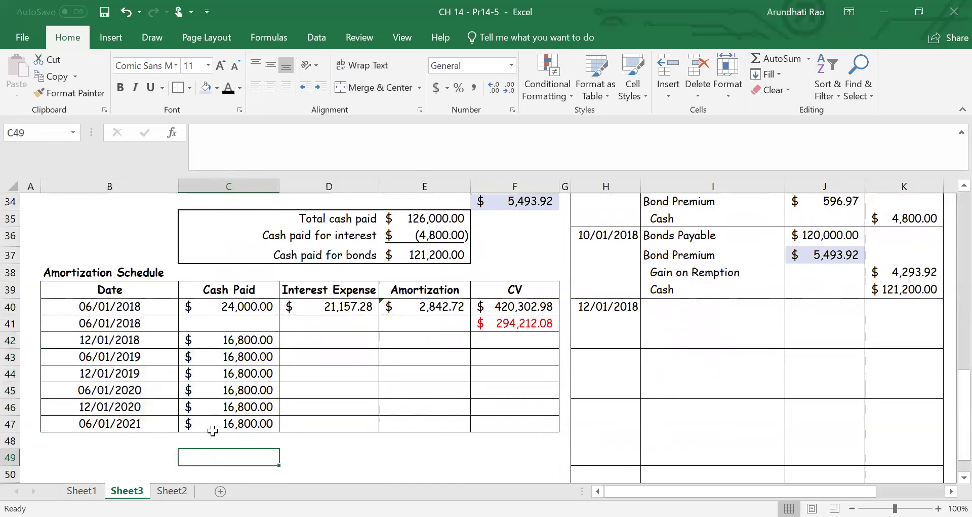
Step: Reveal the 12/01/2018 interest expense =F41*$D$10, amortization =C42-D42 and carrying value =F41-E42 in D42:F42 in black
left_click(249, 338)
left_click(494, 325)
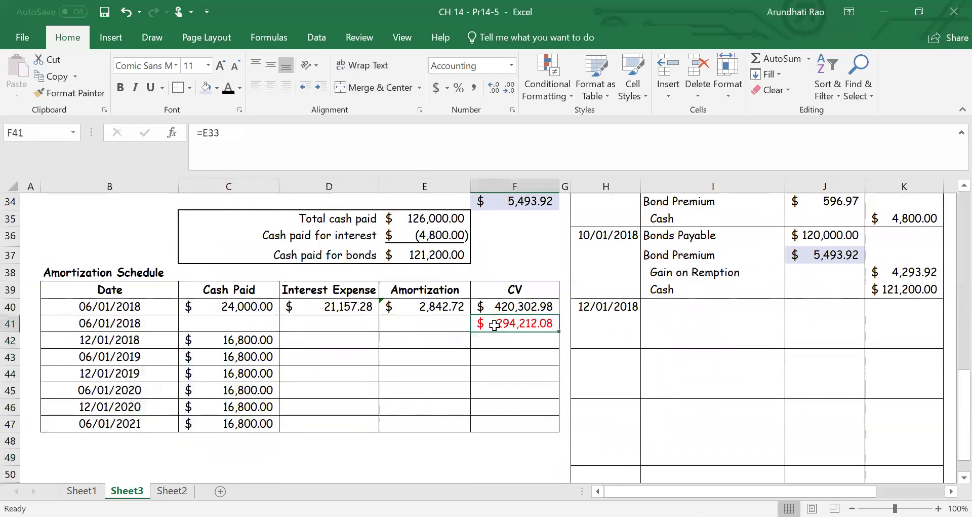
left_click(354, 341)
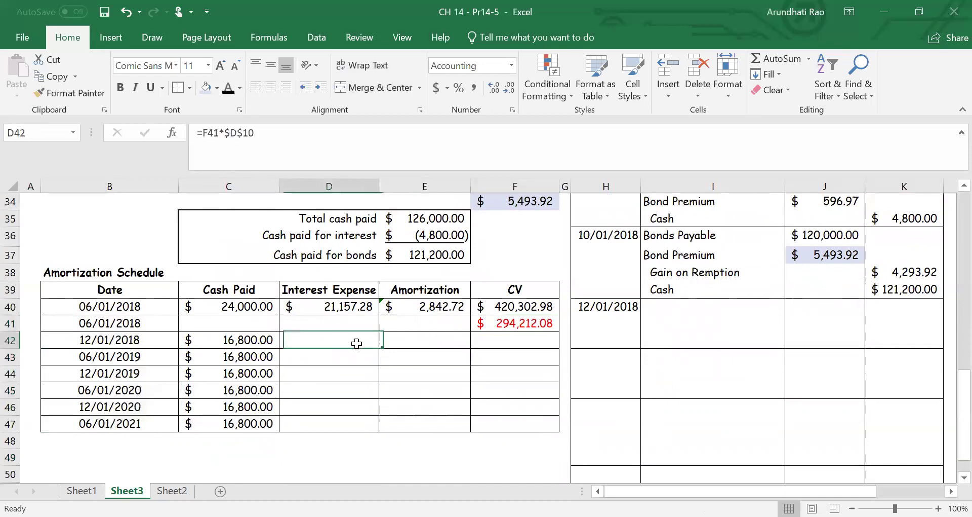
left_click(223, 91)
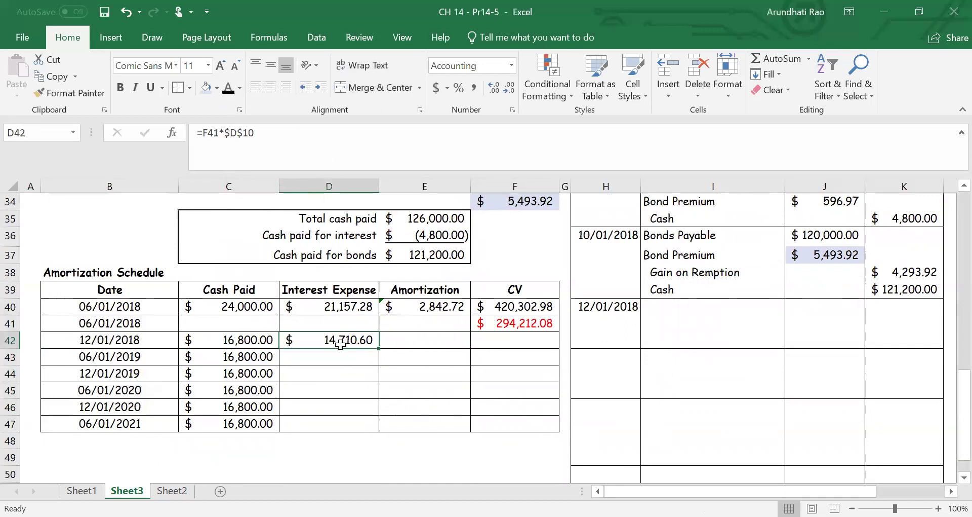
left_click(404, 343)
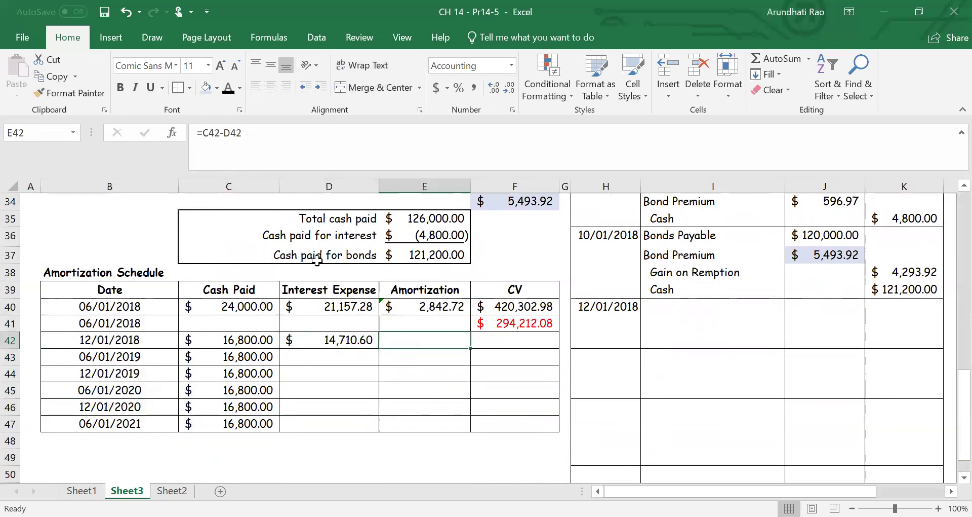
left_click(228, 87)
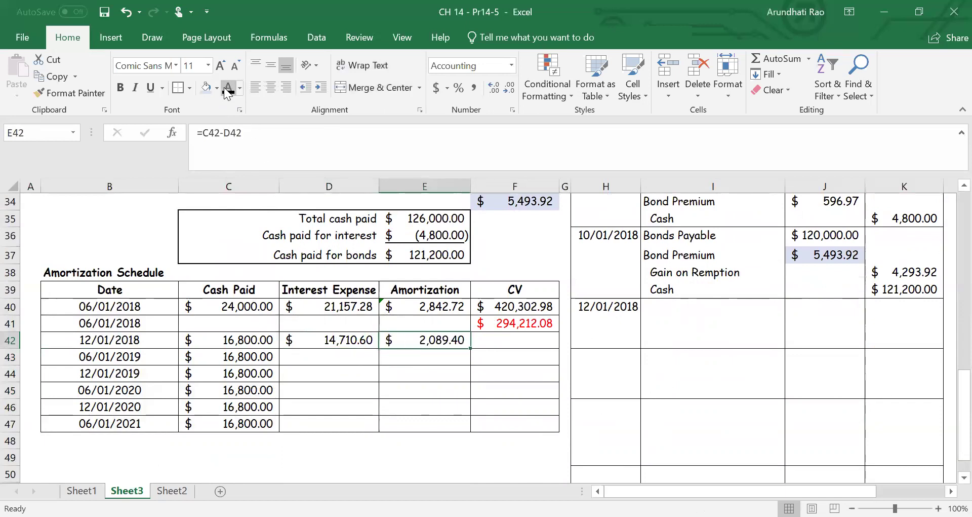
left_click(508, 340)
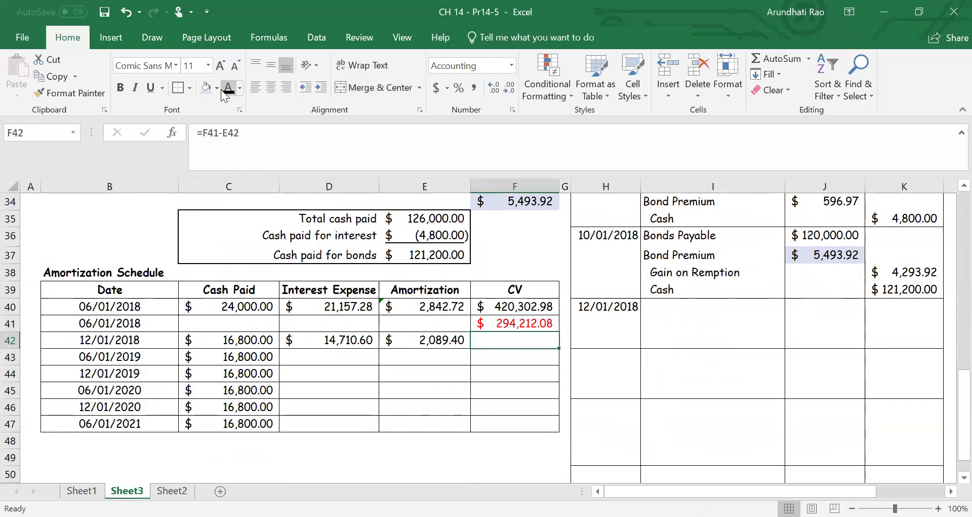
left_click(227, 87)
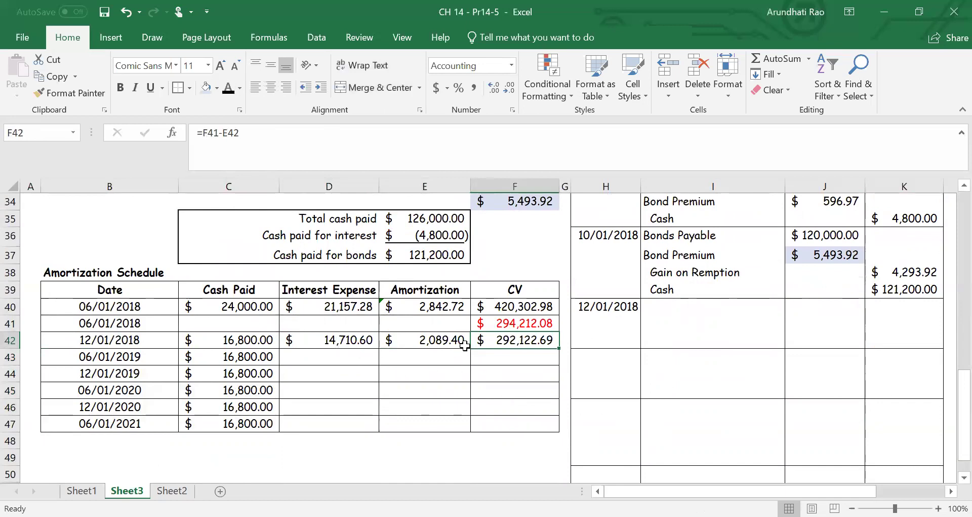
Step: Reveal the remaining interest expense, amortization and carrying values in D43:F47 in black font
left_click_drag(365, 355, 538, 425)
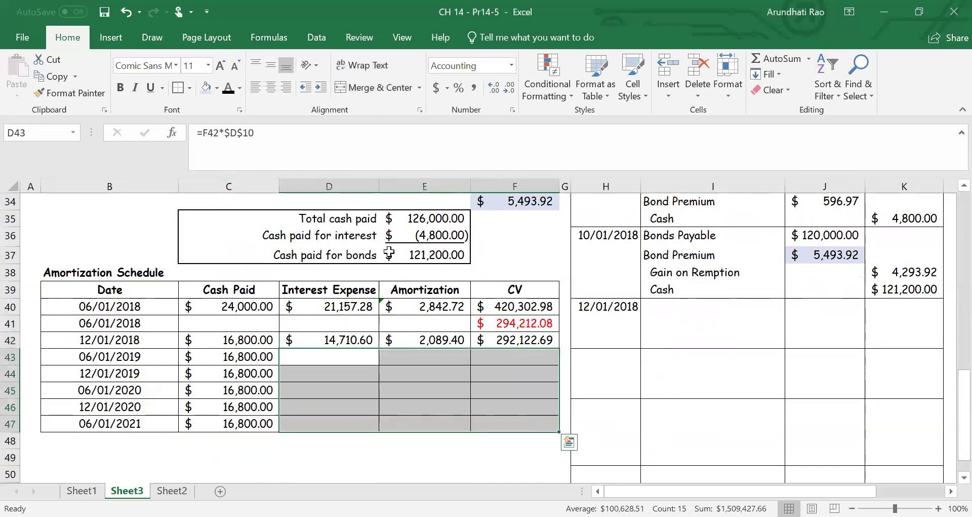
key("ctrl+d")
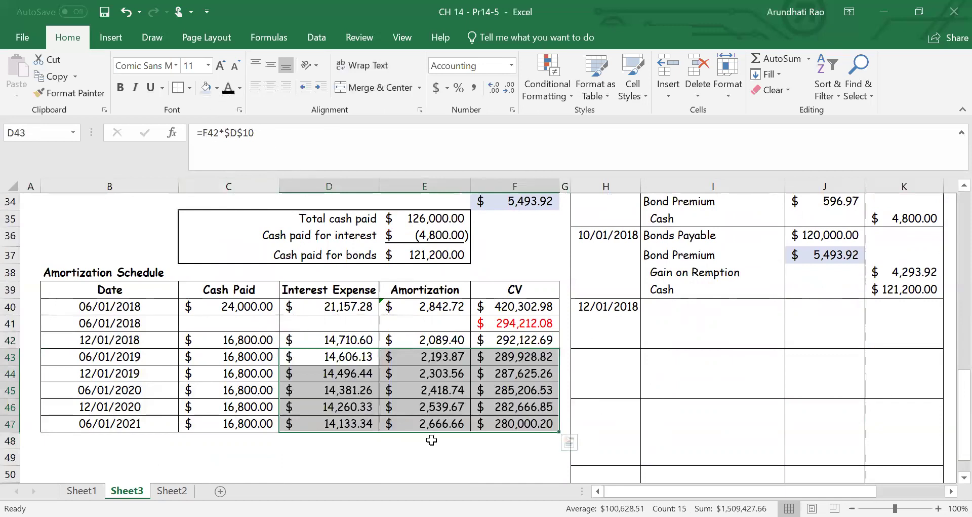
left_click(506, 423)
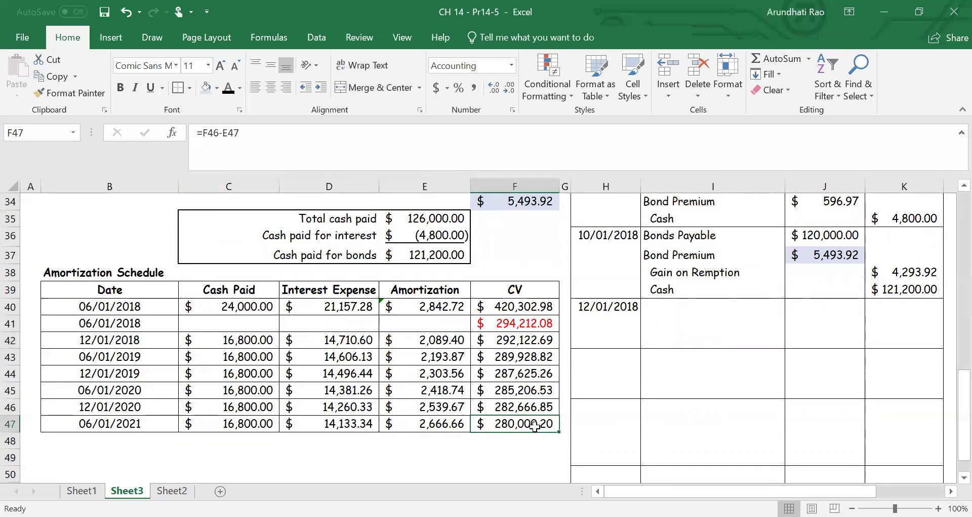
Step: Highlight the 12/01/2018 cash paid, interest expense and amortization in C42:E42 with a light green fill
left_click(613, 310)
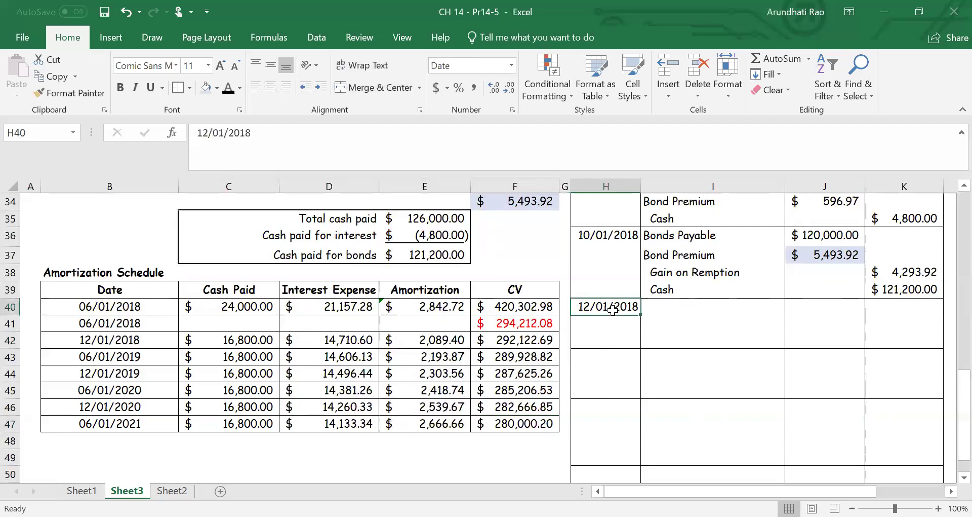
left_click(235, 341)
left_click_drag(235, 342, 431, 335)
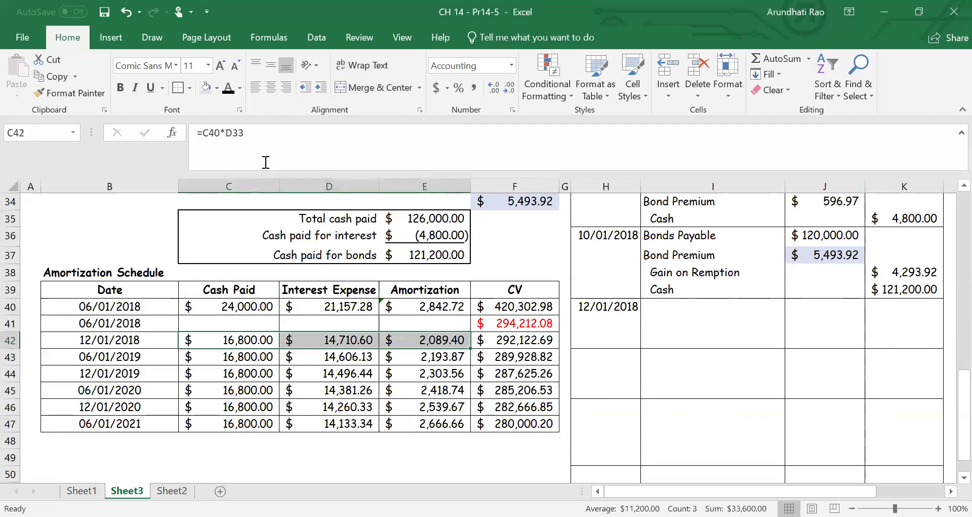
left_click(218, 88)
left_click(315, 142)
Step: Reveal the 12/01/2018 journal entry in I40:K42 in black font and fill its amounts in J40:K42 light green
left_click_drag(722, 304, 886, 332)
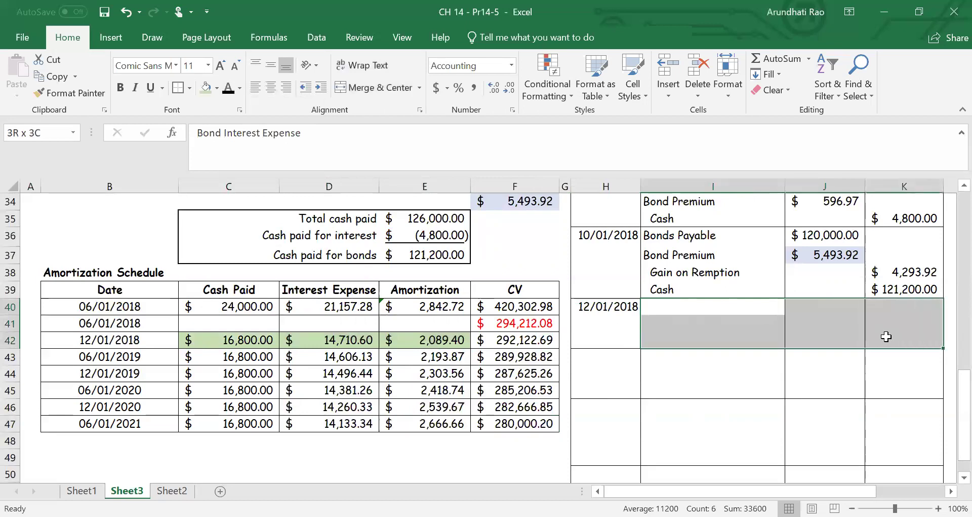
left_click(228, 88)
left_click_drag(805, 303, 893, 335)
left_click(200, 88)
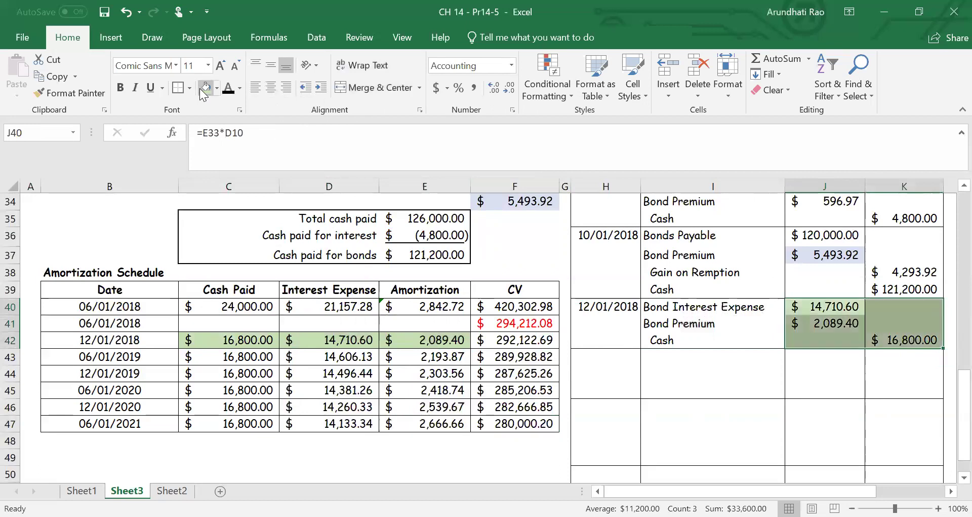
left_click(678, 308)
left_click(686, 327)
left_click(686, 341)
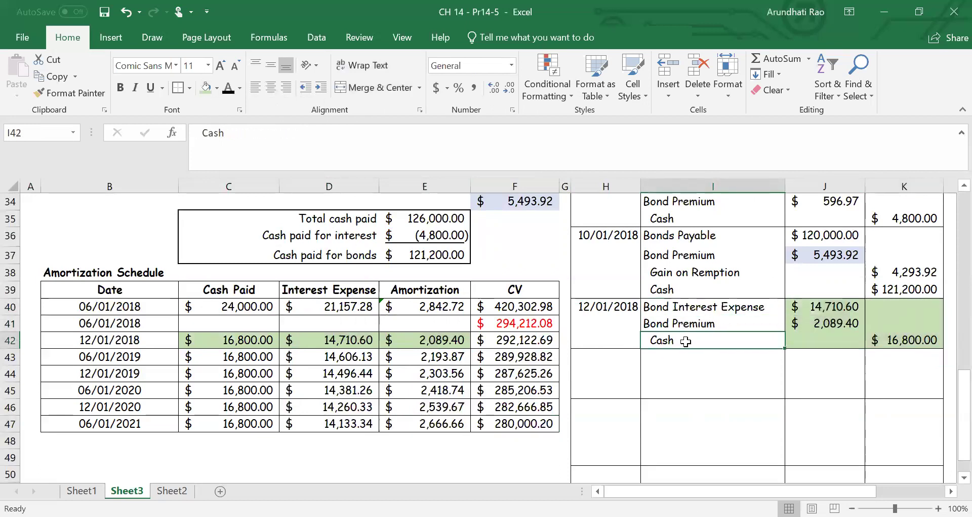
Step: Reveal the 12/31/2018 date in H43 and the accrual entry's account titles in I43:I45 in black font
left_click(624, 361)
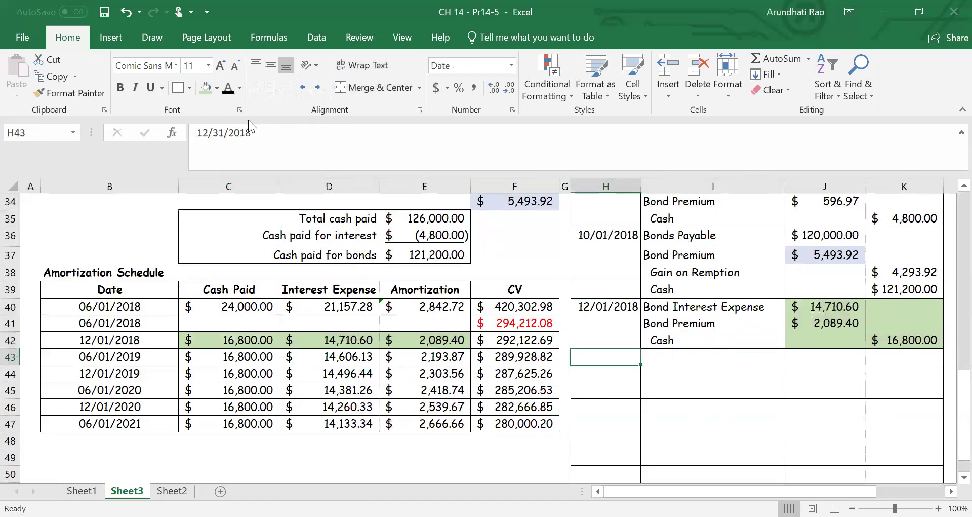
left_click(228, 92)
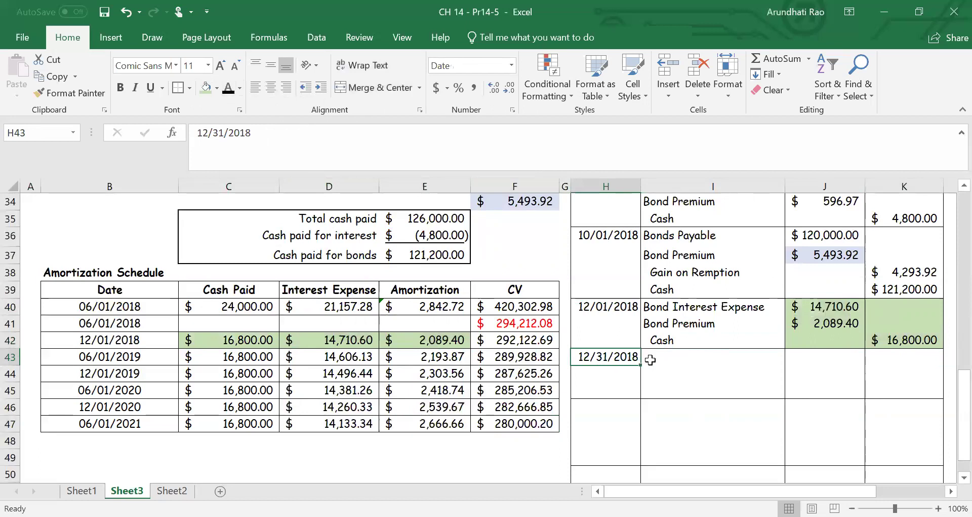
left_click_drag(651, 360, 720, 393)
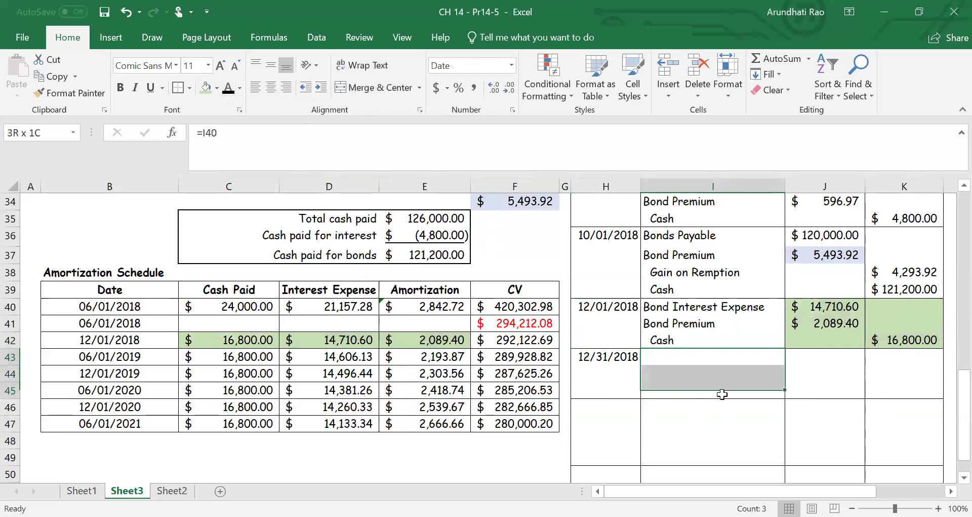
left_click(230, 88)
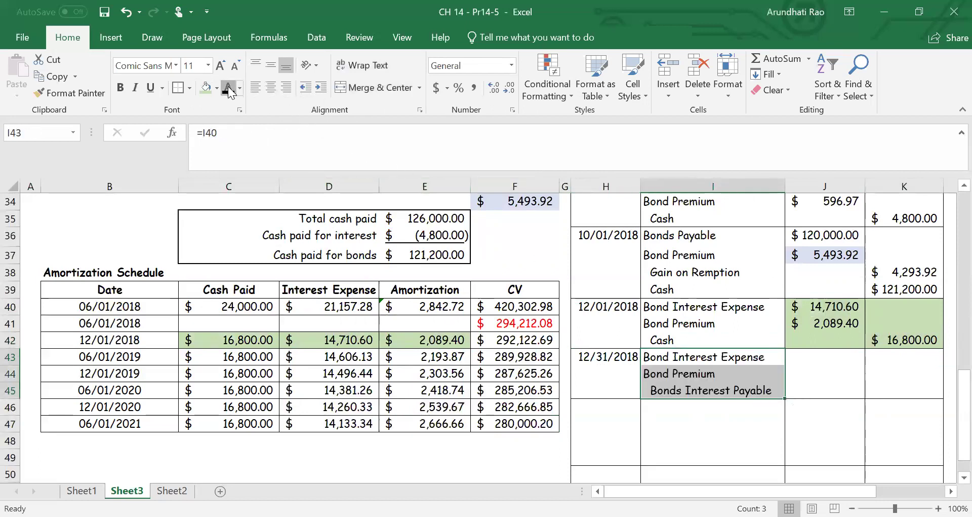
left_click(695, 392)
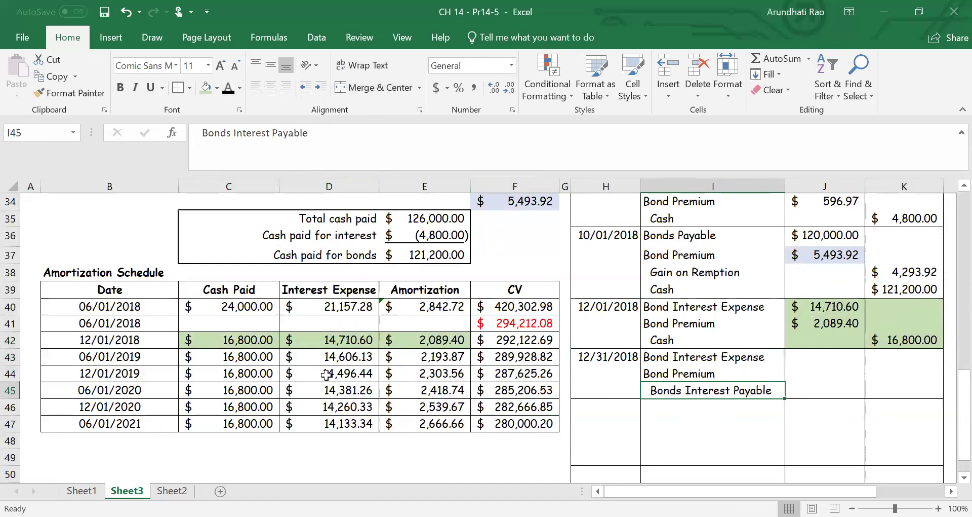
Step: Check the 06/01/2019 schedule row in C43:E43 and reveal the 12/31/2018 entry amounts in J43:K45, with interest expense =D43*1/6, in black
left_click(246, 357)
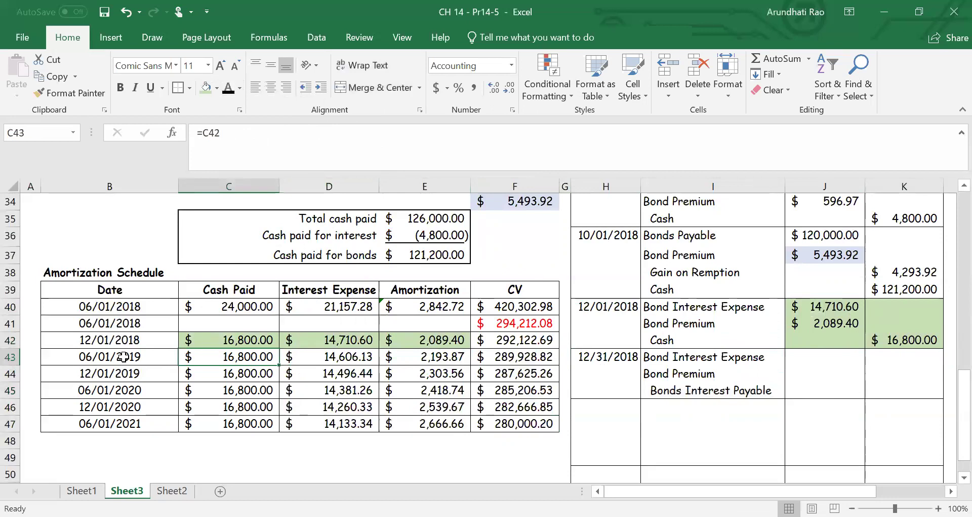
left_click_drag(312, 360, 385, 360)
left_click_drag(259, 357, 408, 356)
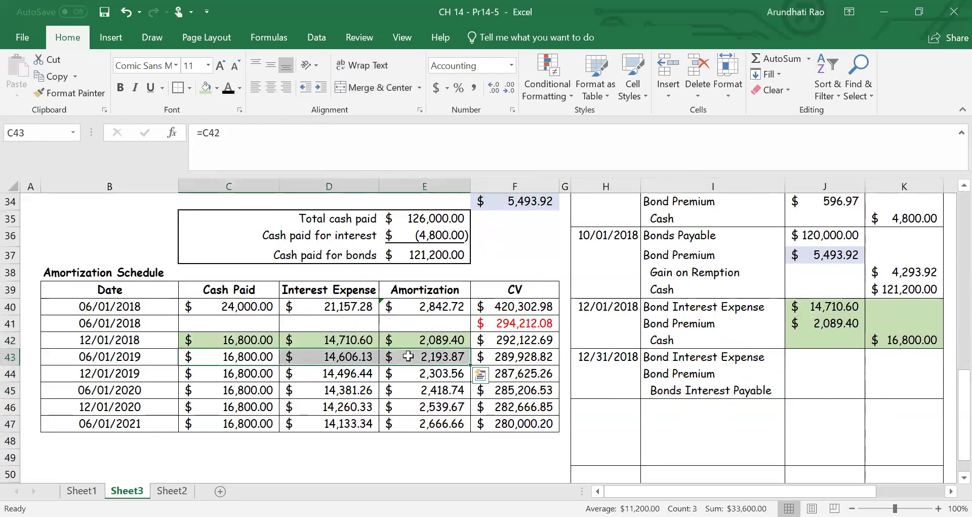
left_click_drag(809, 355, 883, 389)
left_click(228, 87)
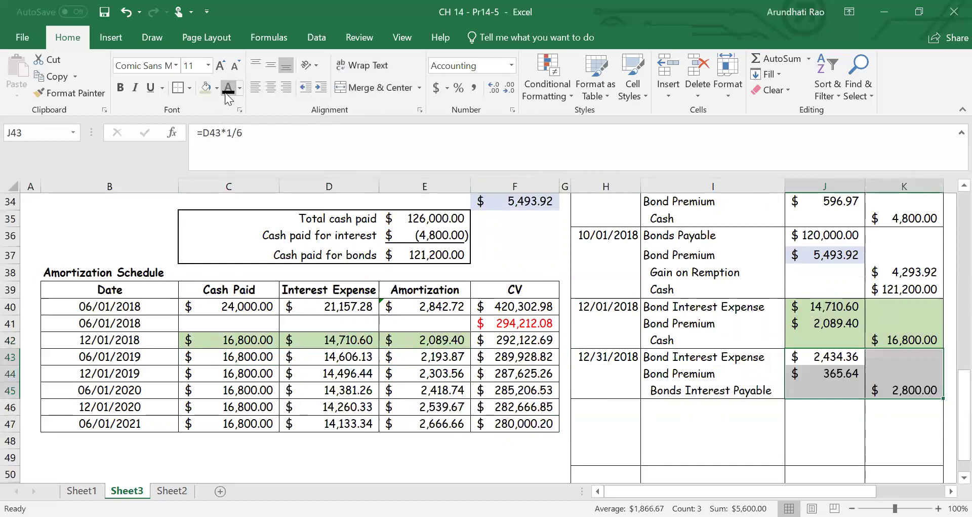
Step: Reveal the 06/01/2019 date in H46 and its full journal entry in I46:K49 in black font, checking the payable and cash lines
left_click(625, 411)
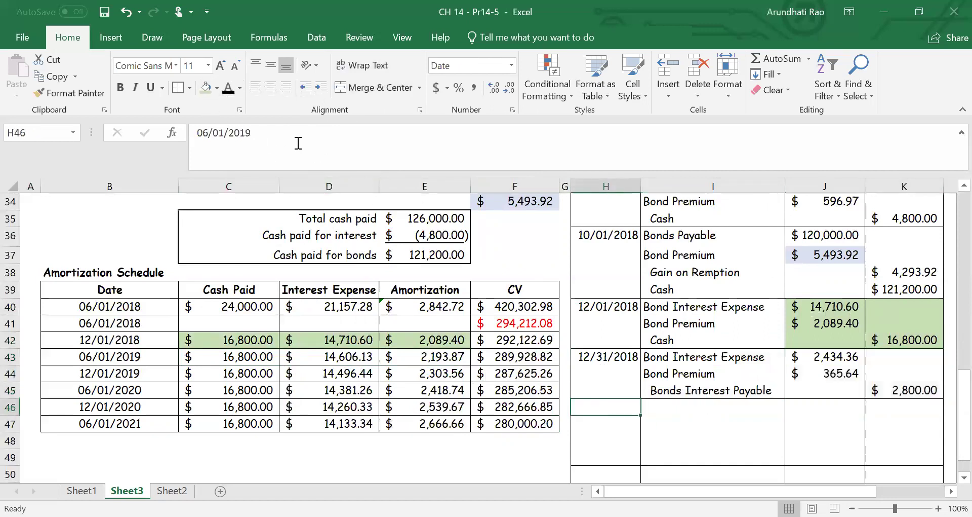
left_click(228, 87)
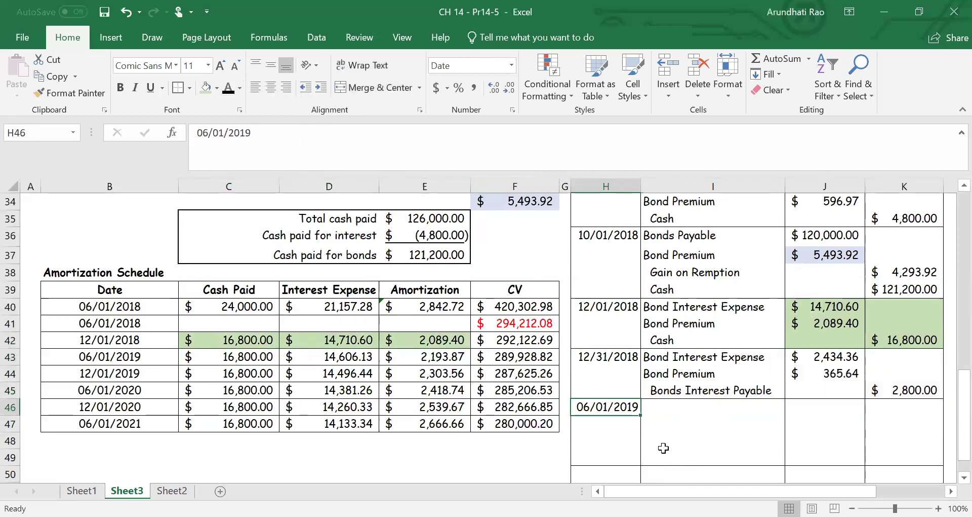
scroll(664, 442, "down", 1)
left_click_drag(657, 350, 885, 406)
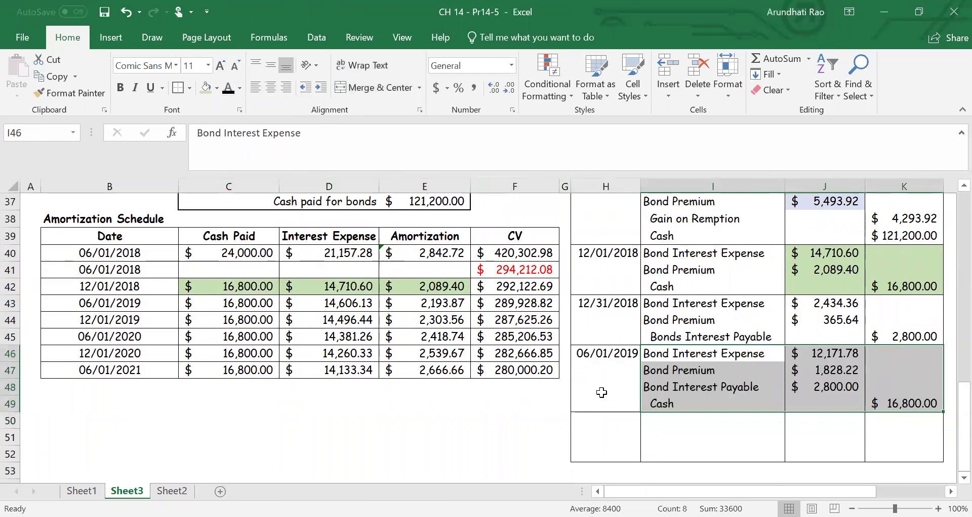
left_click(686, 390)
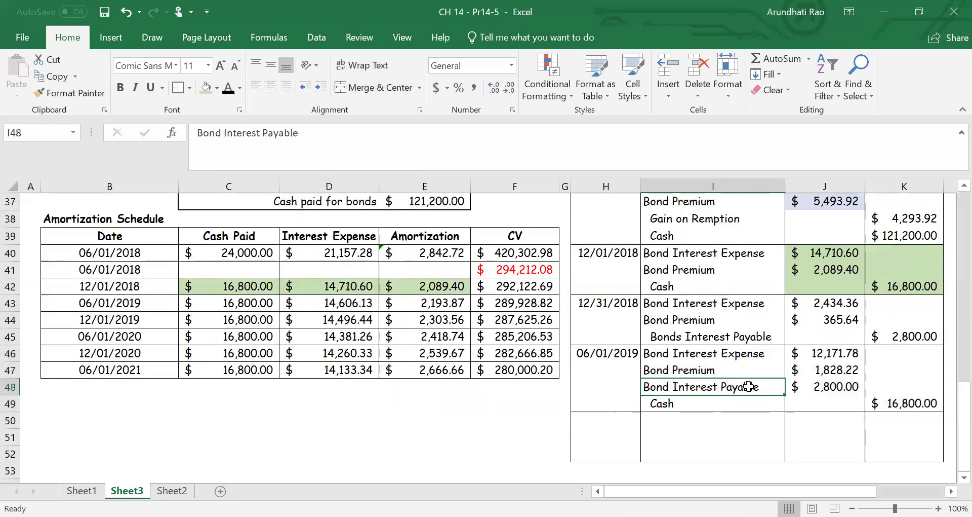
left_click(889, 404)
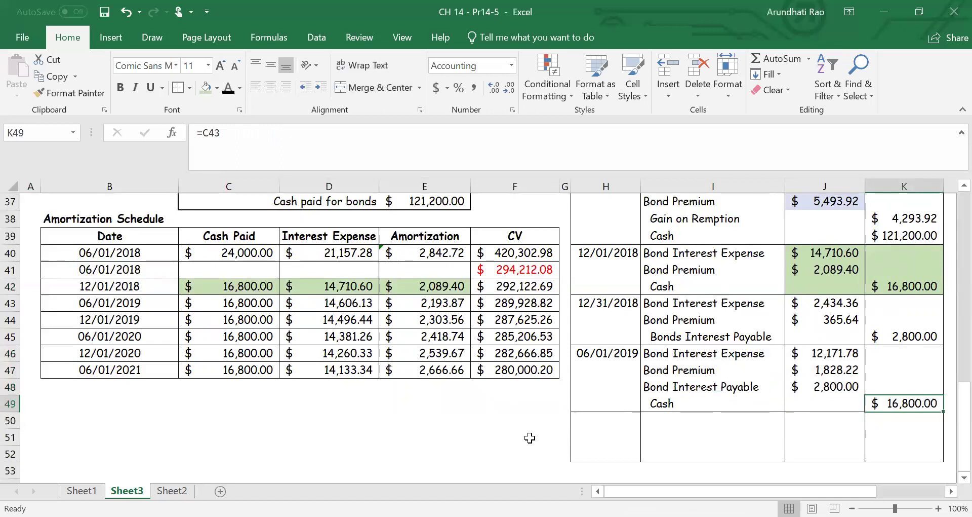
Step: Reveal the 12/01/2019 date in H50 and its interest payment journal entry in I50:K52 with black font color
left_click(624, 421)
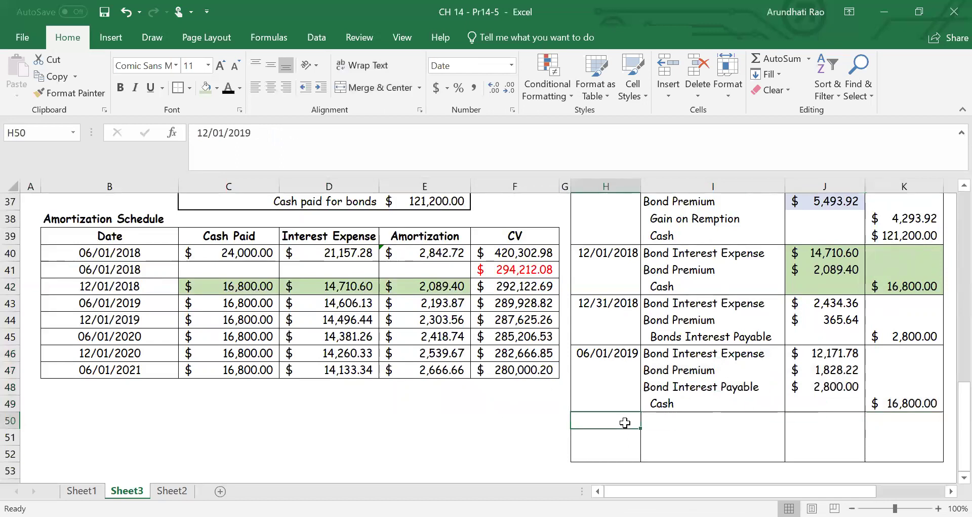
left_click(229, 88)
left_click_drag(655, 425, 907, 455)
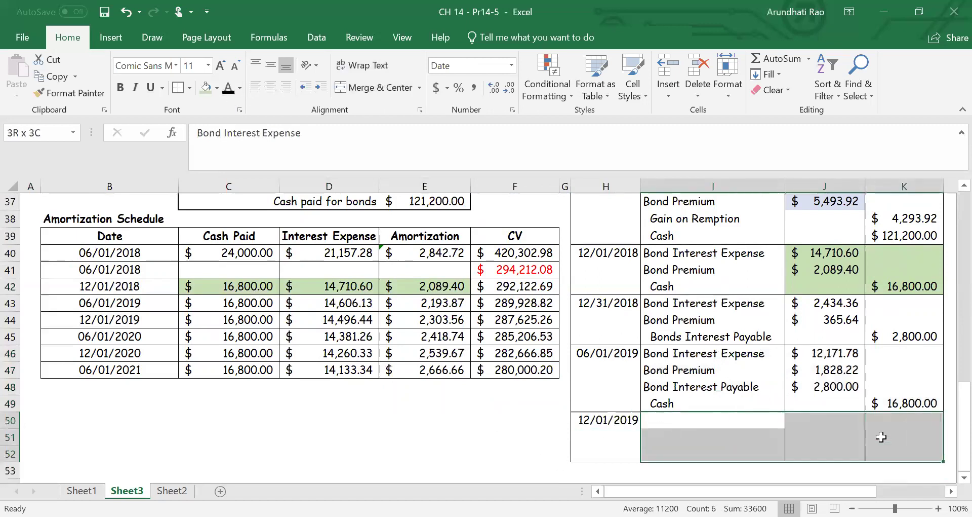
left_click(228, 87)
left_click_drag(458, 416, 459, 408)
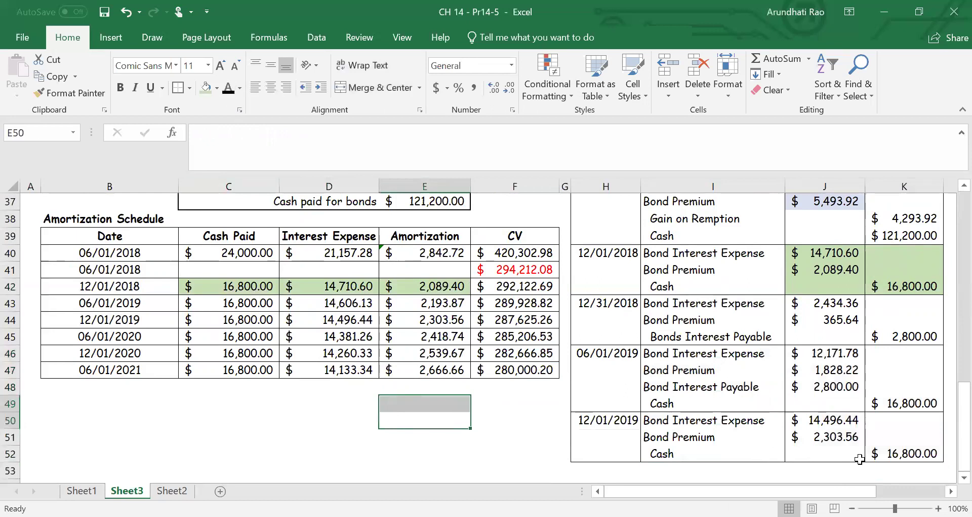
Step: Return to the problem statement and relevant information at the start of the sheet
left_click(501, 420)
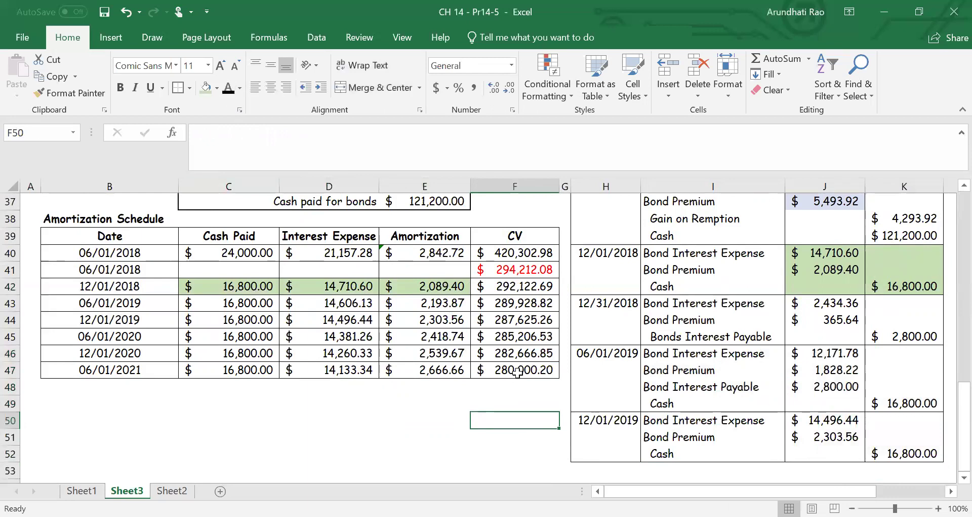
scroll(517, 372, "up", 5)
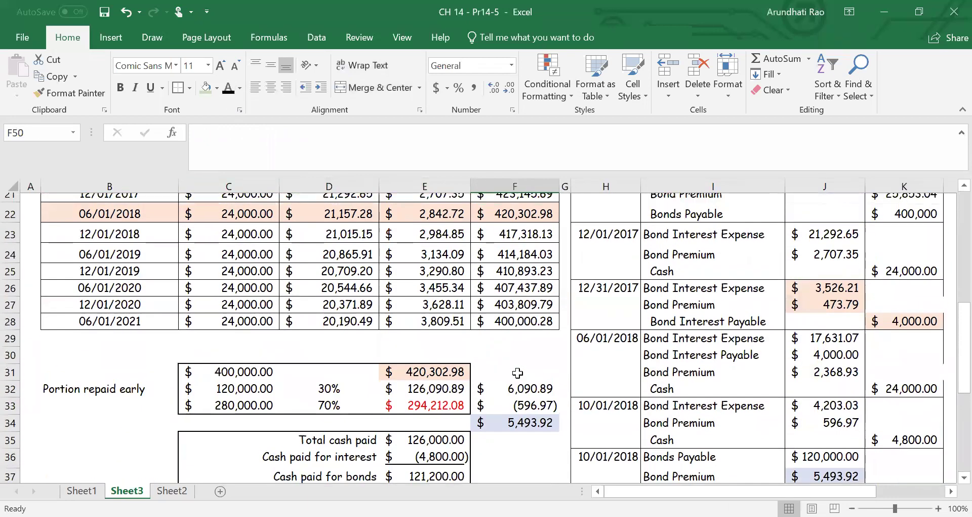
scroll(517, 372, "up", 7)
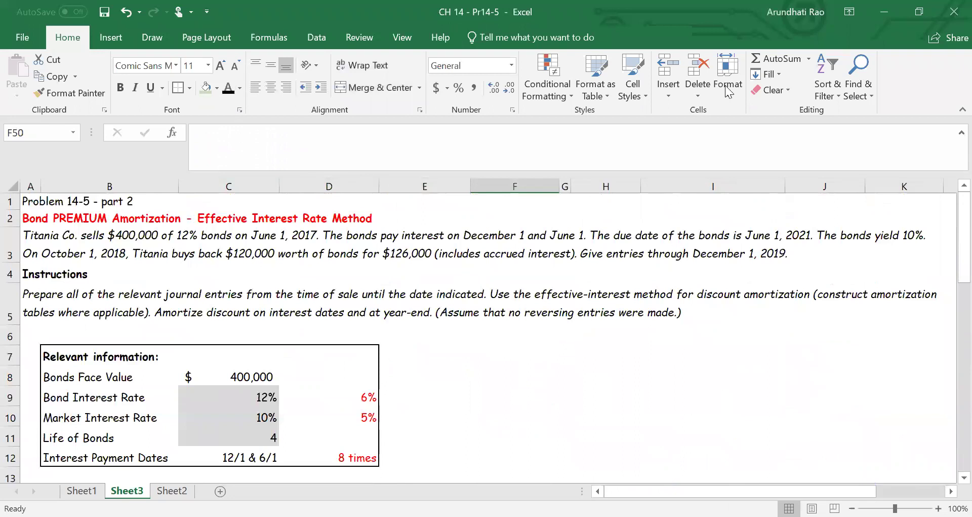